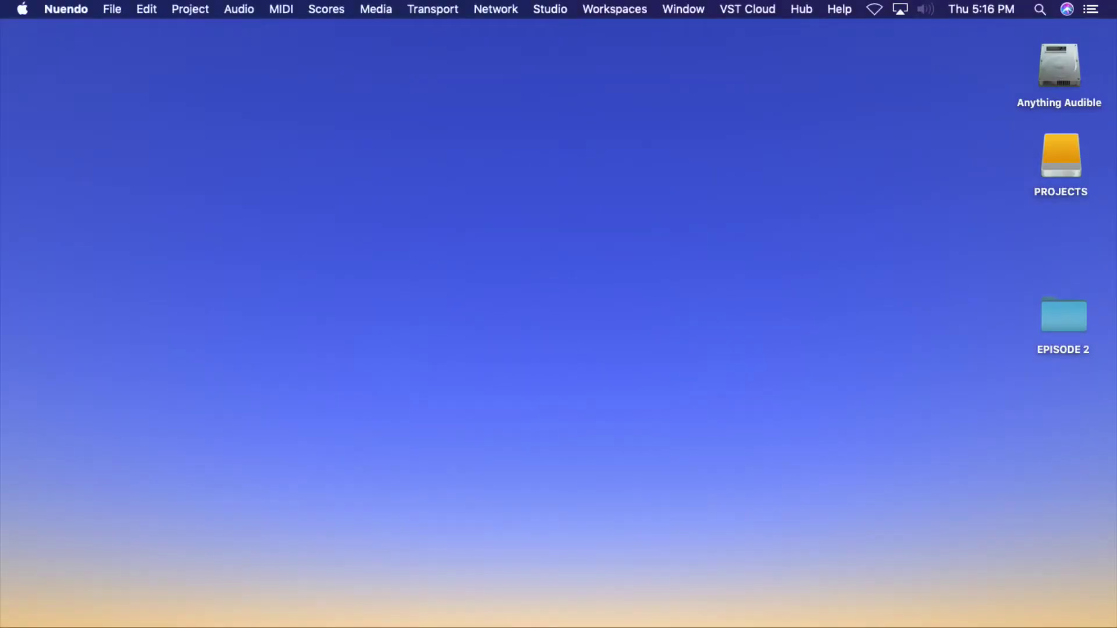
# - Create a new empty project in the EPISODE 2 folder
pyautogui.click(111, 8)
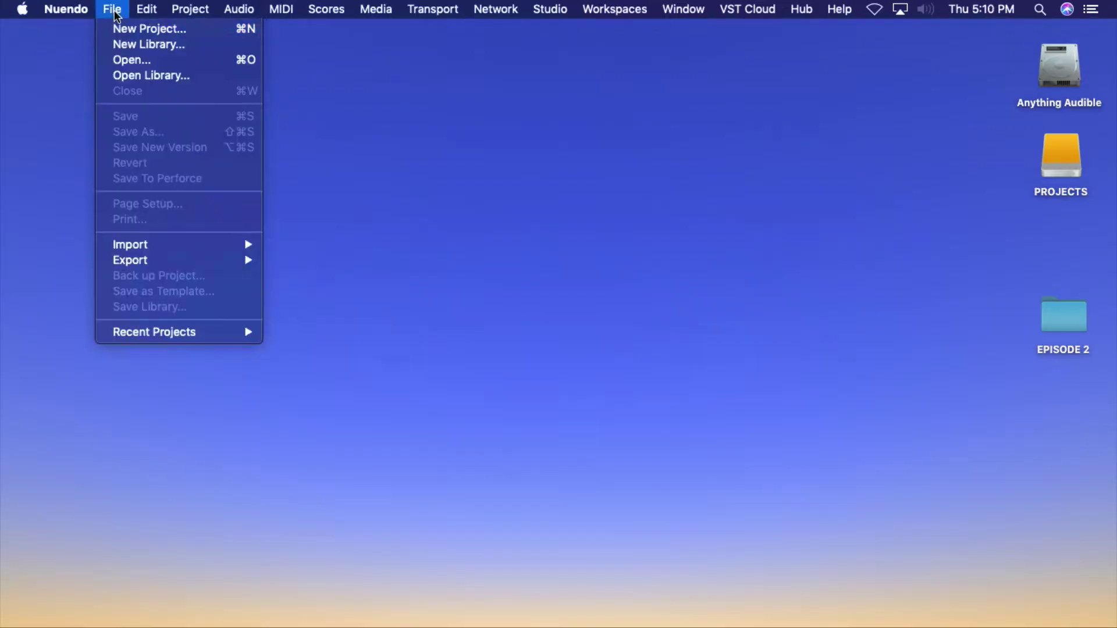
pyautogui.click(149, 27)
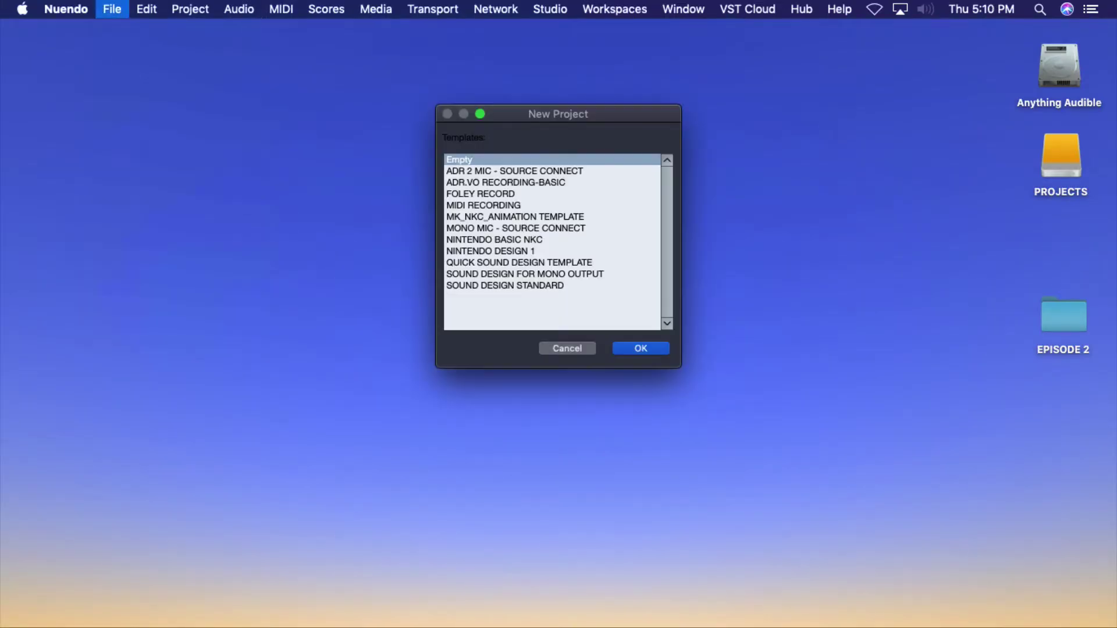
pyautogui.click(634, 349)
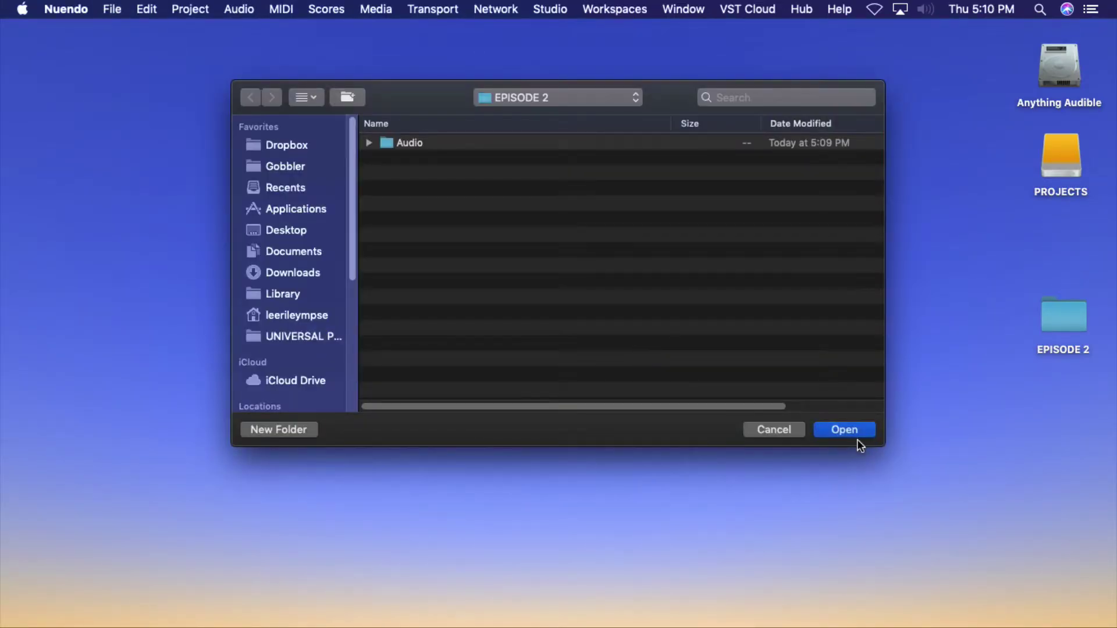
pyautogui.click(844, 430)
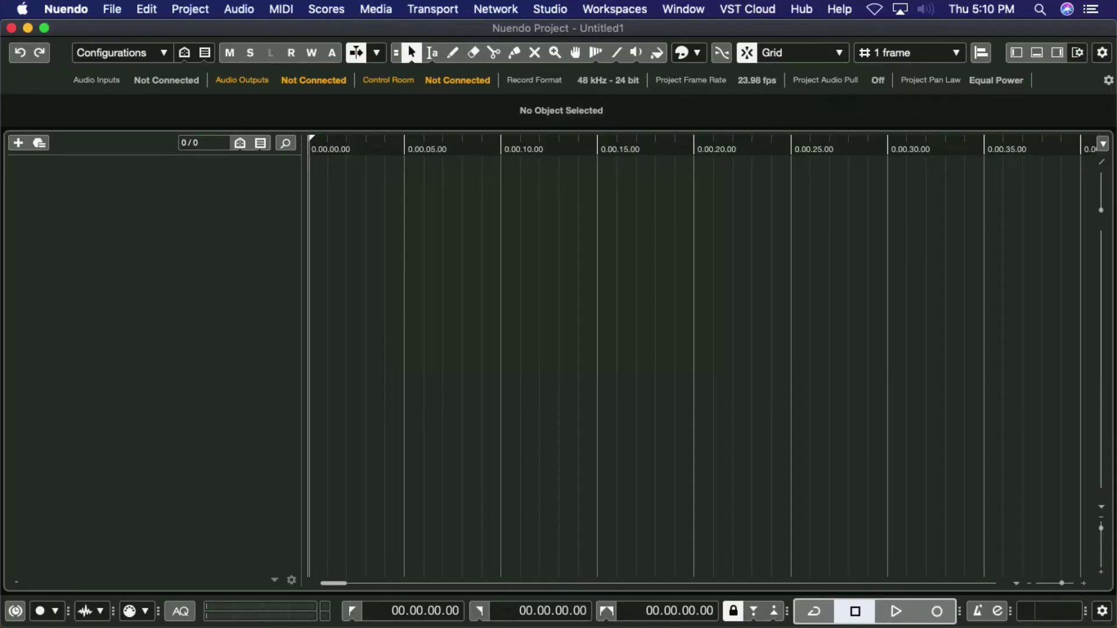
# - Open the Audio Connections window and move it higher on screen
pyautogui.click(549, 9)
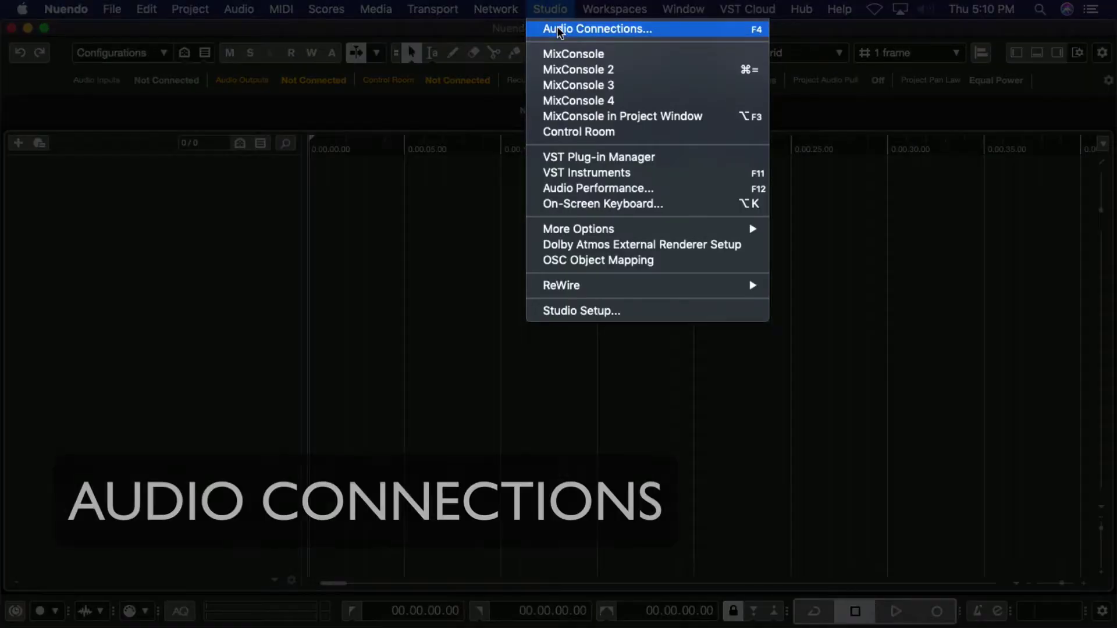
pyautogui.click(558, 31)
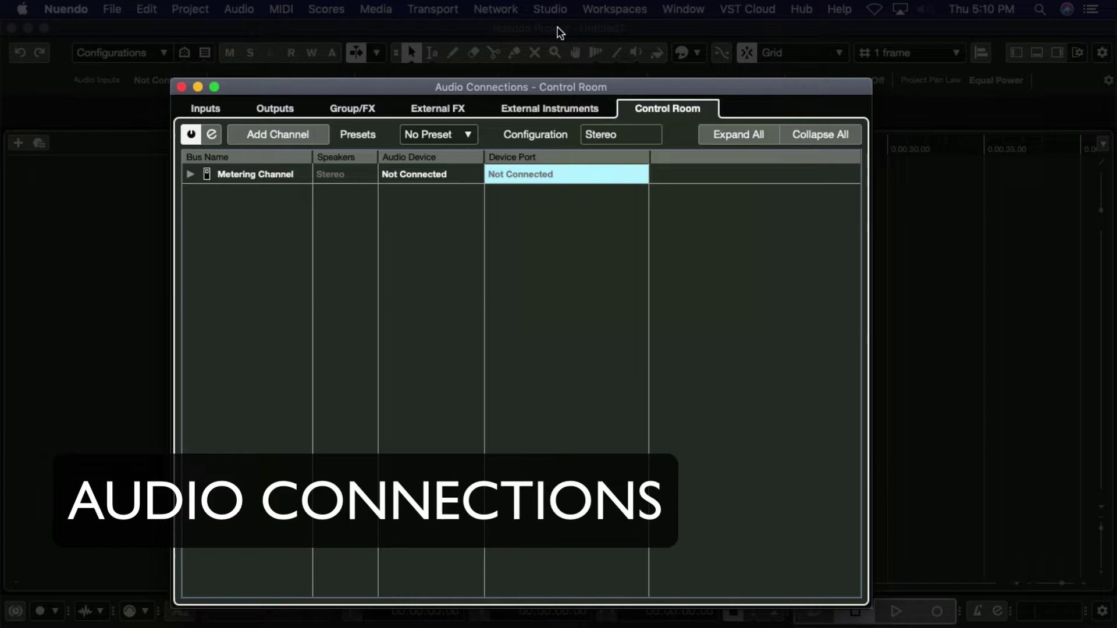
pyautogui.moveTo(549, 85); pyautogui.dragTo(554, 58)
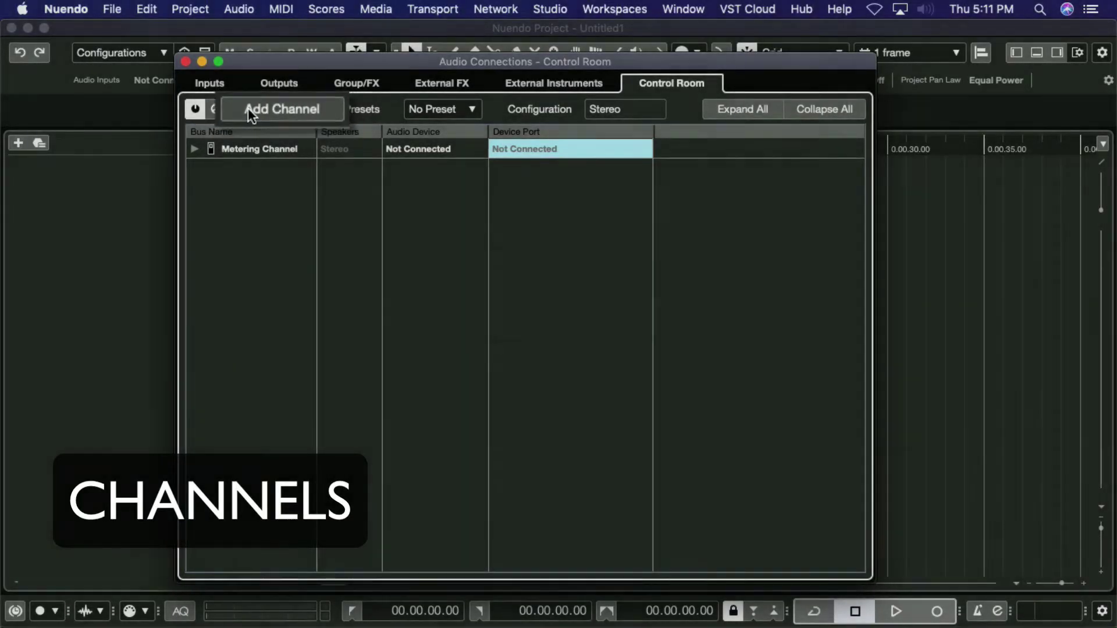
pyautogui.click(250, 108)
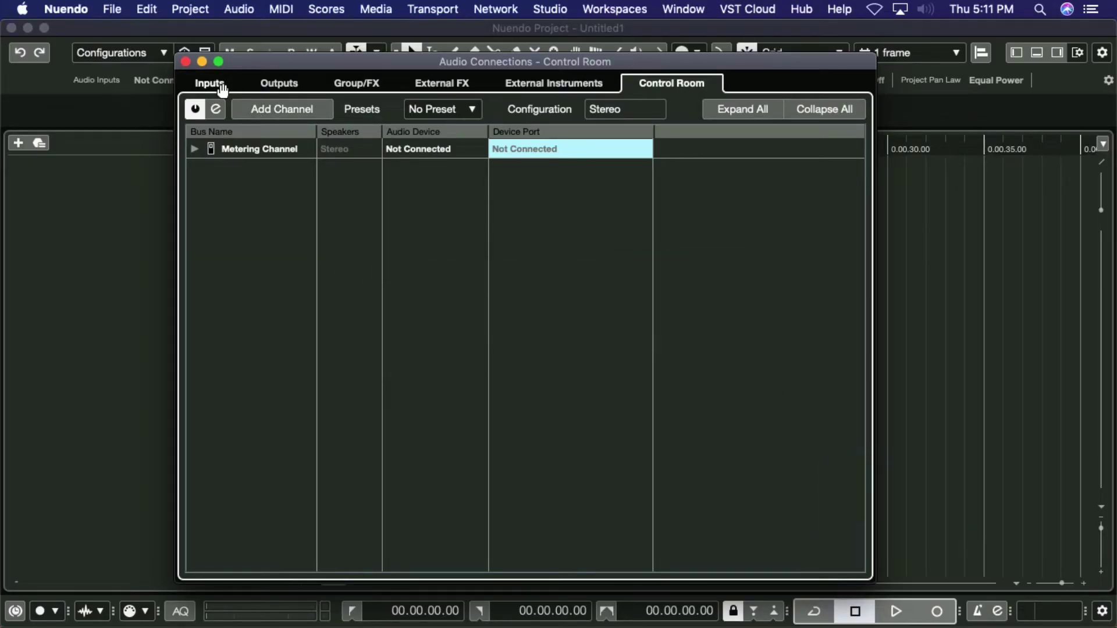
# - Add a mono input bus named MIC
pyautogui.click(221, 87)
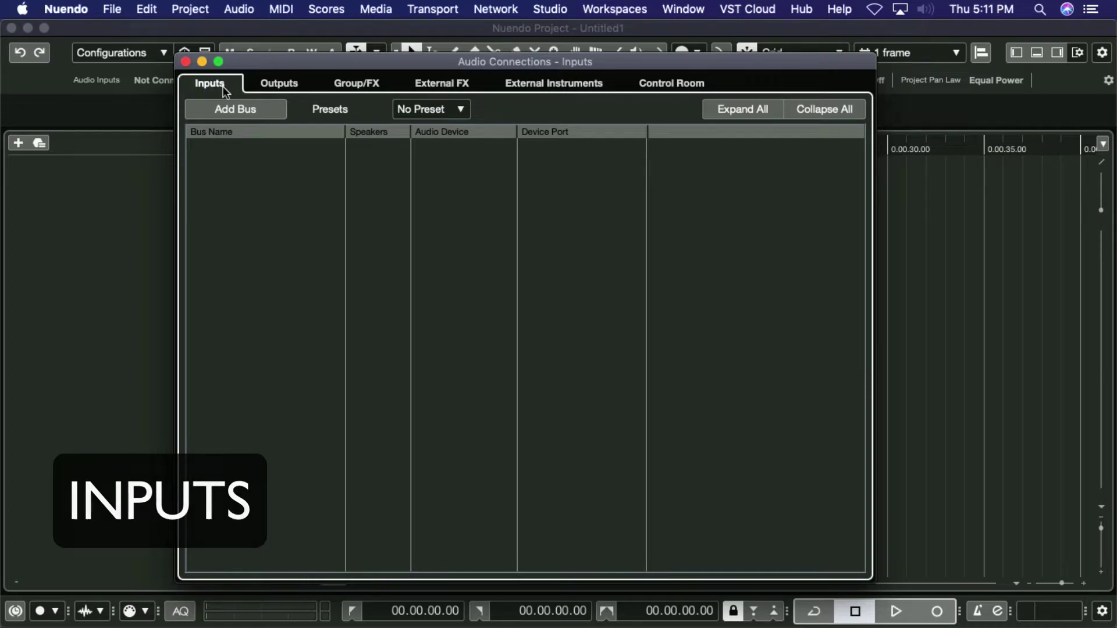
pyautogui.click(229, 110)
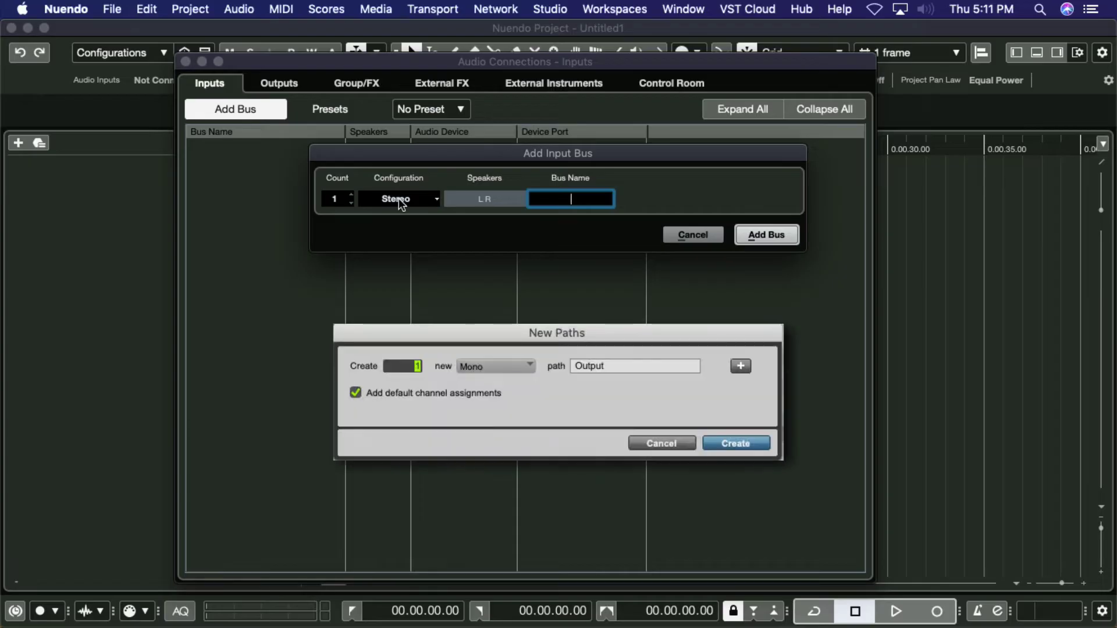
pyautogui.moveTo(399, 161); pyautogui.dragTo(386, 209)
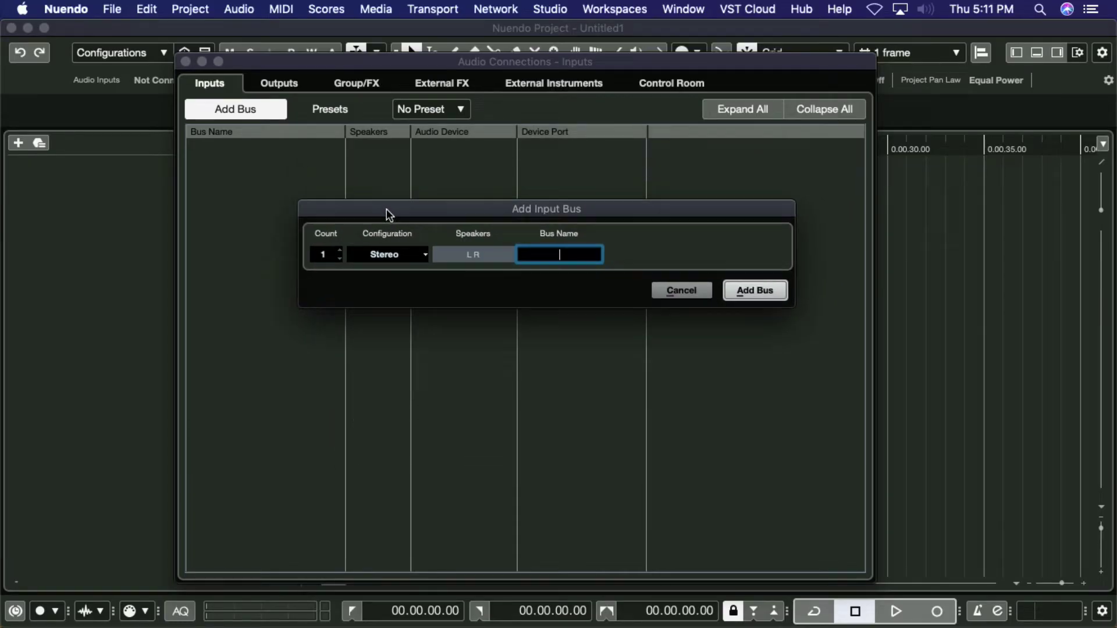
pyautogui.click(421, 256)
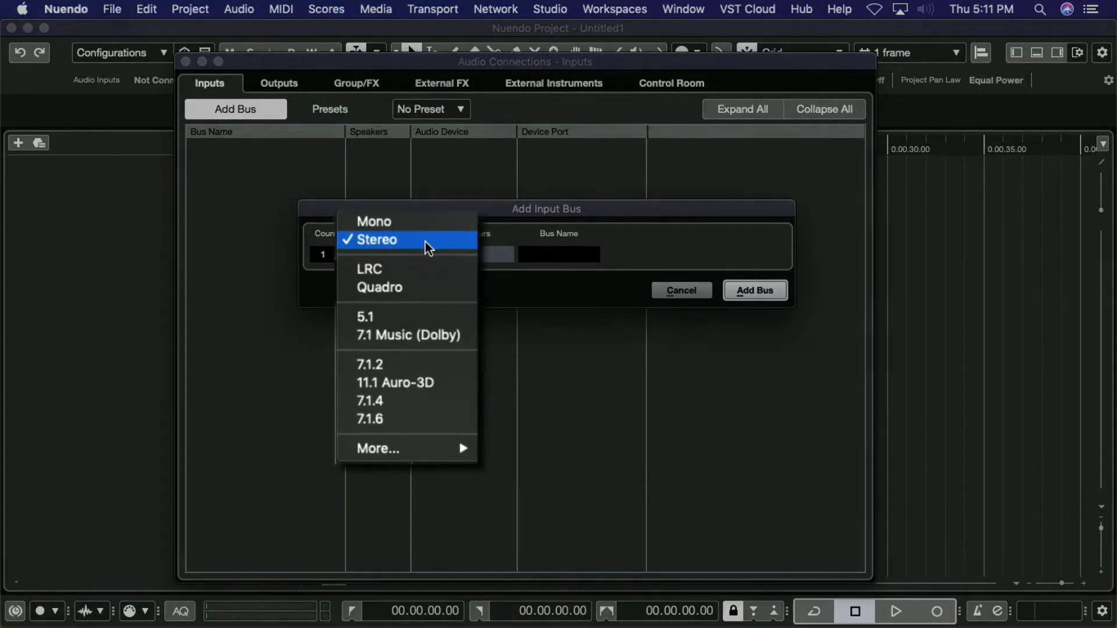
pyautogui.click(420, 218)
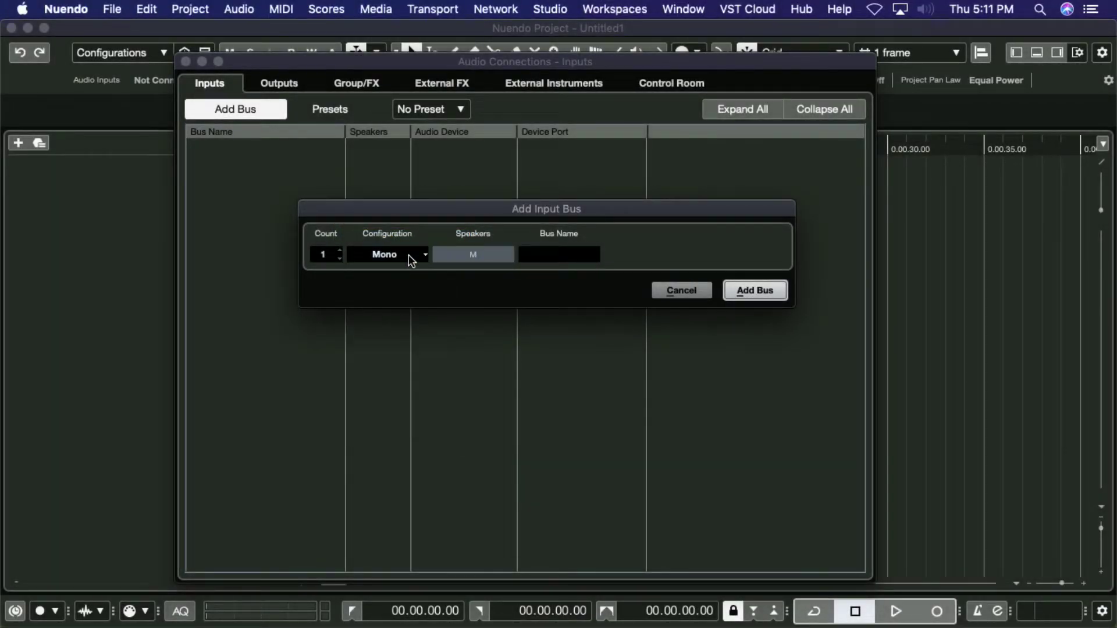
pyautogui.click(560, 259)
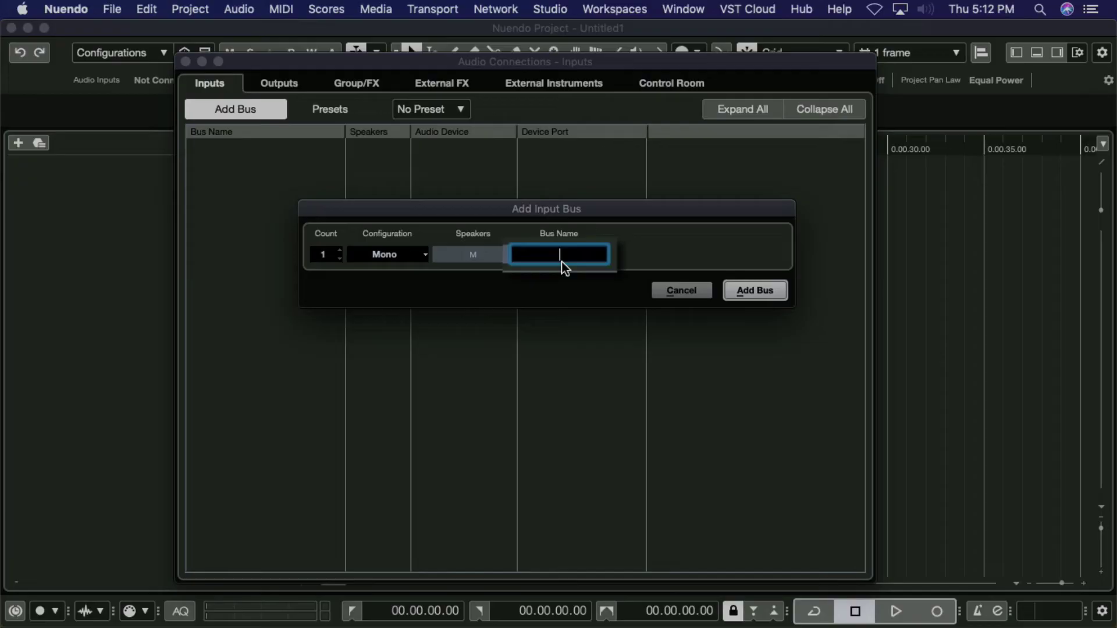
pyautogui.write('MIC')
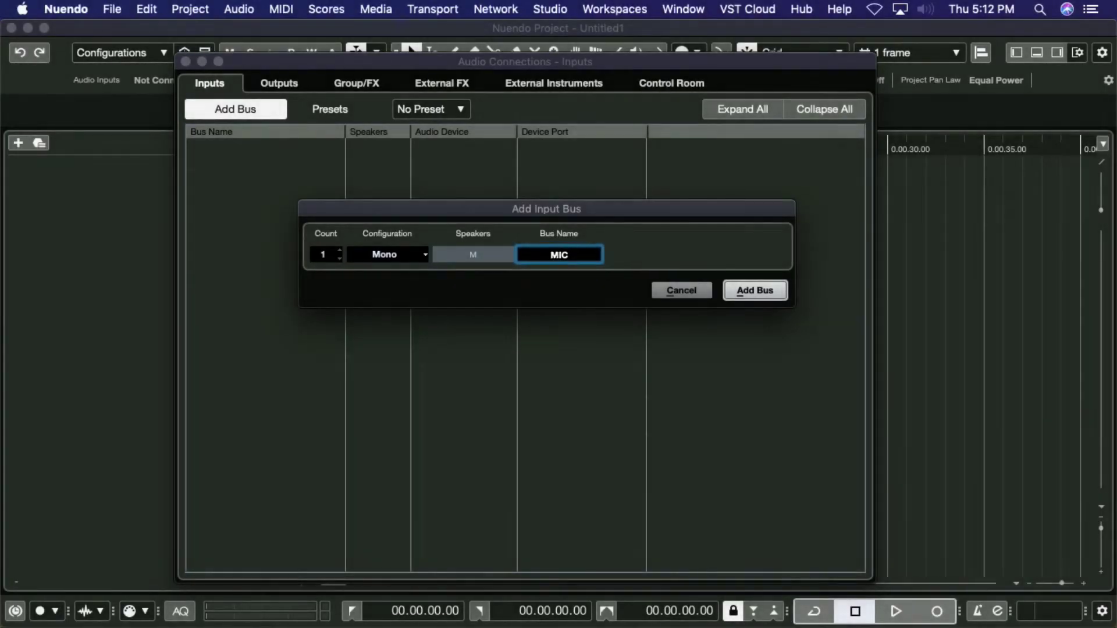
pyautogui.press('Return')
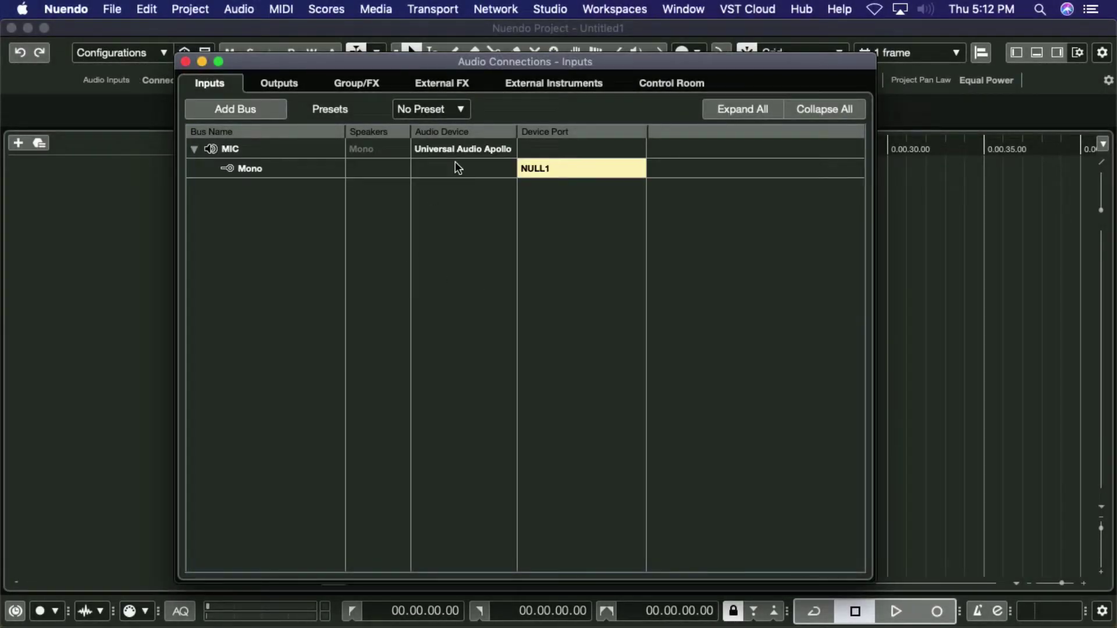
# - Route MIC to the Universal Audio Apollo's MIC/LINE/HI-Z 1 port and view it in MixConsole
pyautogui.click(455, 152)
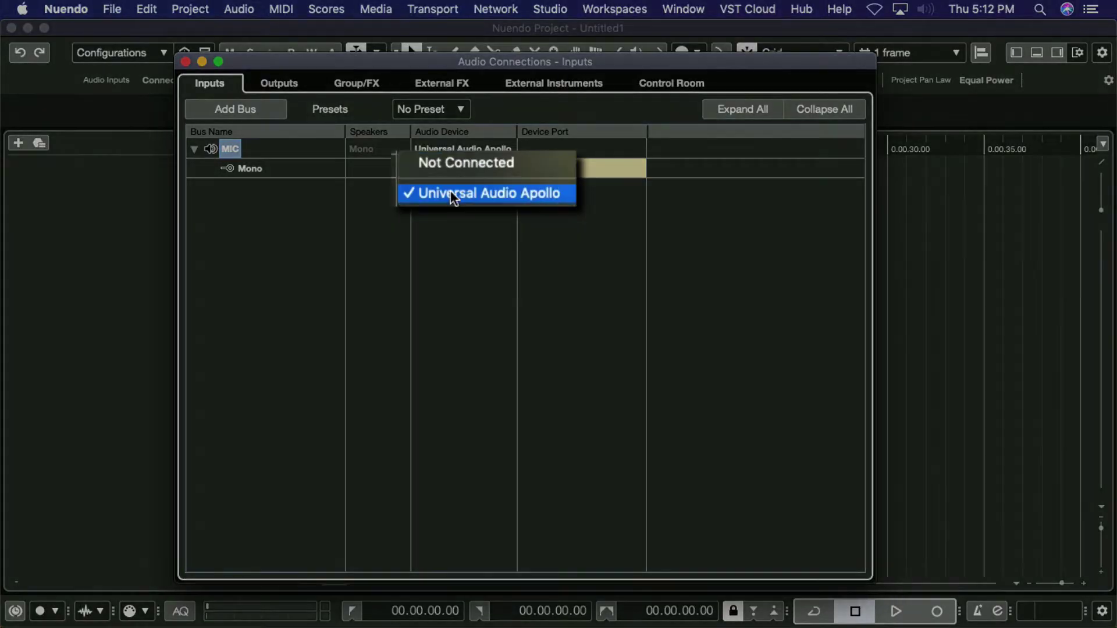
pyautogui.click(455, 227)
pyautogui.click(536, 169)
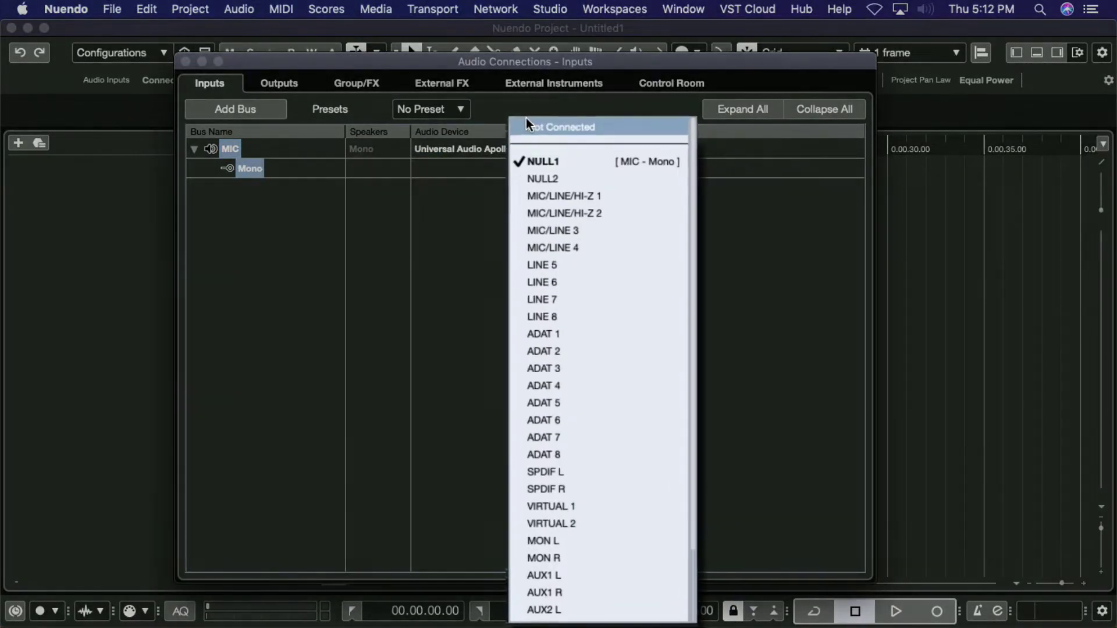
pyautogui.click(532, 199)
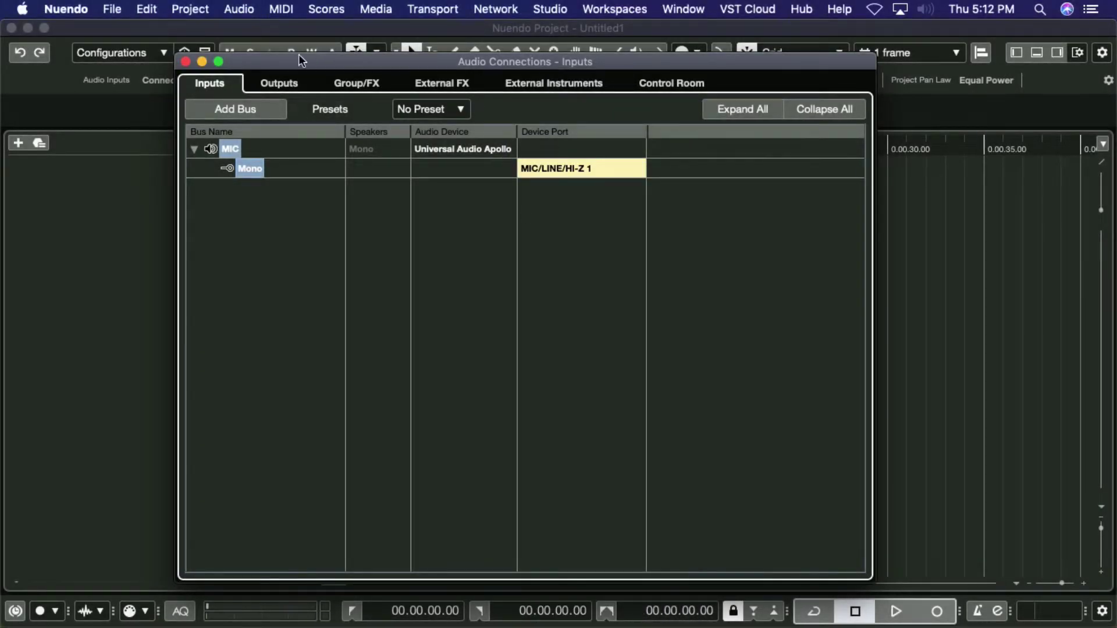
pyautogui.click(186, 62)
pyautogui.press('F3')
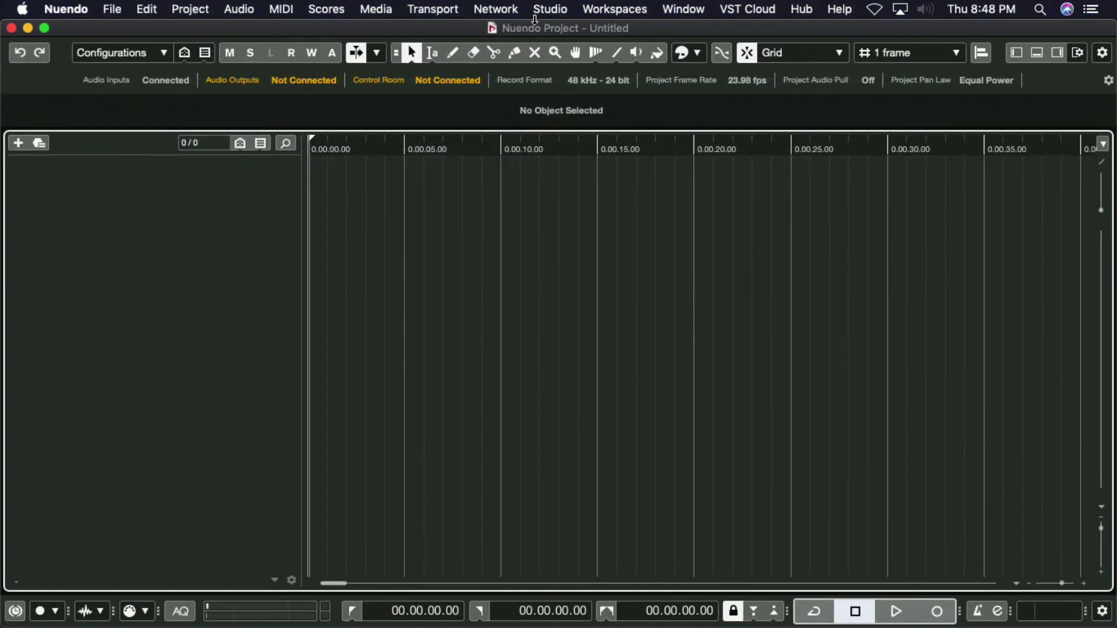
# - Reopen Audio Connections and add a stereo output bus named OUTPUT
pyautogui.click(535, 16)
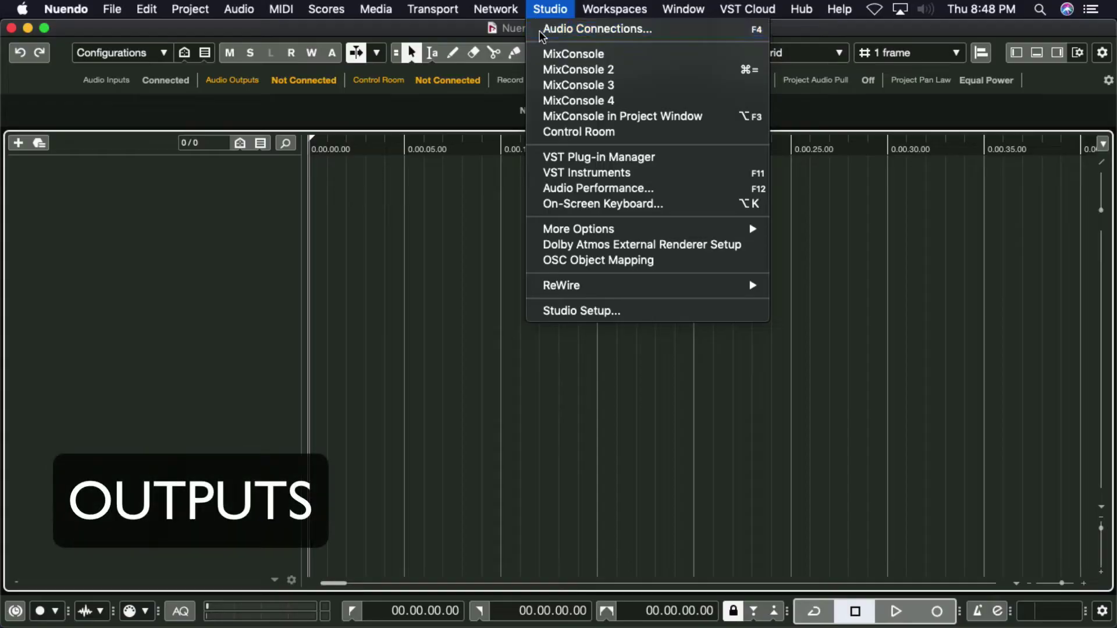
pyautogui.click(539, 29)
pyautogui.click(291, 85)
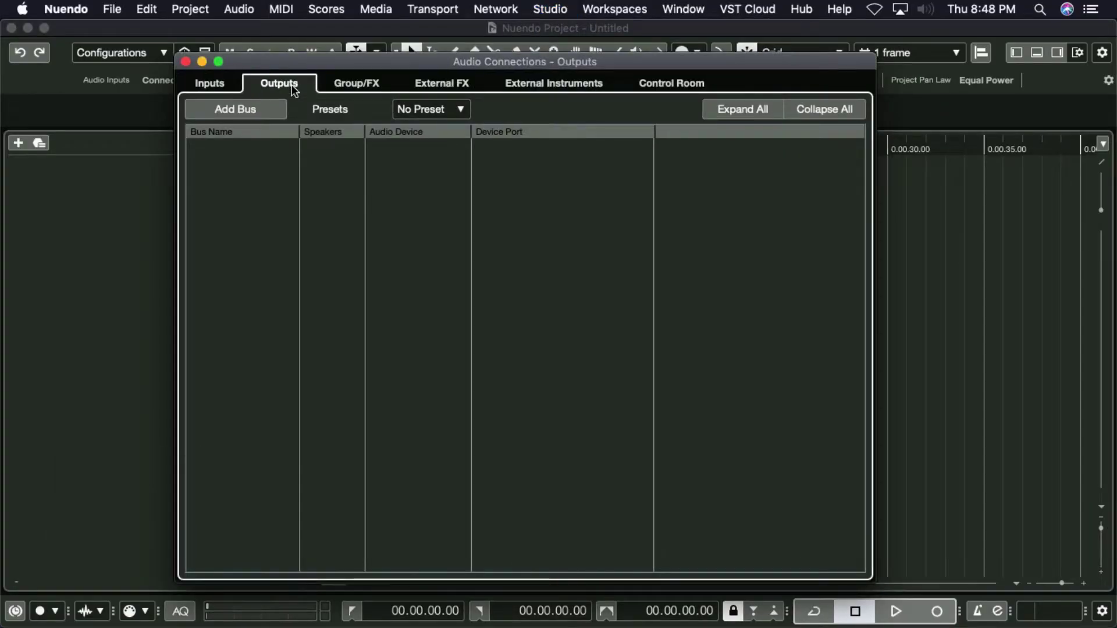
pyautogui.click(273, 108)
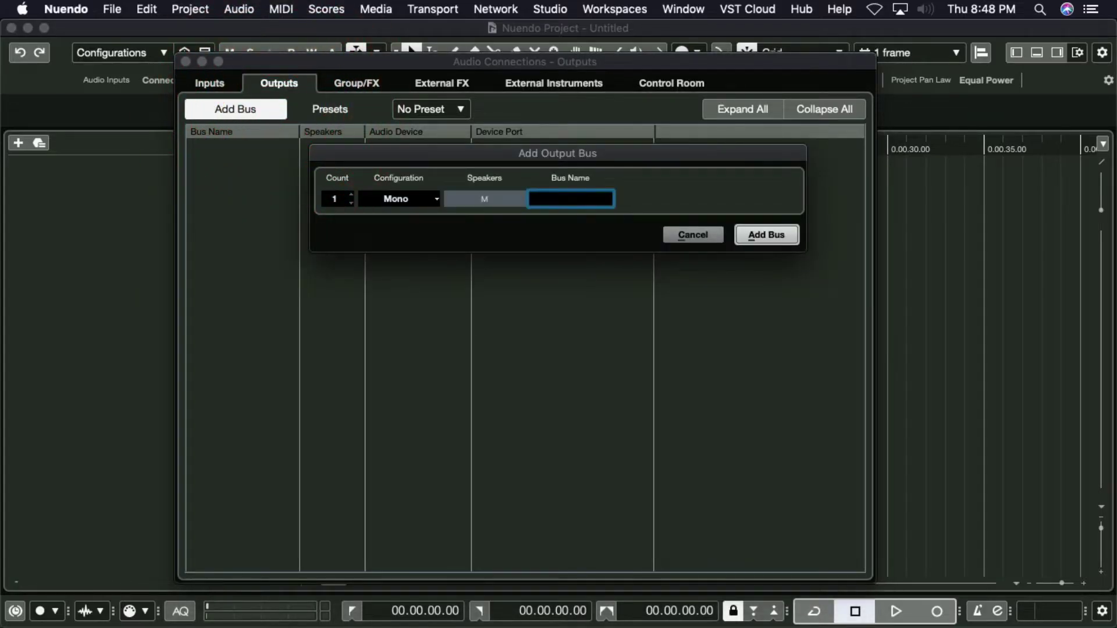
pyautogui.click(398, 198)
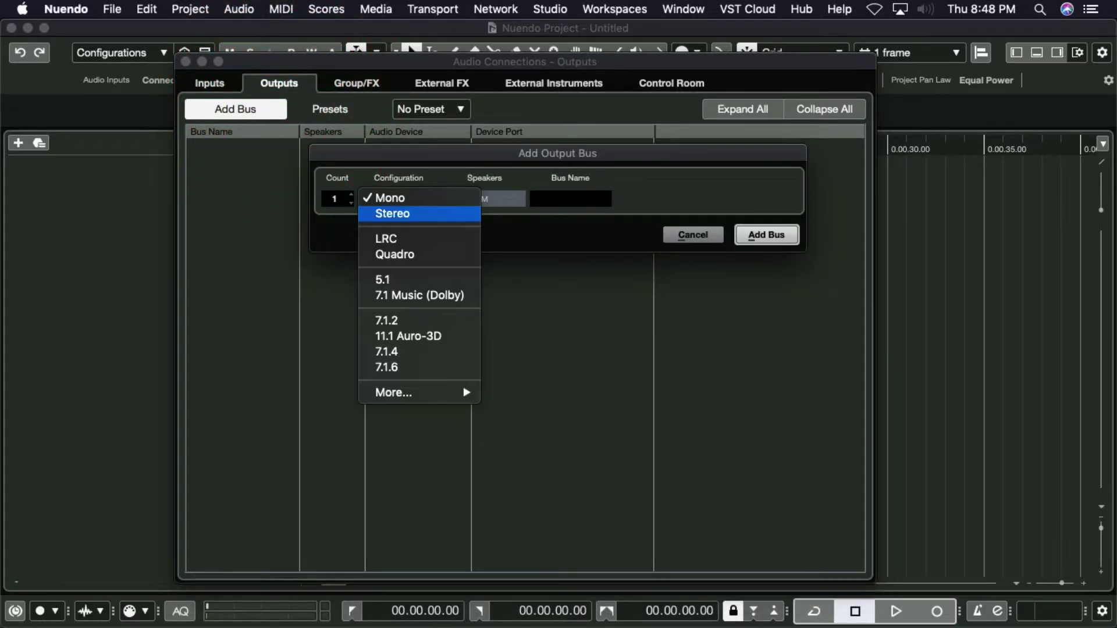
pyautogui.click(390, 214)
pyautogui.click(570, 198)
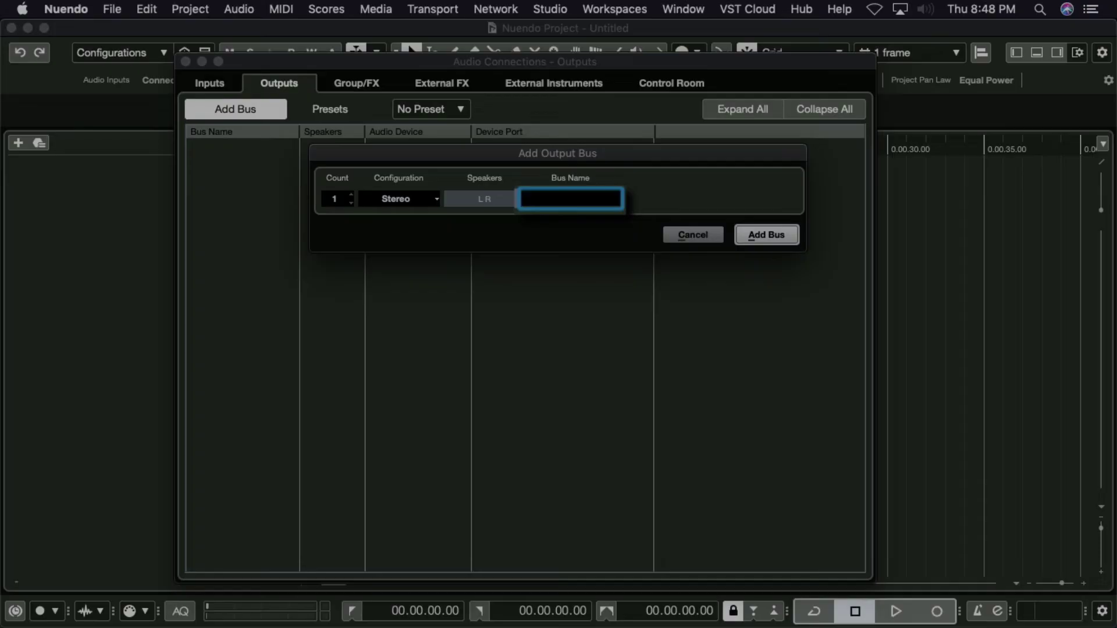
pyautogui.write('OUTPUT')
pyautogui.press('Return')
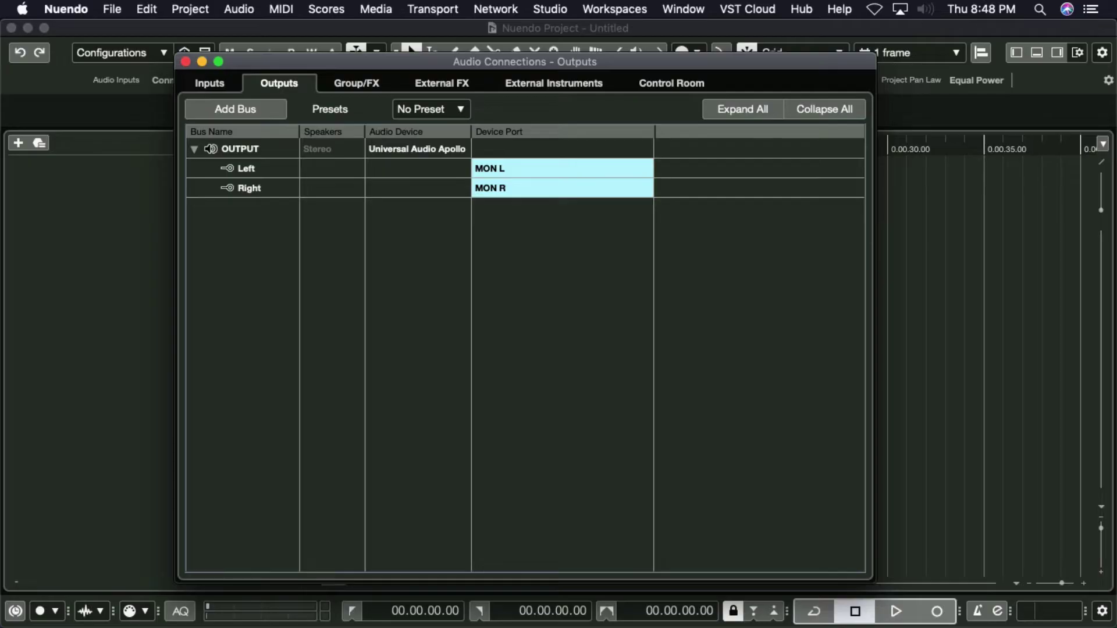
# - Disconnect the OUTPUT bus from the device and go to the Control Room page
pyautogui.click(455, 153)
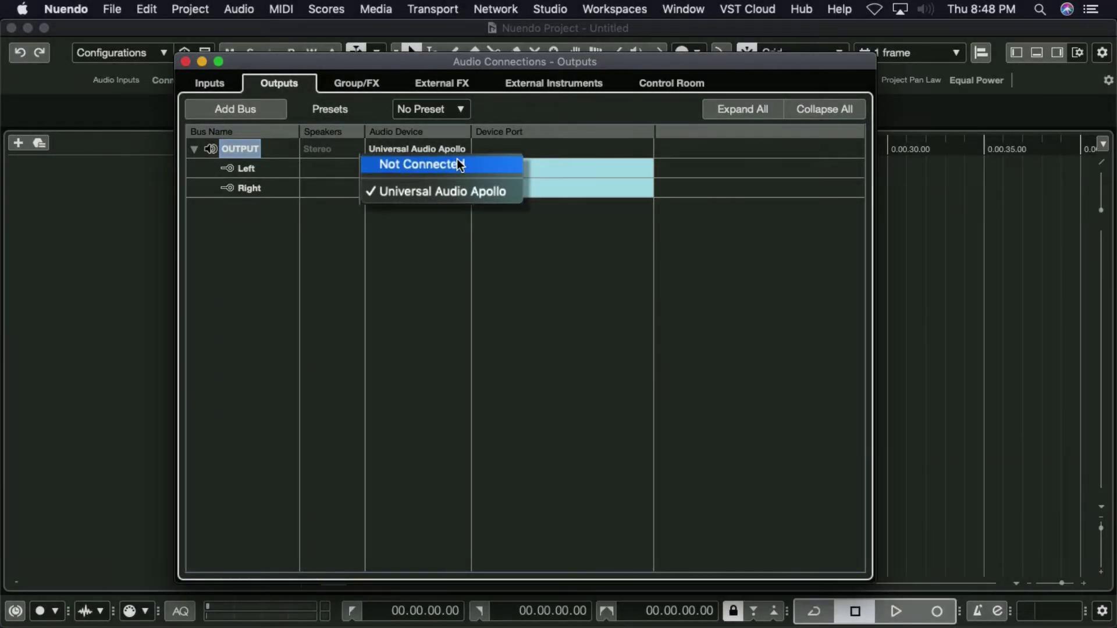
pyautogui.click(457, 161)
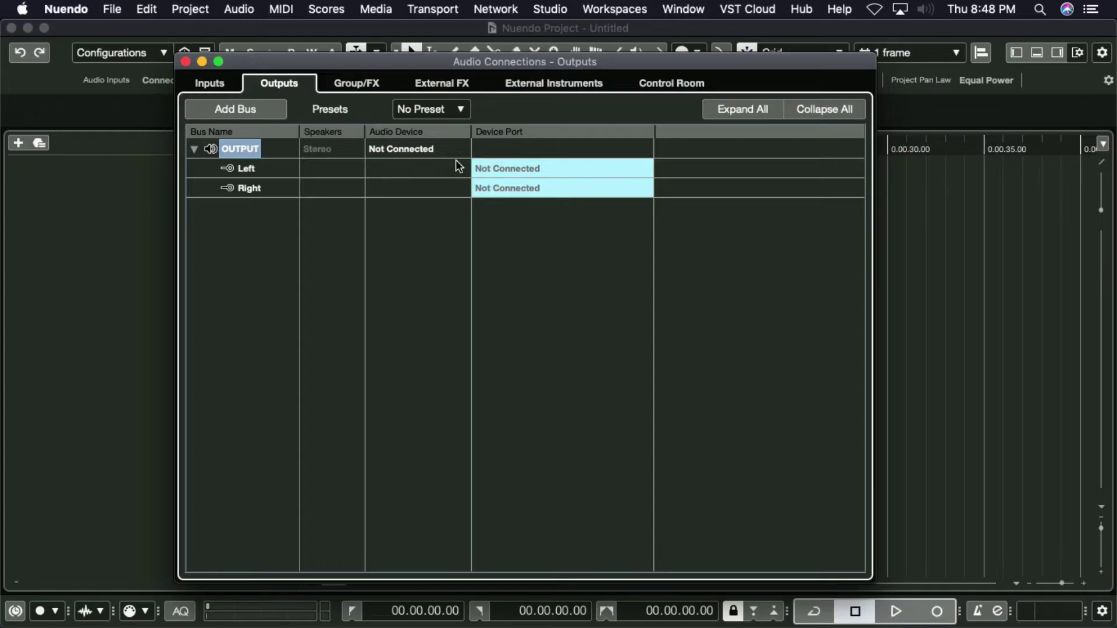
pyautogui.click(655, 84)
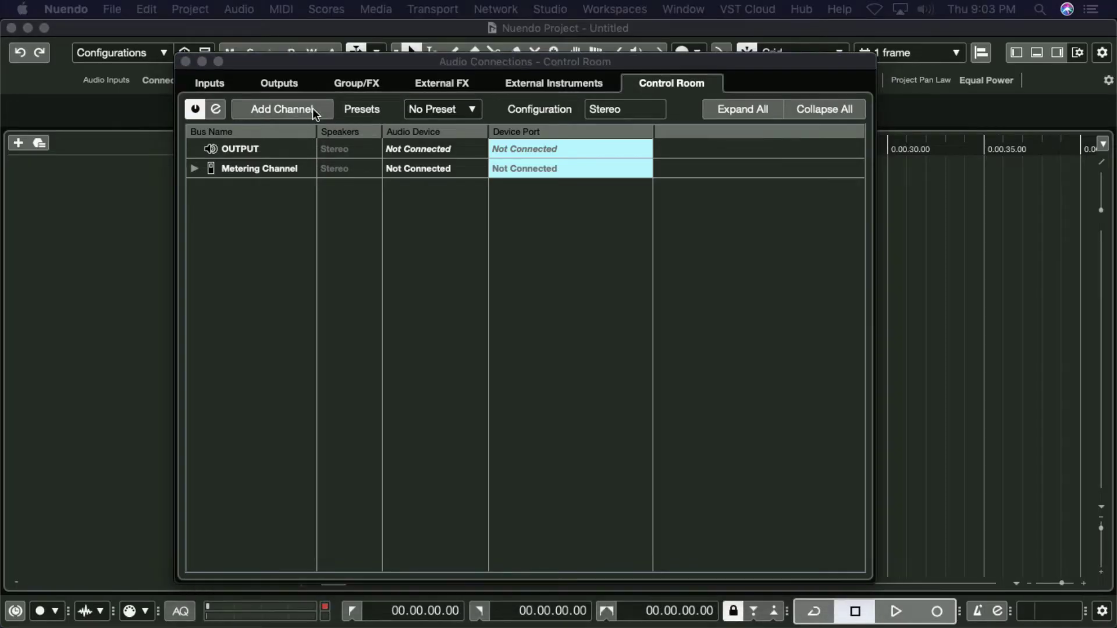
# - Add a Control Room monitor channel named SPEAKERS
pyautogui.click(312, 108)
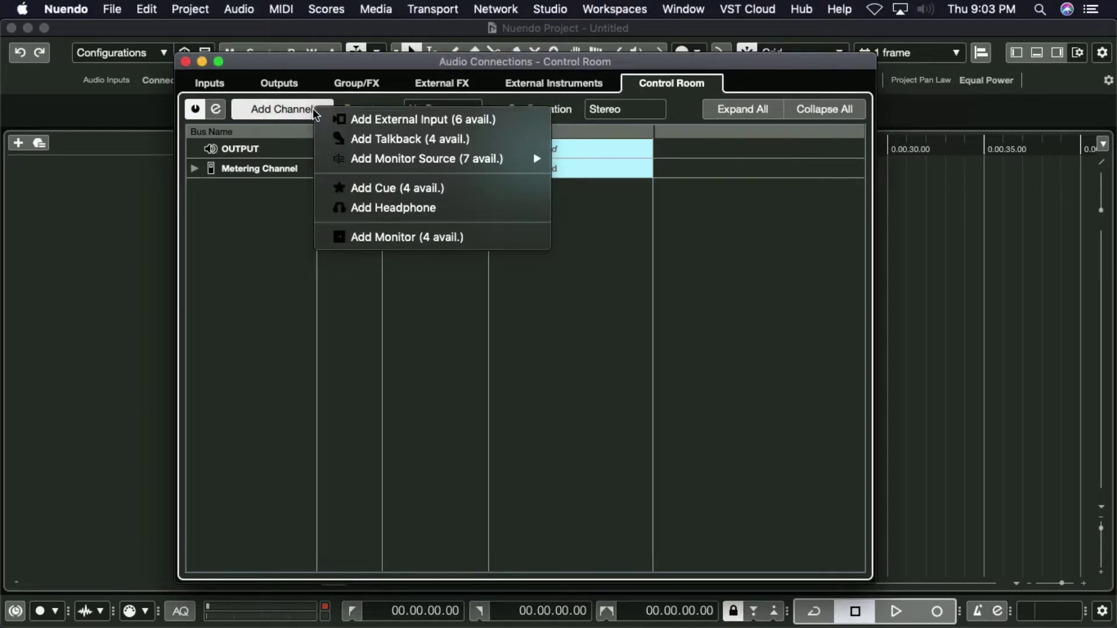
pyautogui.click(346, 237)
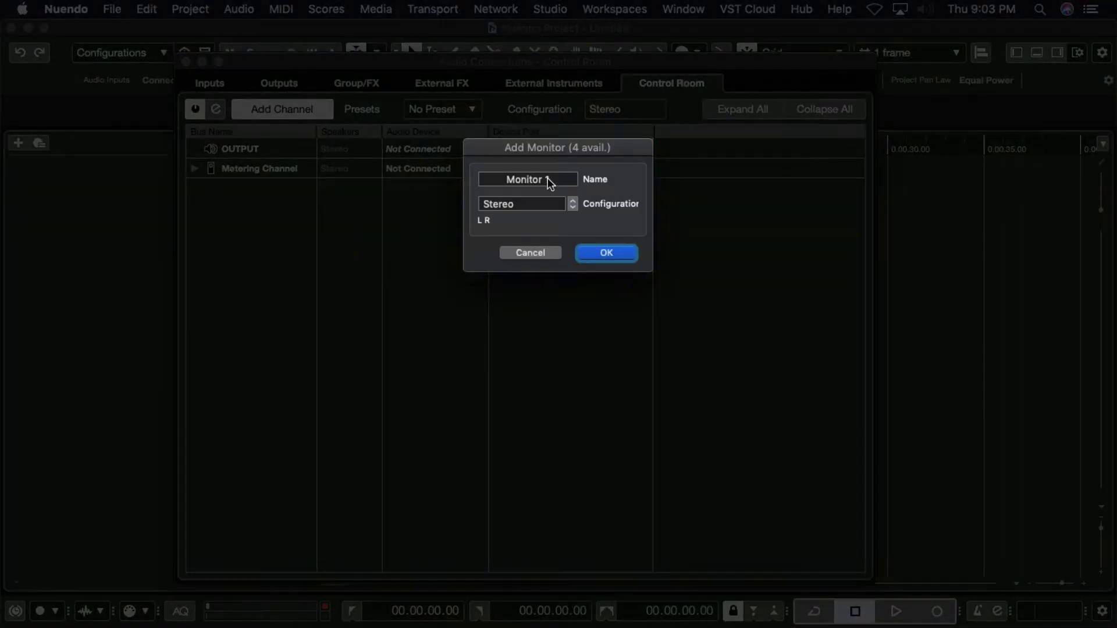
pyautogui.click(549, 180)
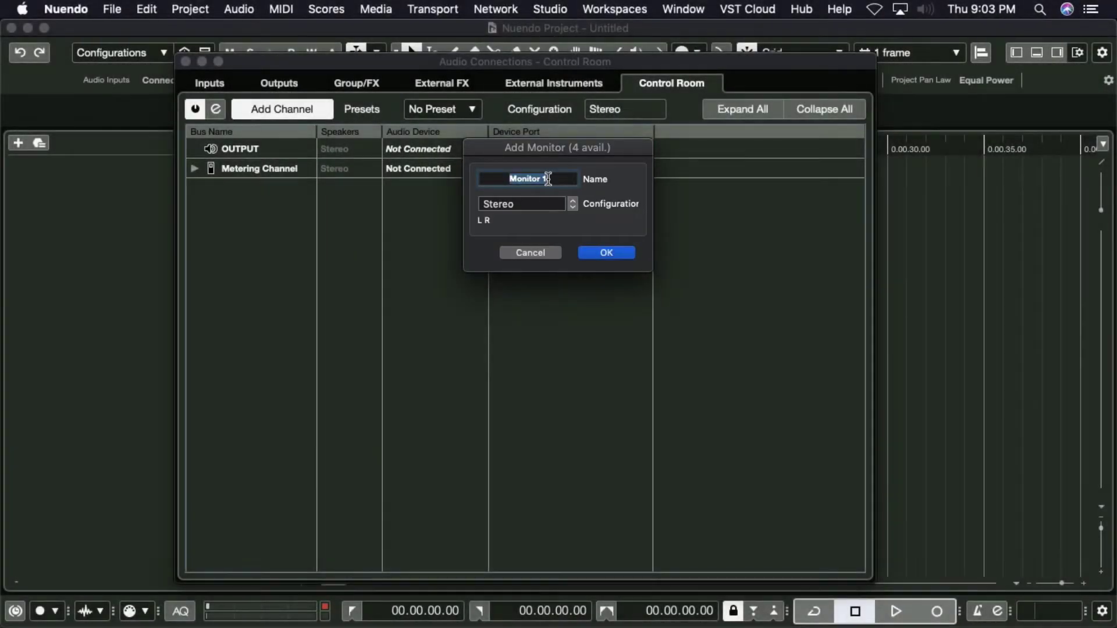
pyautogui.write('SPEAKERS')
pyautogui.press('Return')
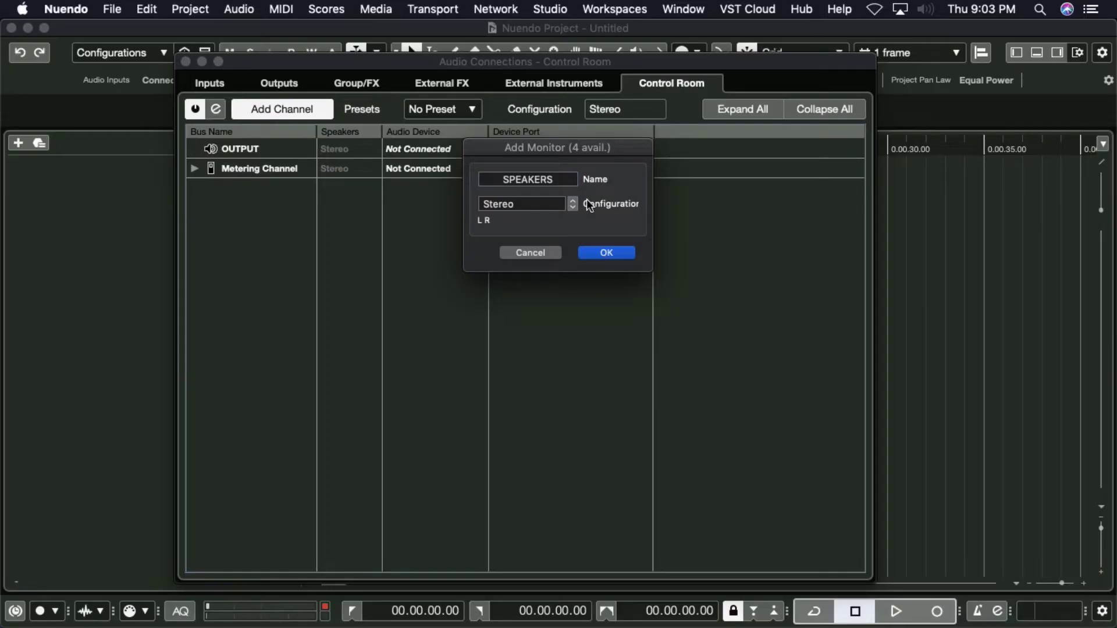
pyautogui.click(599, 252)
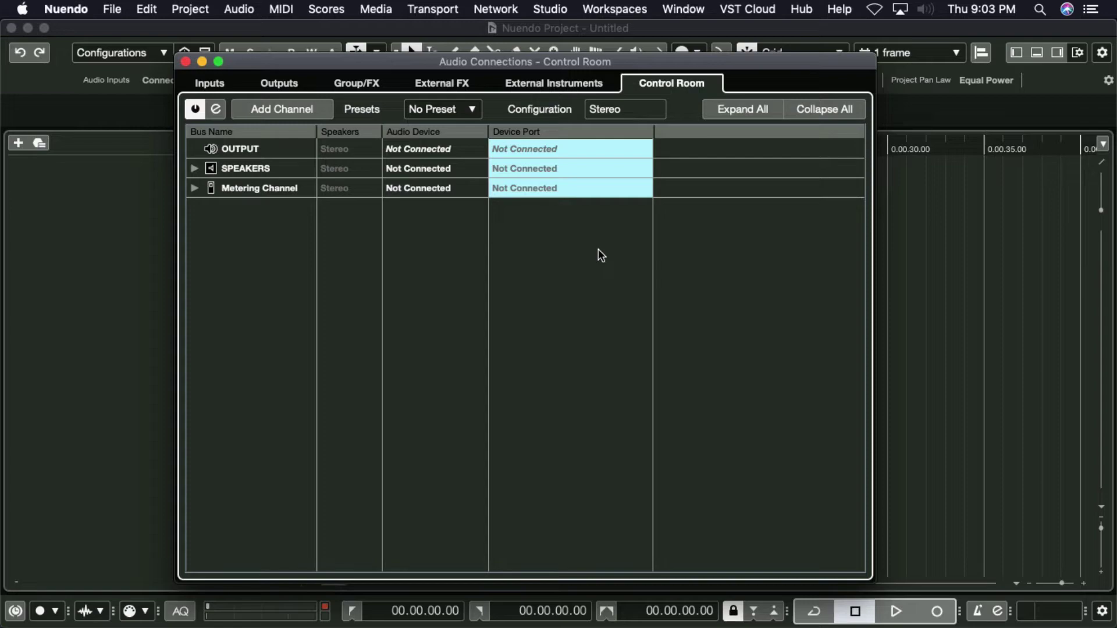
# - Assign SPEAKERS to the Universal Audio Apollo and expand it to show its Left and Right ports
pyautogui.click(435, 168)
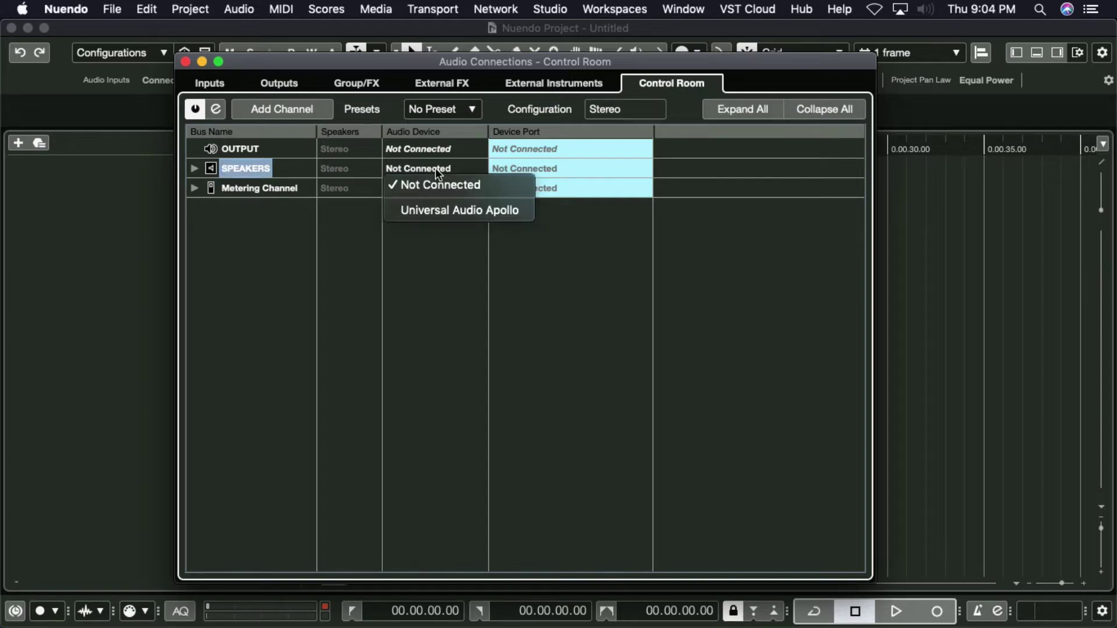
pyautogui.click(438, 211)
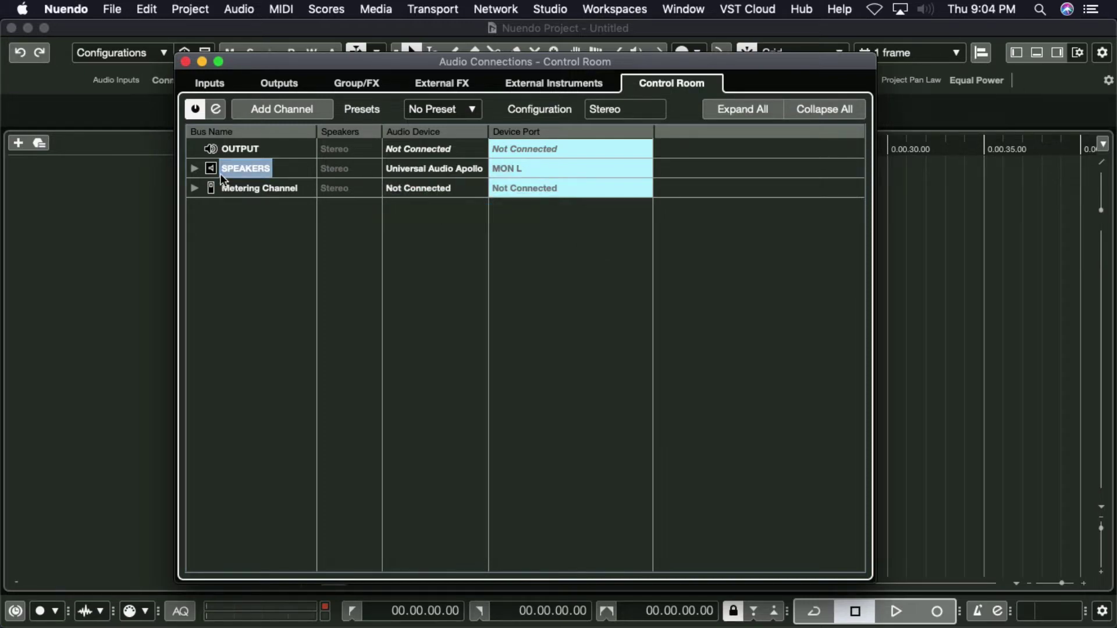
pyautogui.click(194, 168)
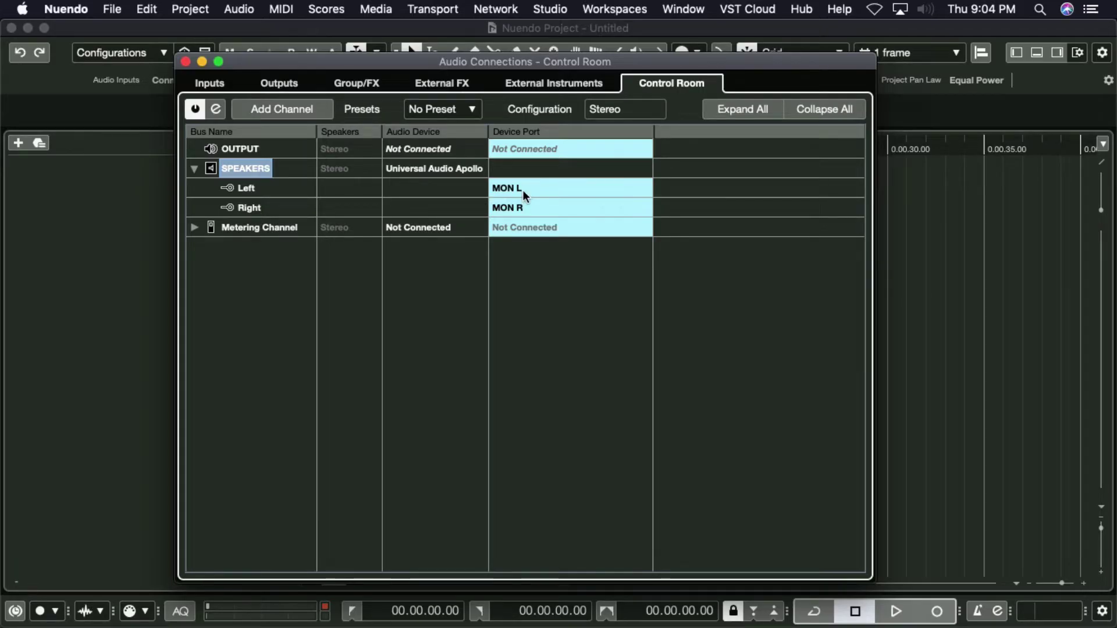
pyautogui.click(443, 150)
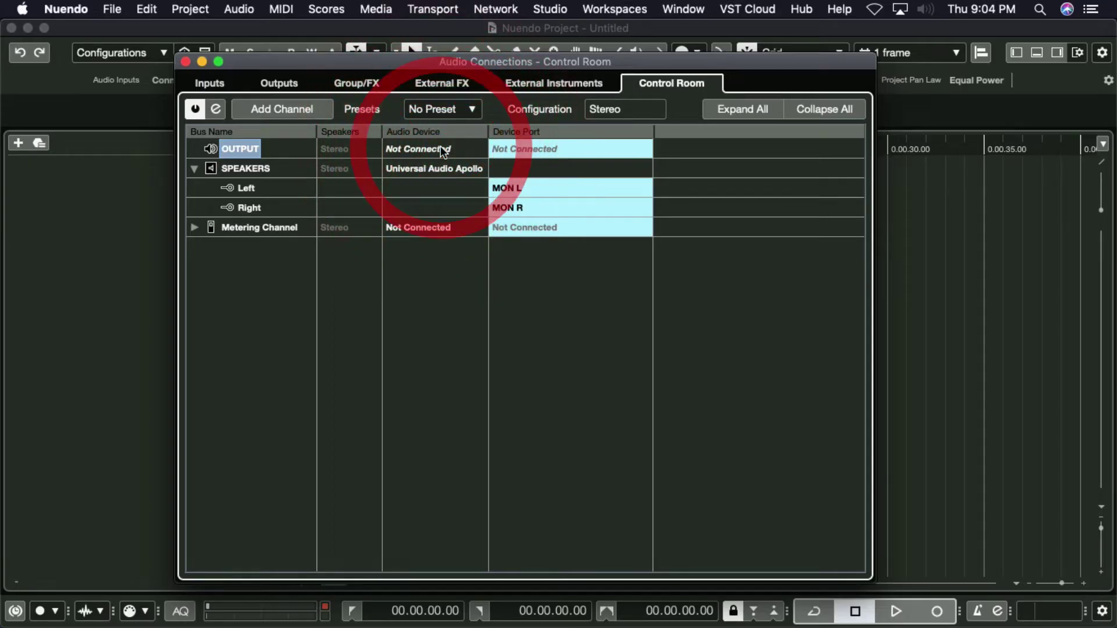
pyautogui.click(444, 150)
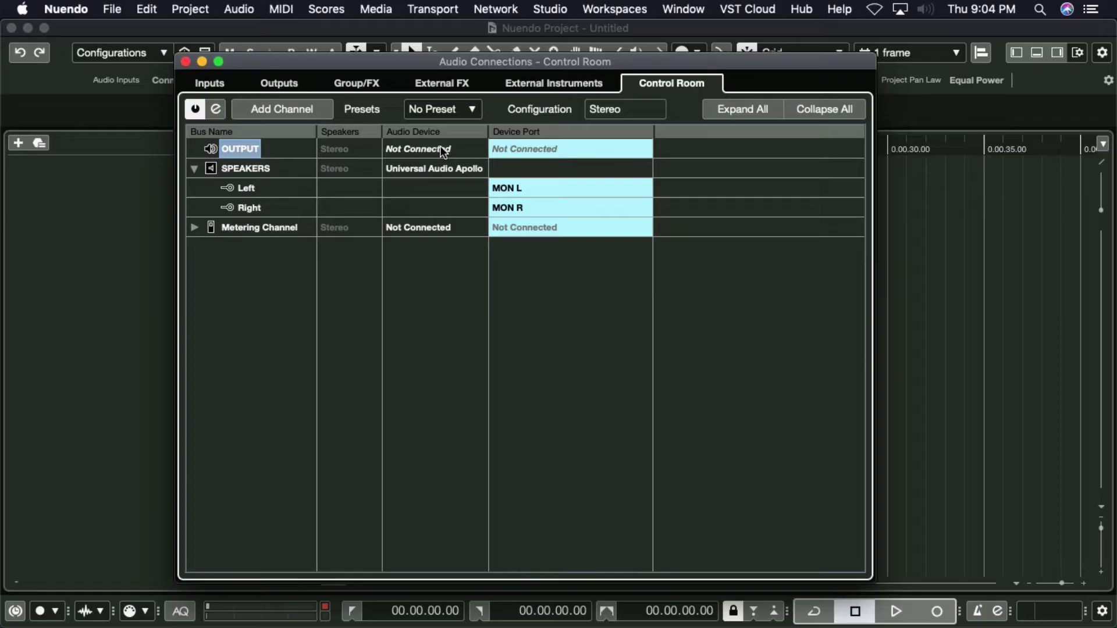
pyautogui.click(443, 150)
pyautogui.click(278, 83)
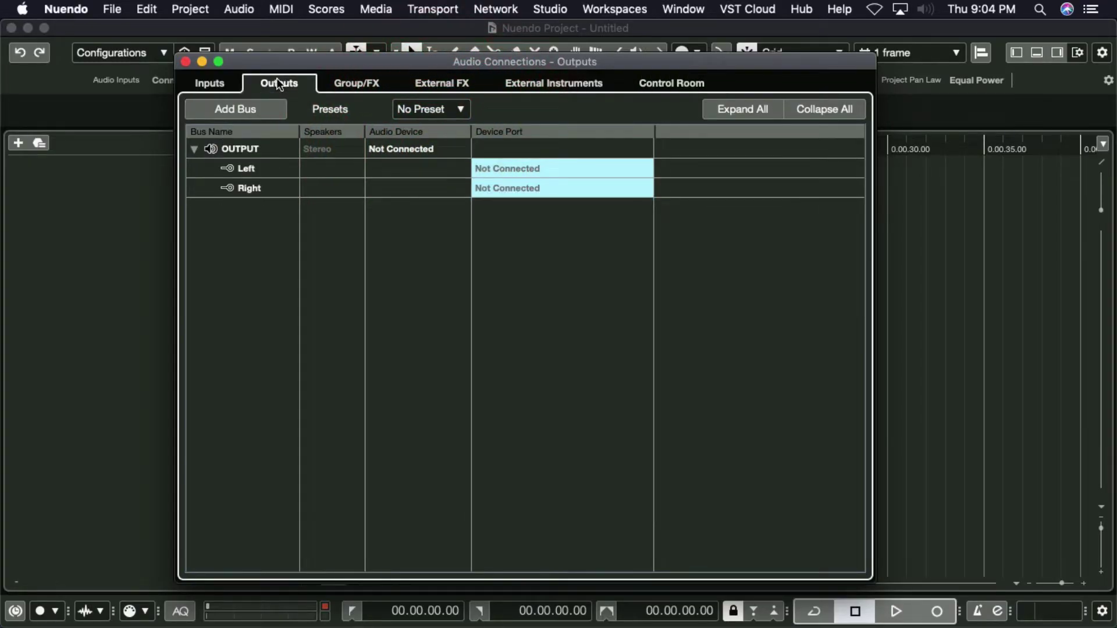
pyautogui.click(487, 169)
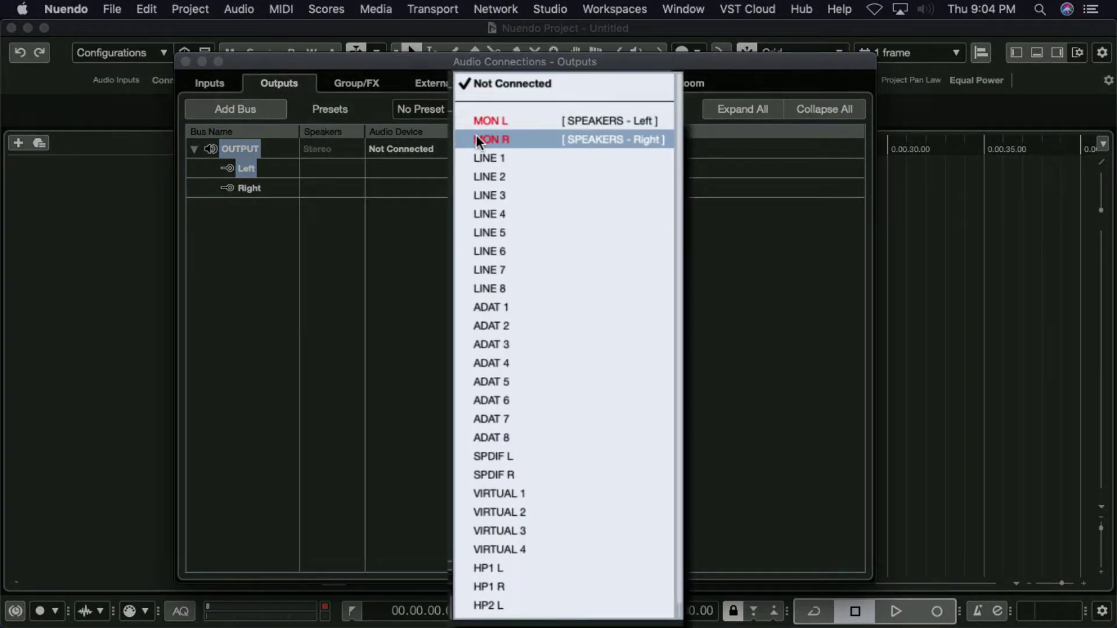
pyautogui.click(483, 168)
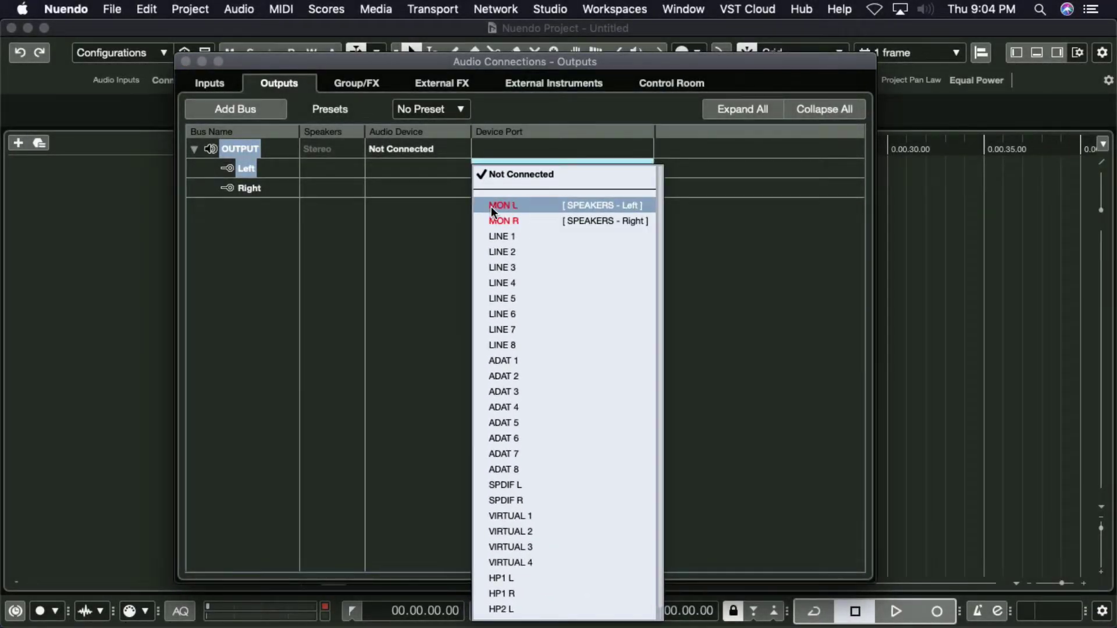
pyautogui.click(451, 203)
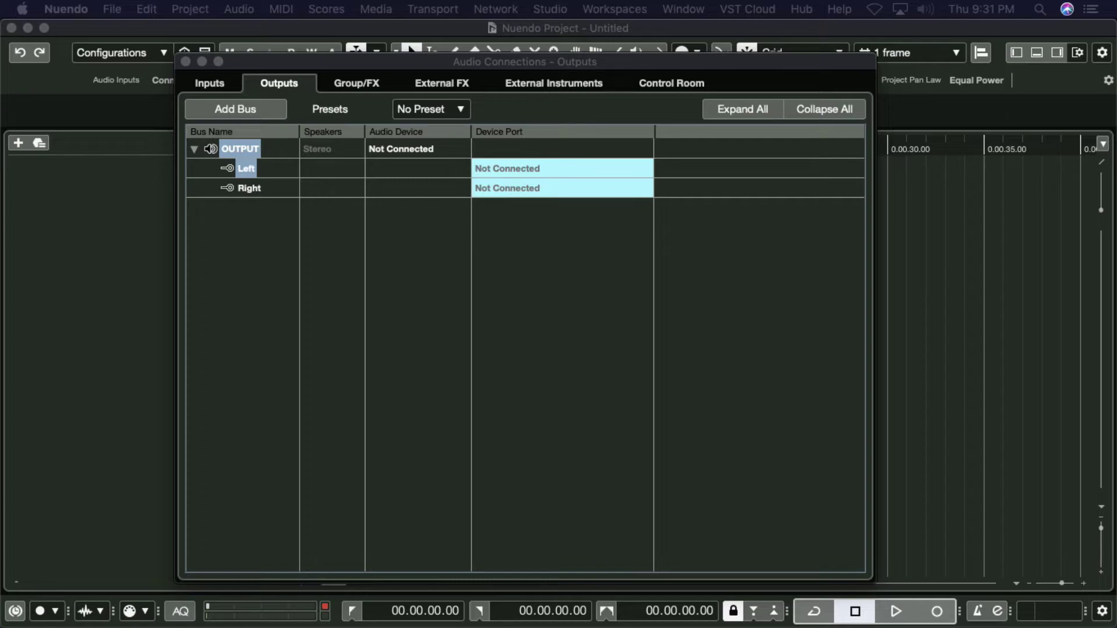
# - Collapse SPEAKERS and add a Talkback channel on the Universal Audio Apollo's MIC/LINE 3 input
pyautogui.click(651, 82)
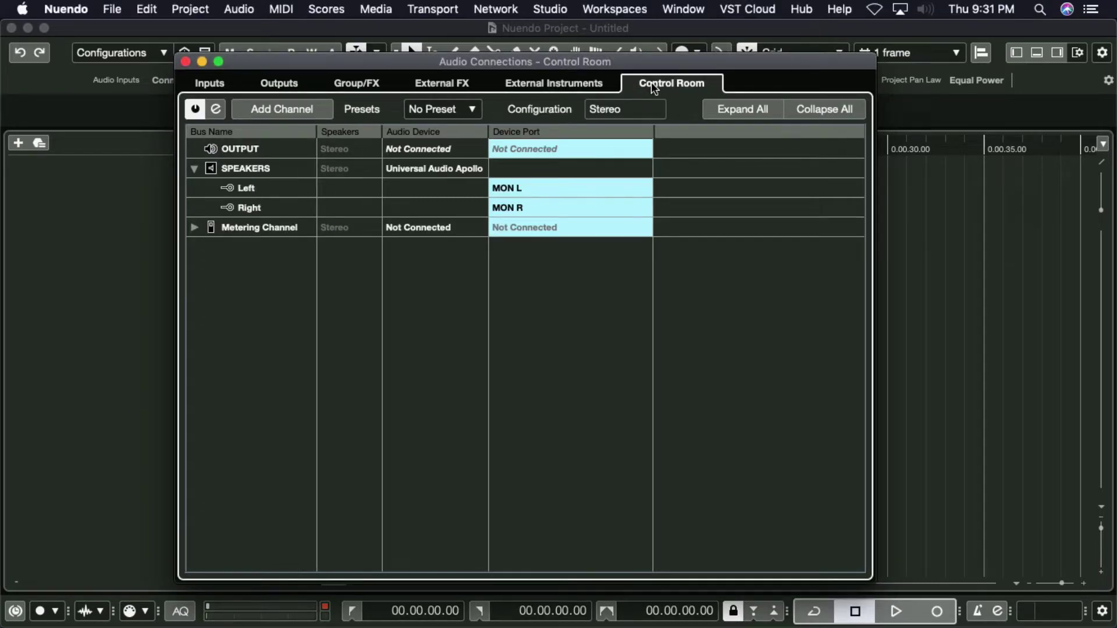
pyautogui.click(196, 168)
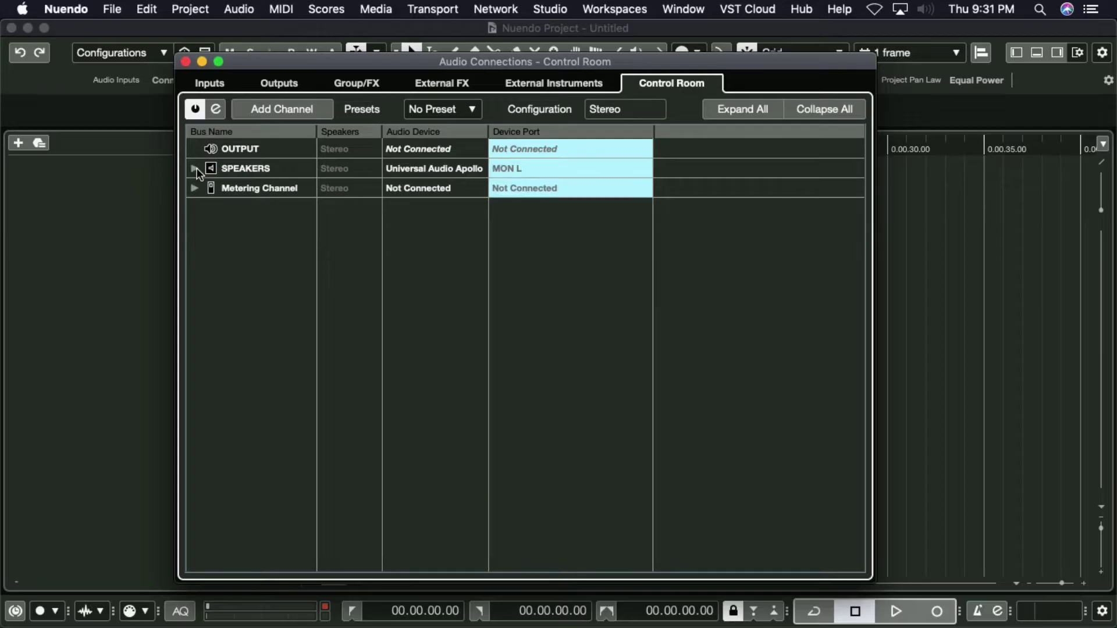
pyautogui.click(285, 110)
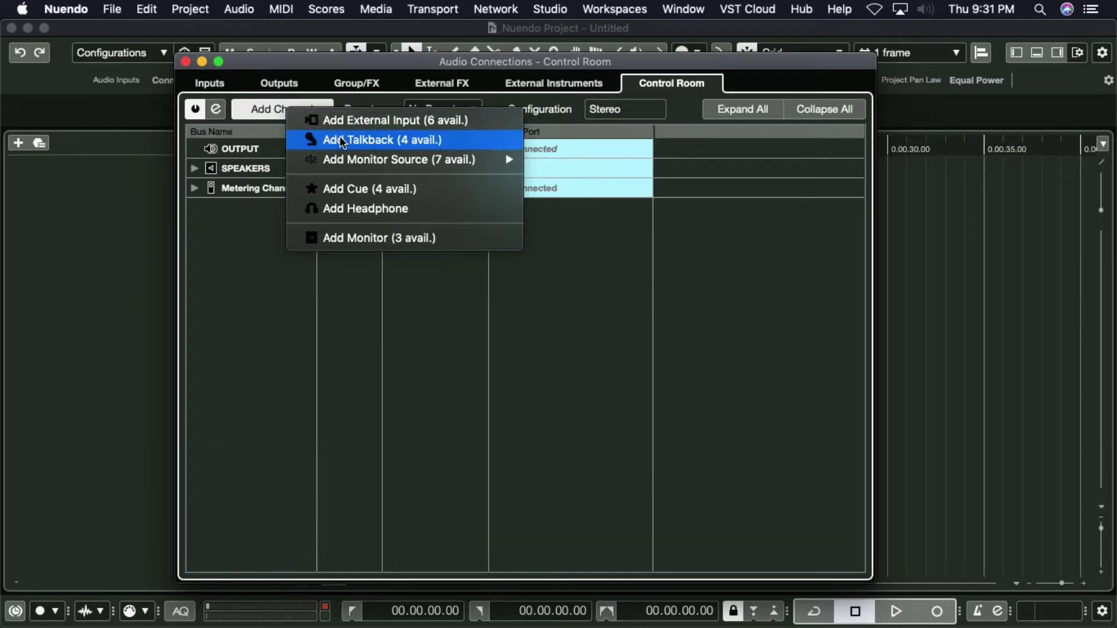
pyautogui.click(342, 141)
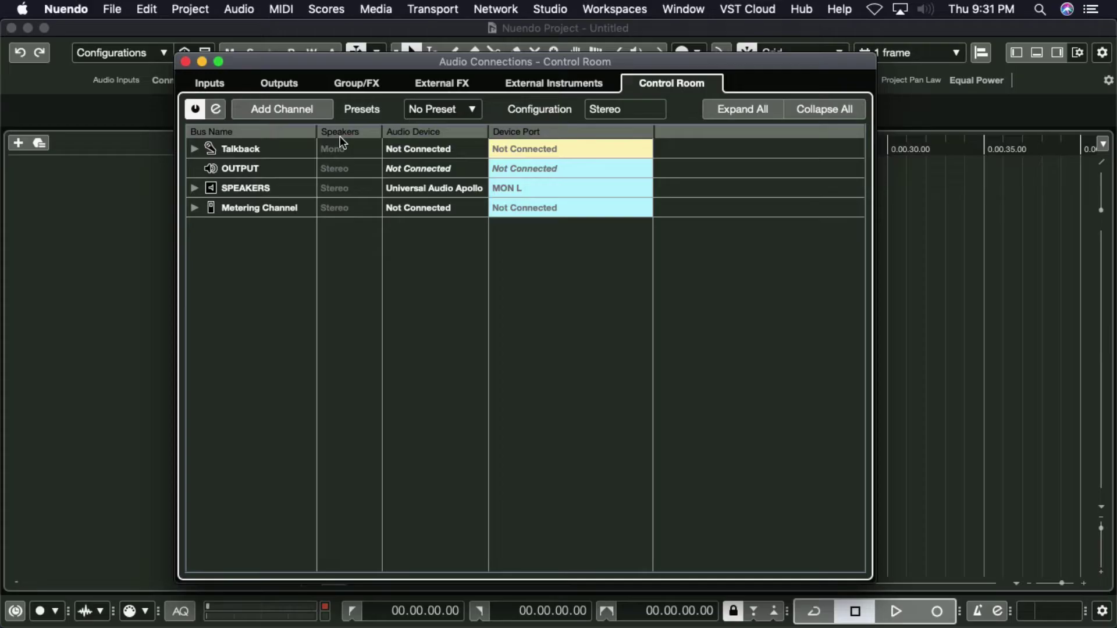
pyautogui.click(406, 152)
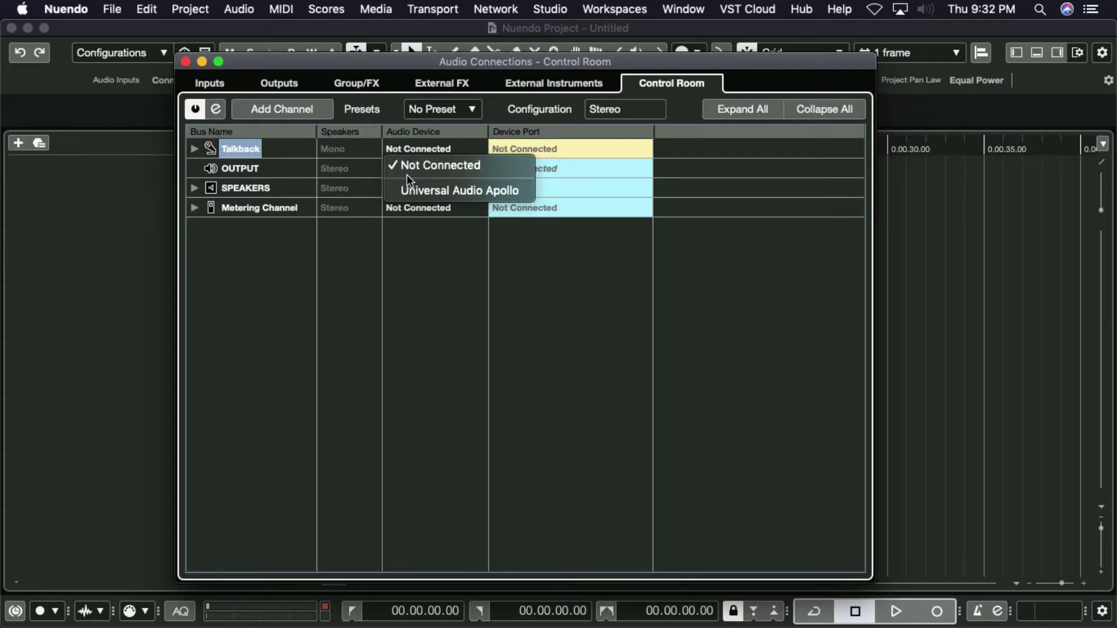
pyautogui.click(408, 190)
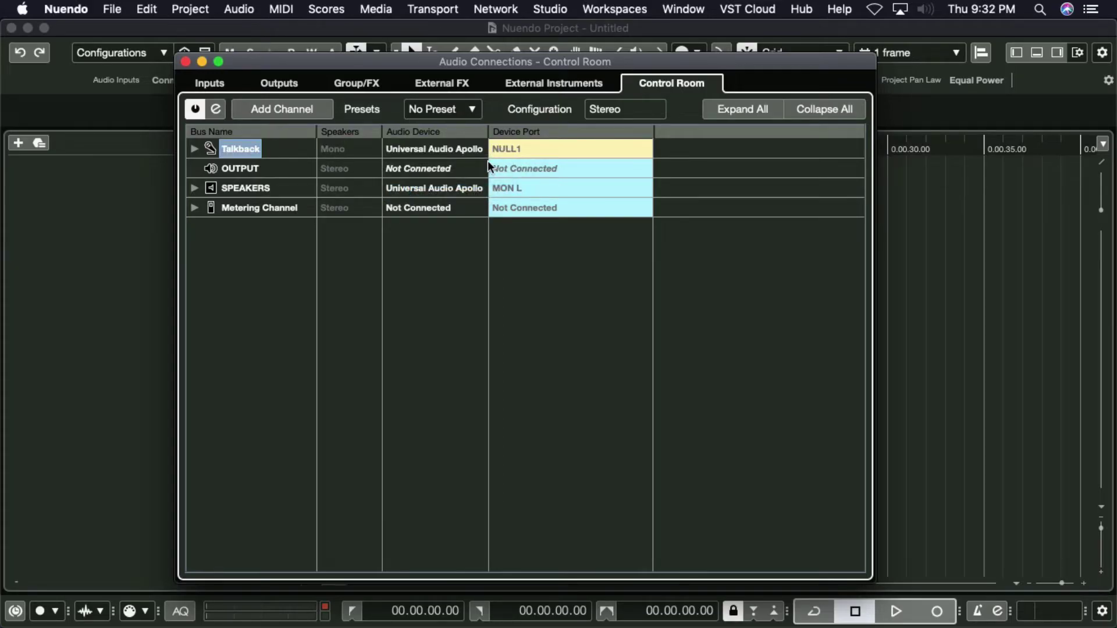
pyautogui.click(506, 149)
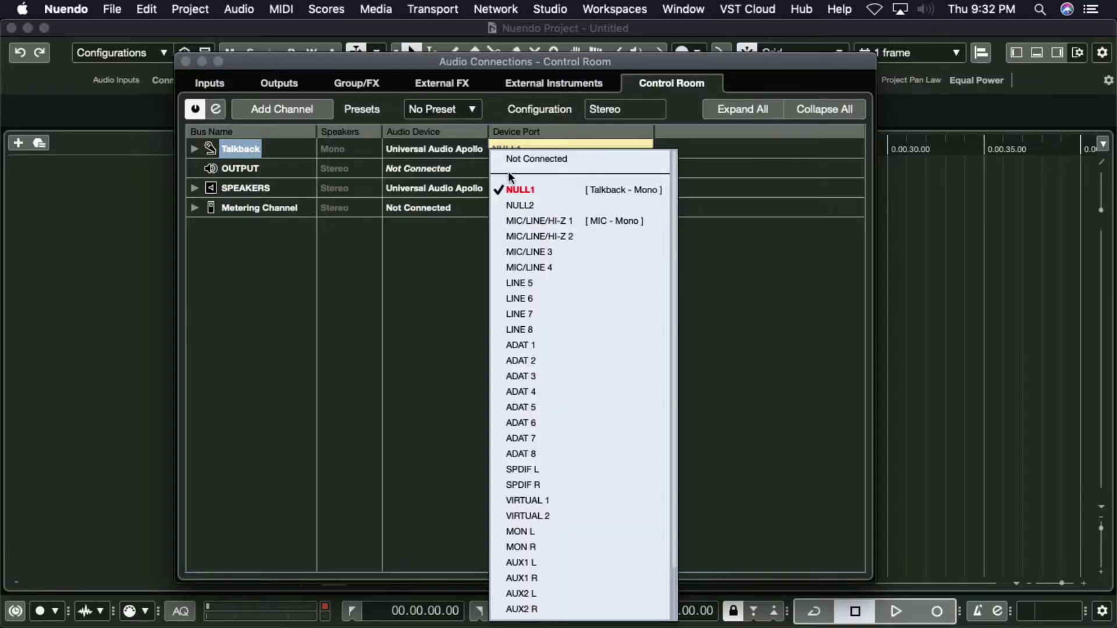
pyautogui.click(511, 250)
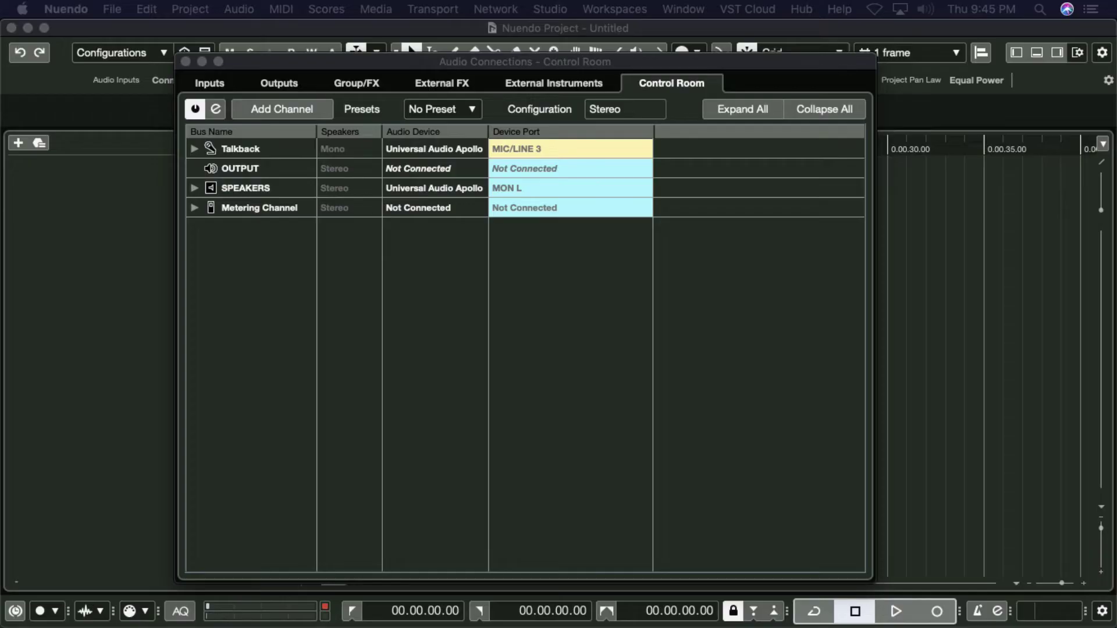
# - Add a stereo cue named TALENT and show the Control Room panel in the Right Zone
pyautogui.click(282, 111)
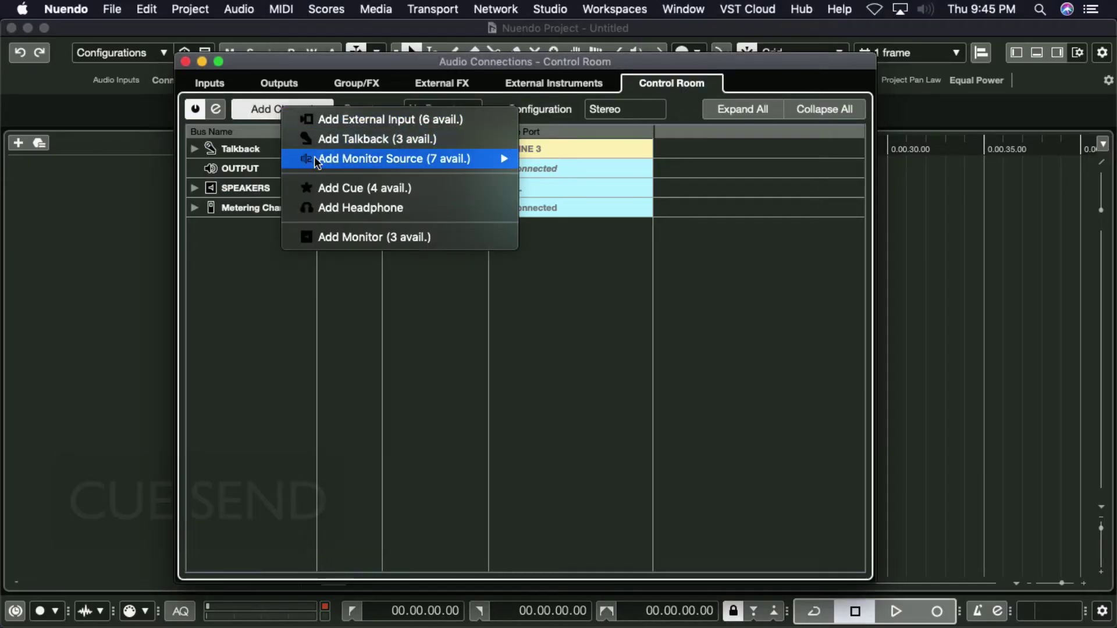
pyautogui.click(329, 189)
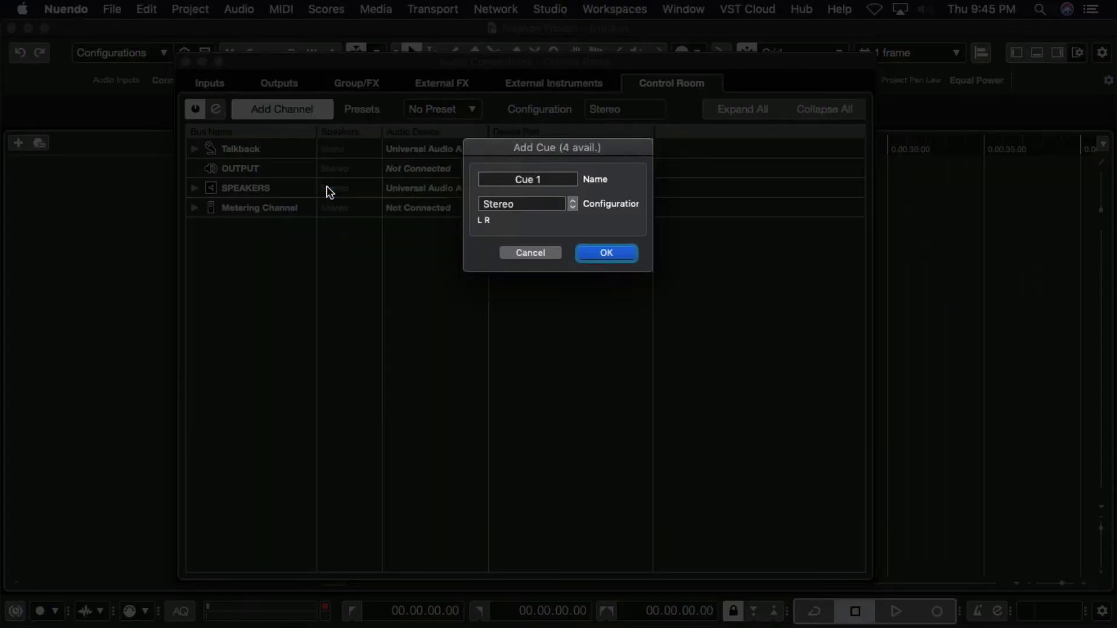
pyautogui.click(551, 179)
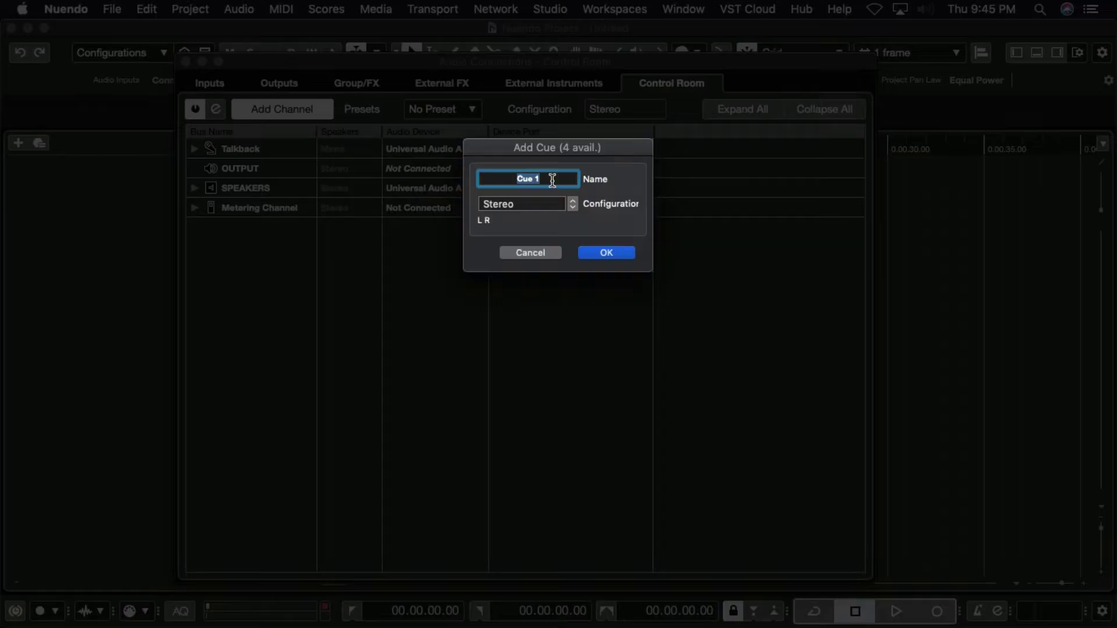
pyautogui.write('TALENT')
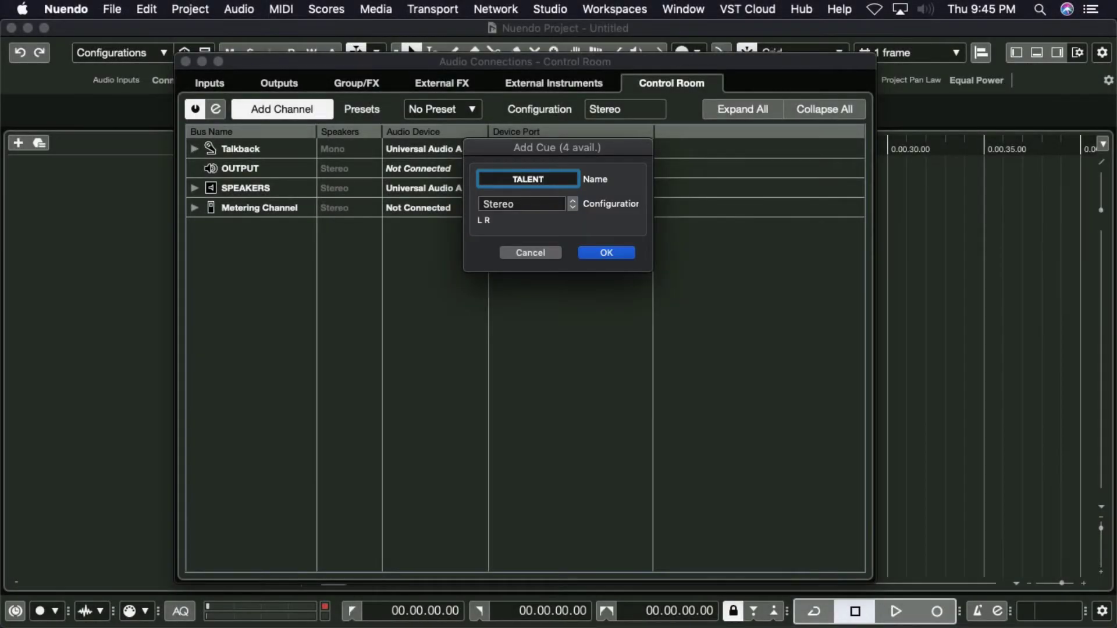
pyautogui.click(620, 251)
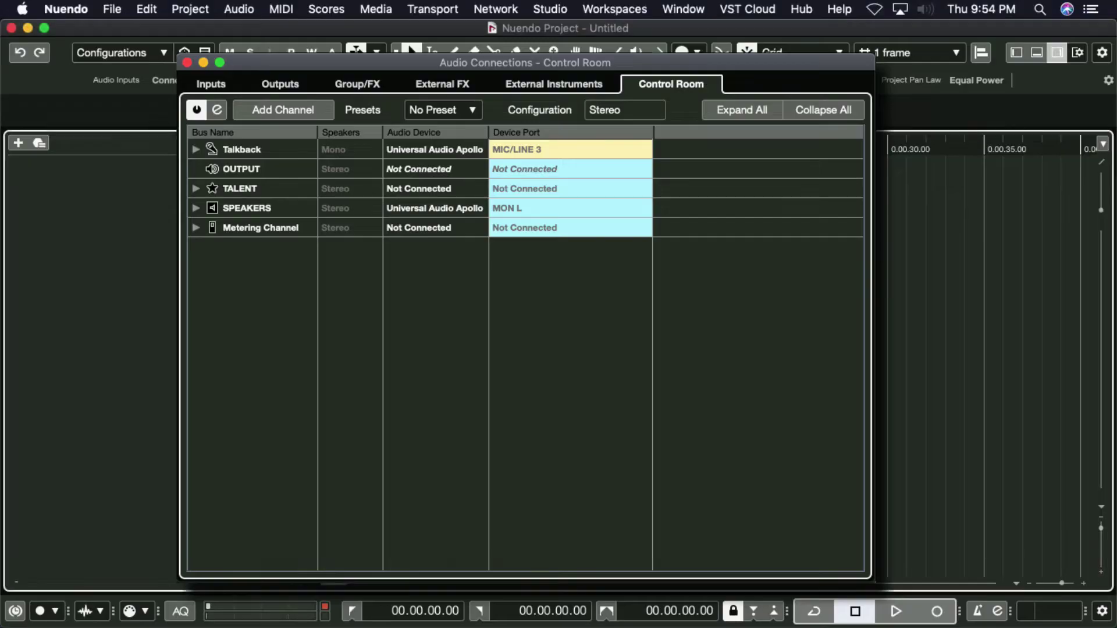
pyautogui.press('super+alt+r')
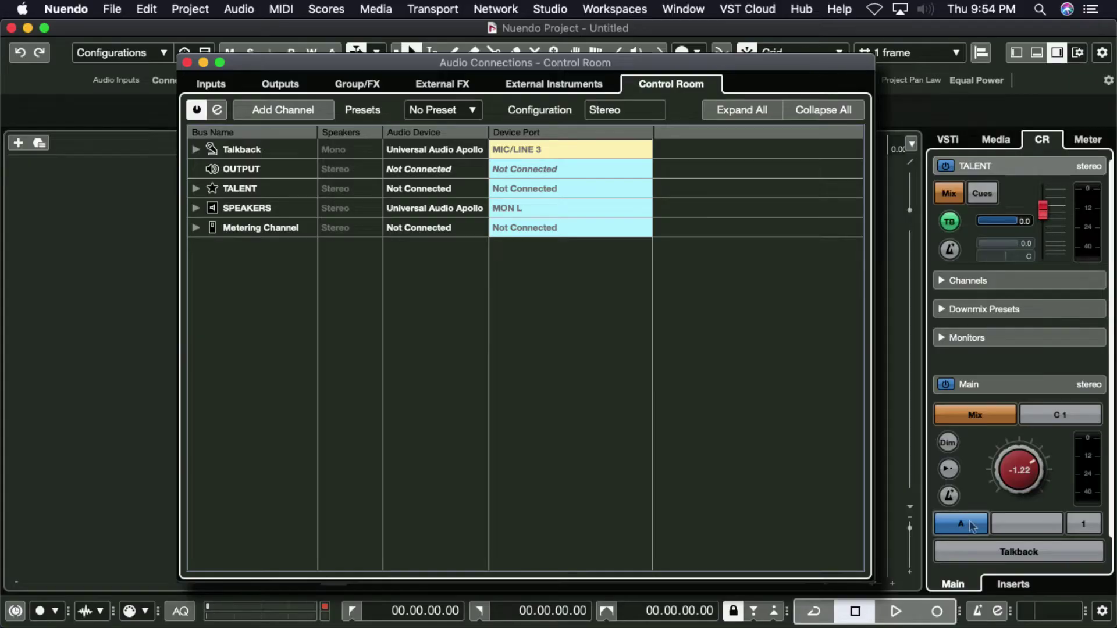
# - Select monitor set A for main and briefly test talkback to the talent
pyautogui.click(962, 524)
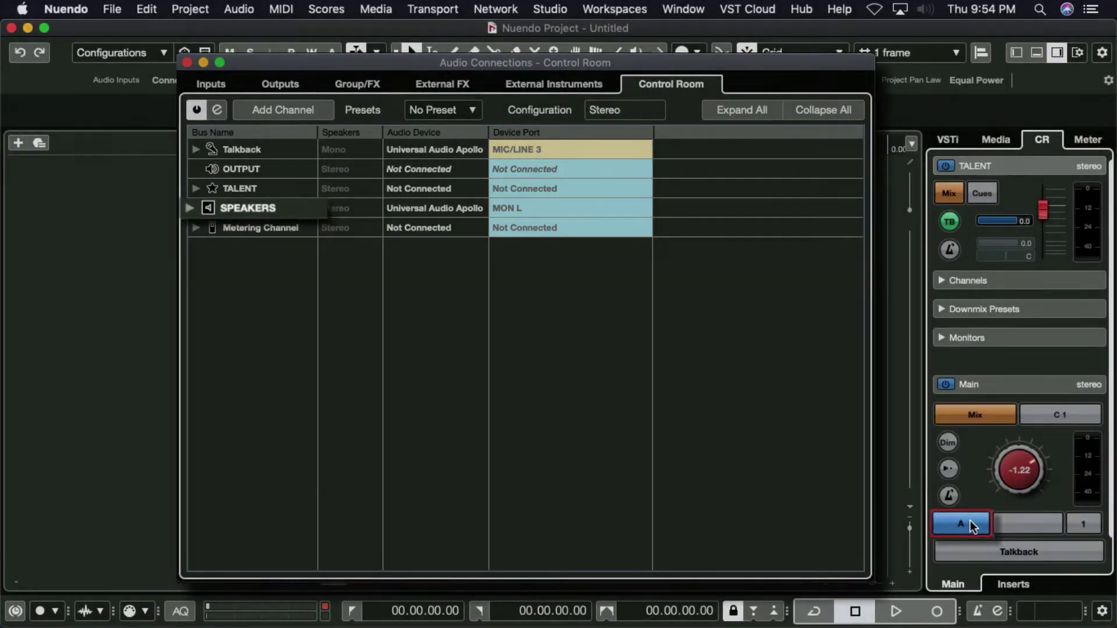
pyautogui.click(954, 554)
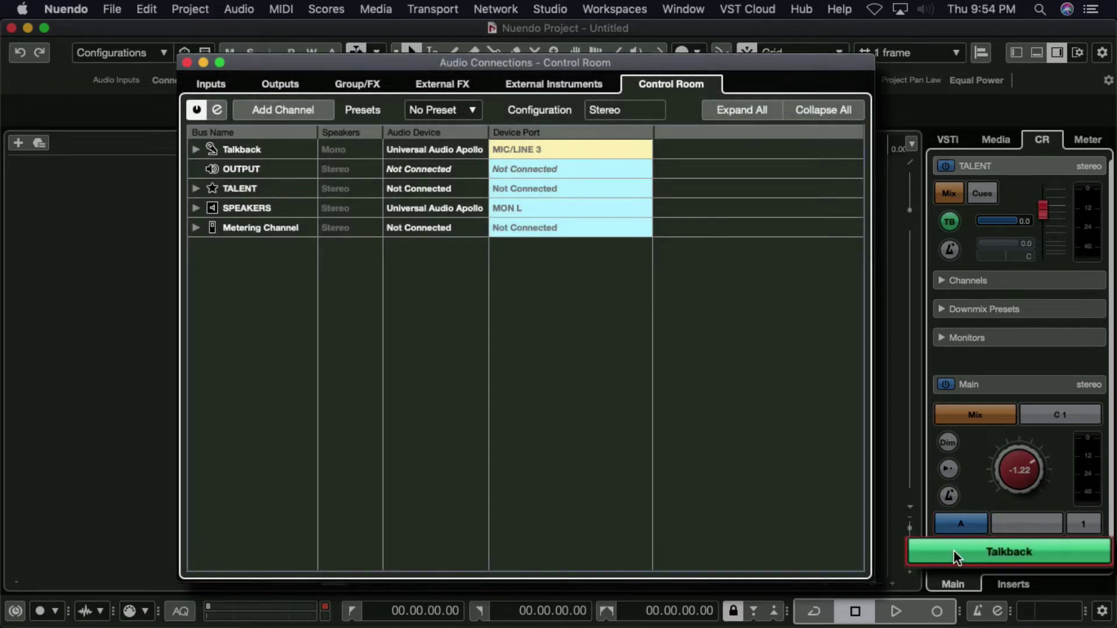
pyautogui.click(956, 553)
pyautogui.click(972, 552)
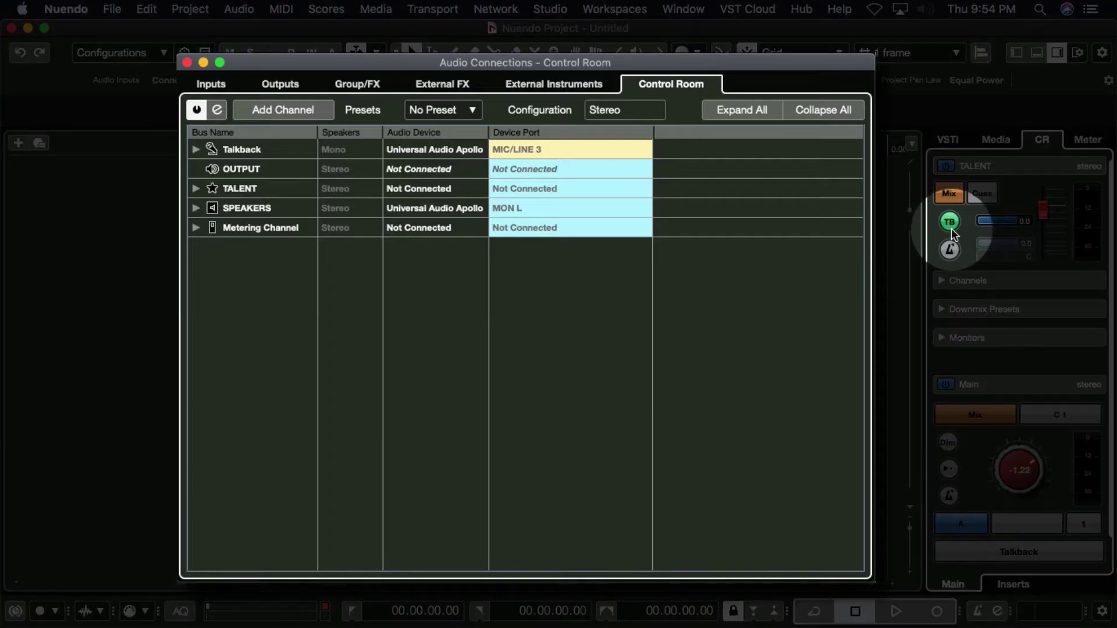
# - Keep talkback on TALENT, feed it from Cues at about -4.7, and start playback
pyautogui.click(950, 225)
pyautogui.click(949, 222)
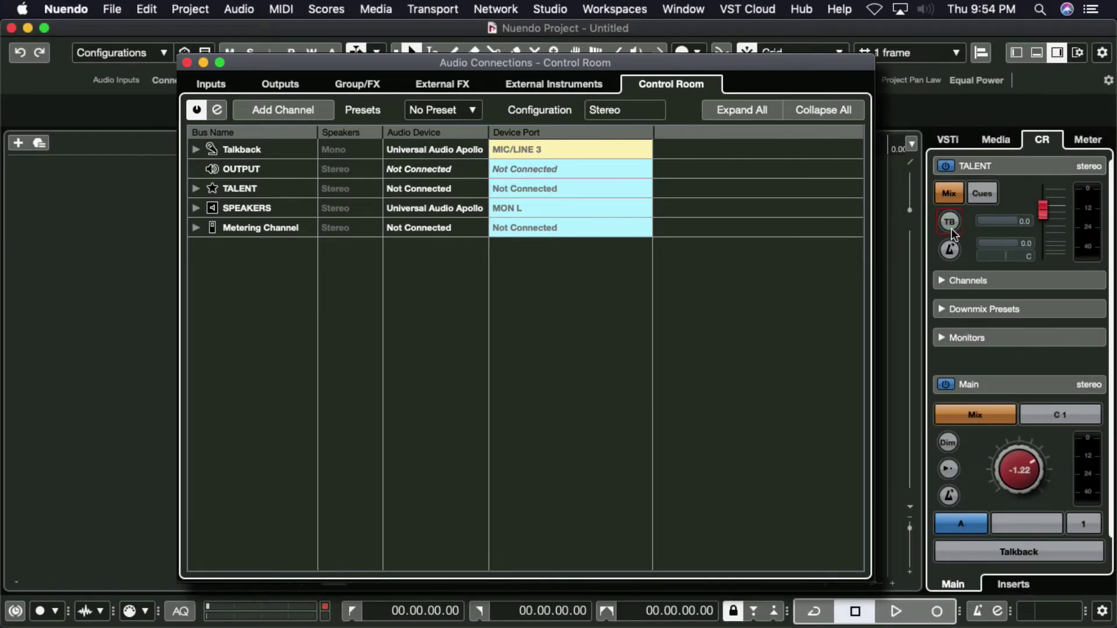
pyautogui.moveTo(1013, 220); pyautogui.dragTo(985, 223)
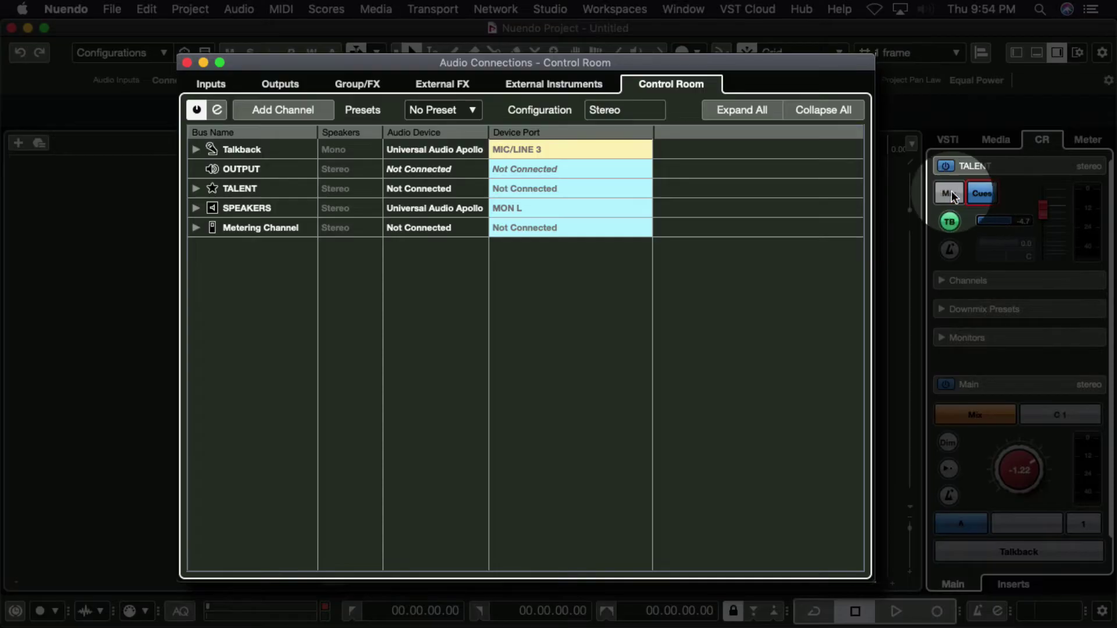
pyautogui.click(979, 195)
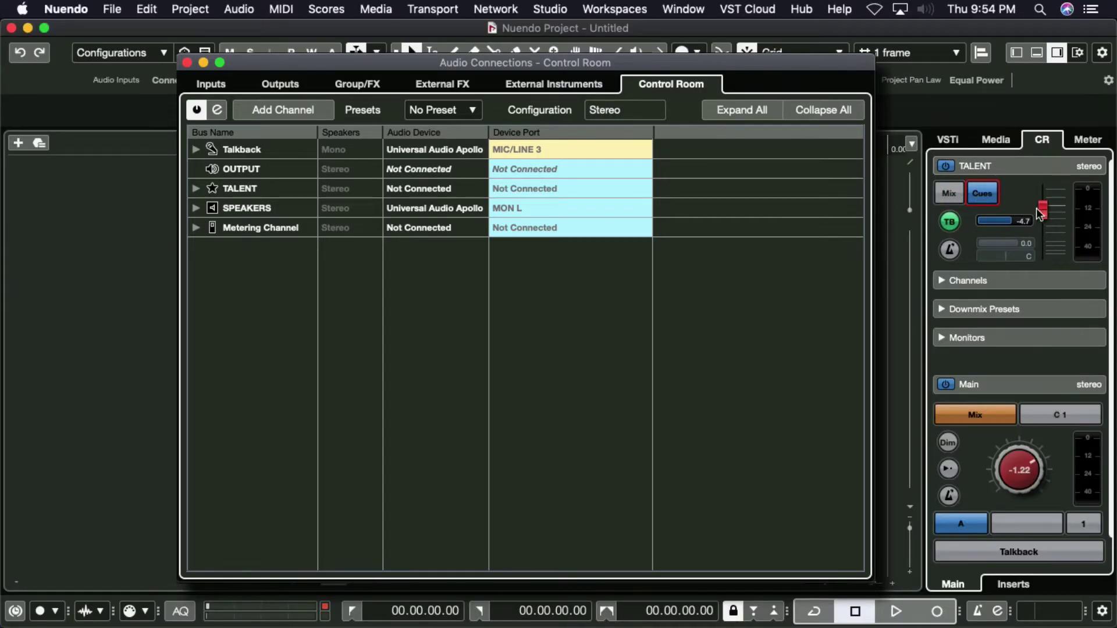
pyautogui.moveTo(1044, 214); pyautogui.dragTo(1045, 223)
pyautogui.press('space')
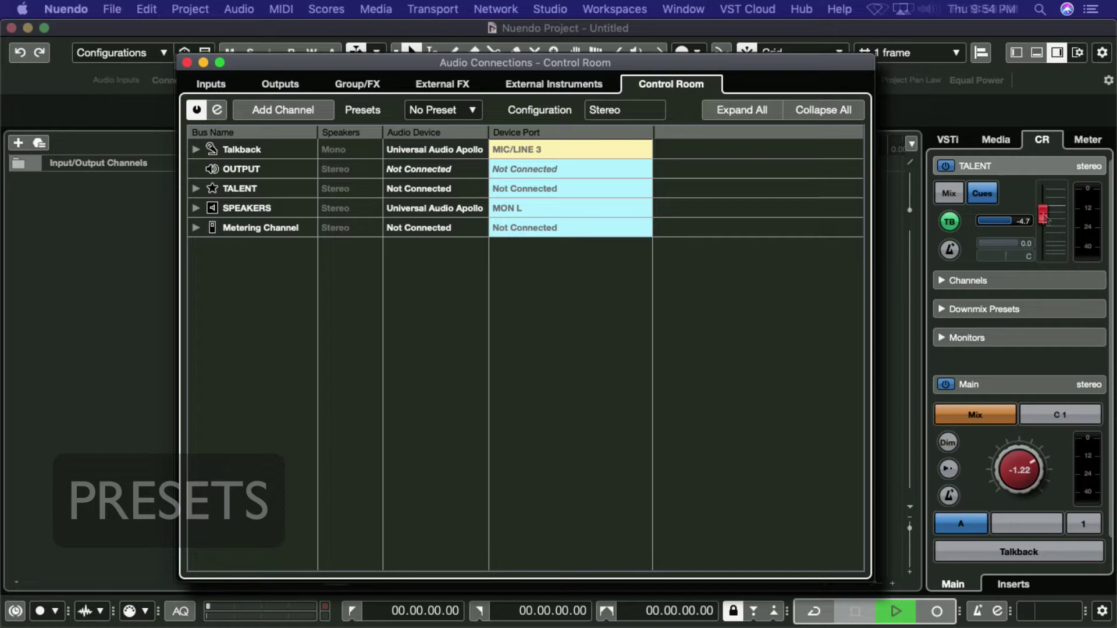
# - Save the input connections as the preset BASIC INPUT SETUP
pyautogui.click(442, 109)
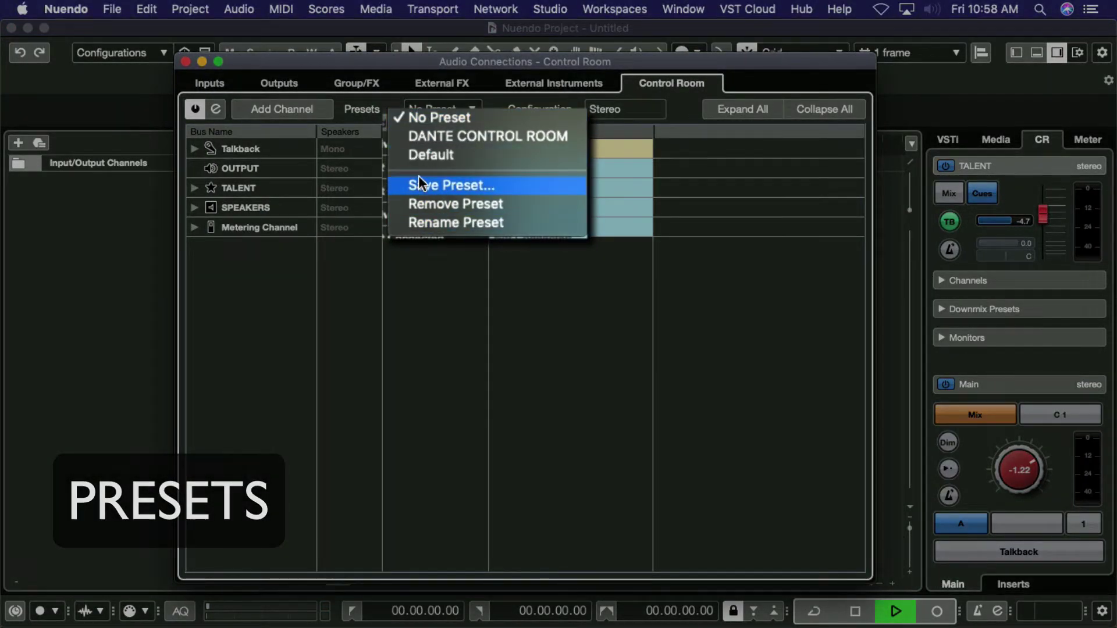
pyautogui.click(416, 116)
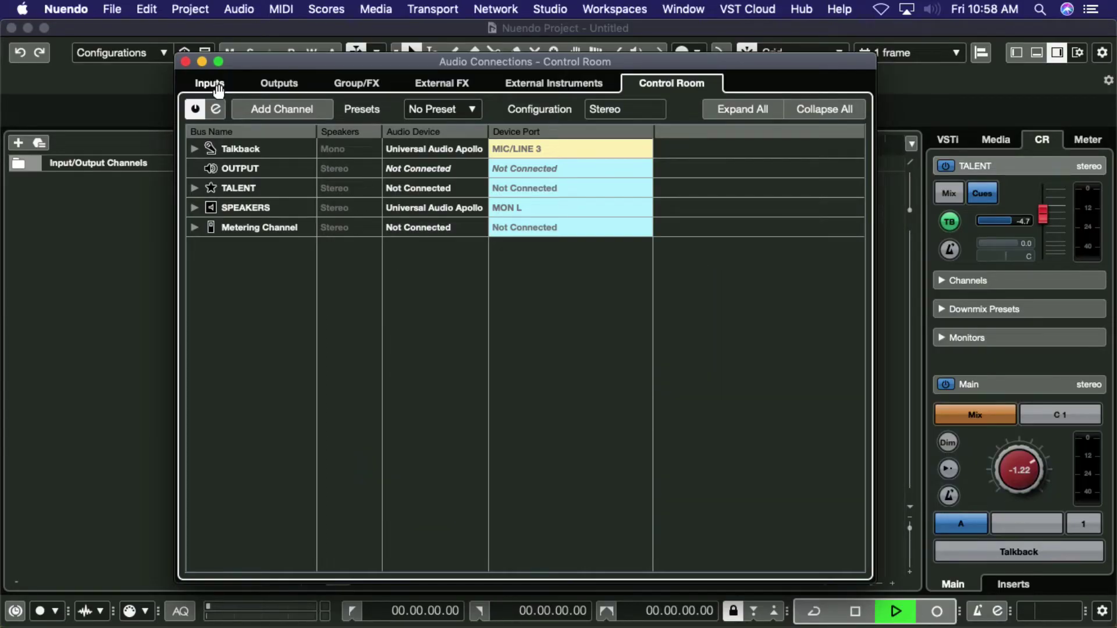
pyautogui.click(218, 86)
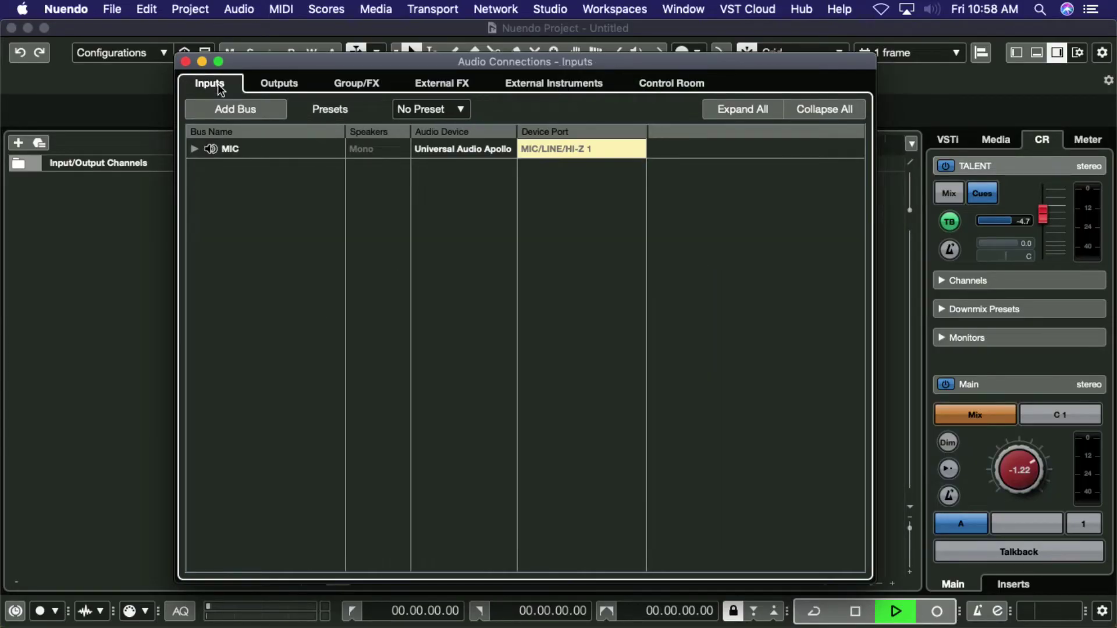
pyautogui.click(432, 110)
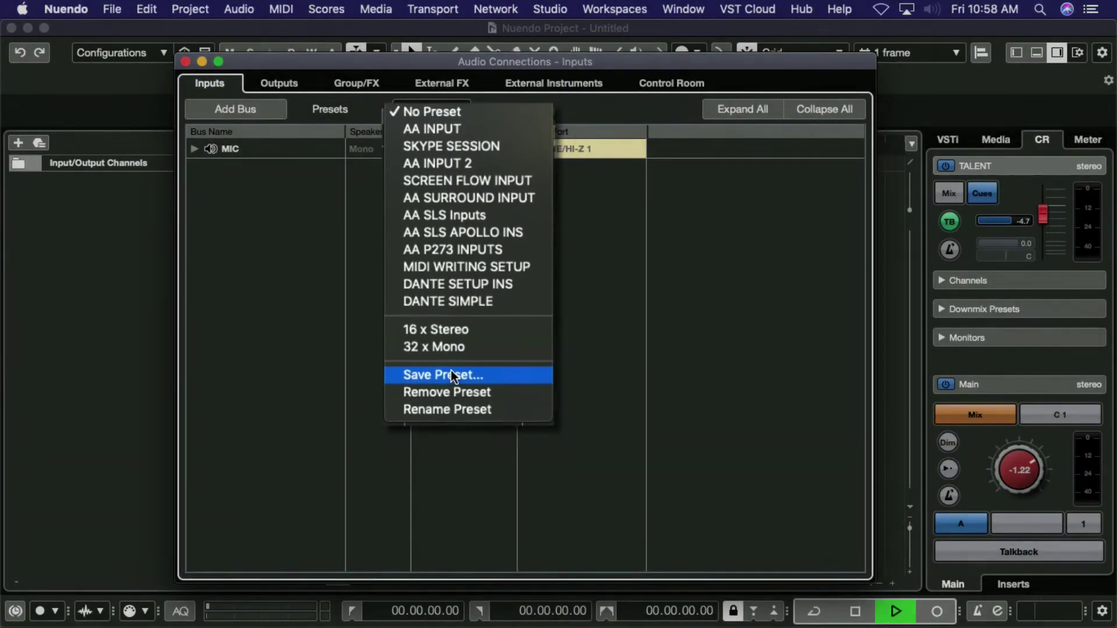
pyautogui.click(452, 376)
pyautogui.write('BA')
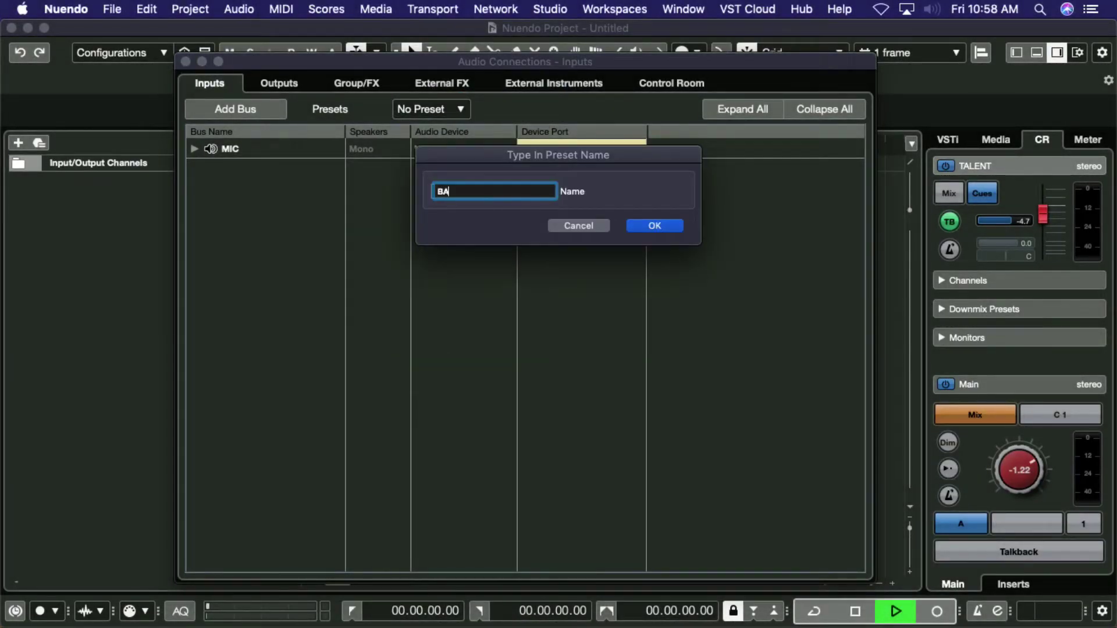
pyautogui.write('SIC INPUT SETUP')
pyautogui.press('Return')
# - Save the output connections as the preset BASIC OUTPUT SETUP
pyautogui.click(279, 83)
pyautogui.click(427, 109)
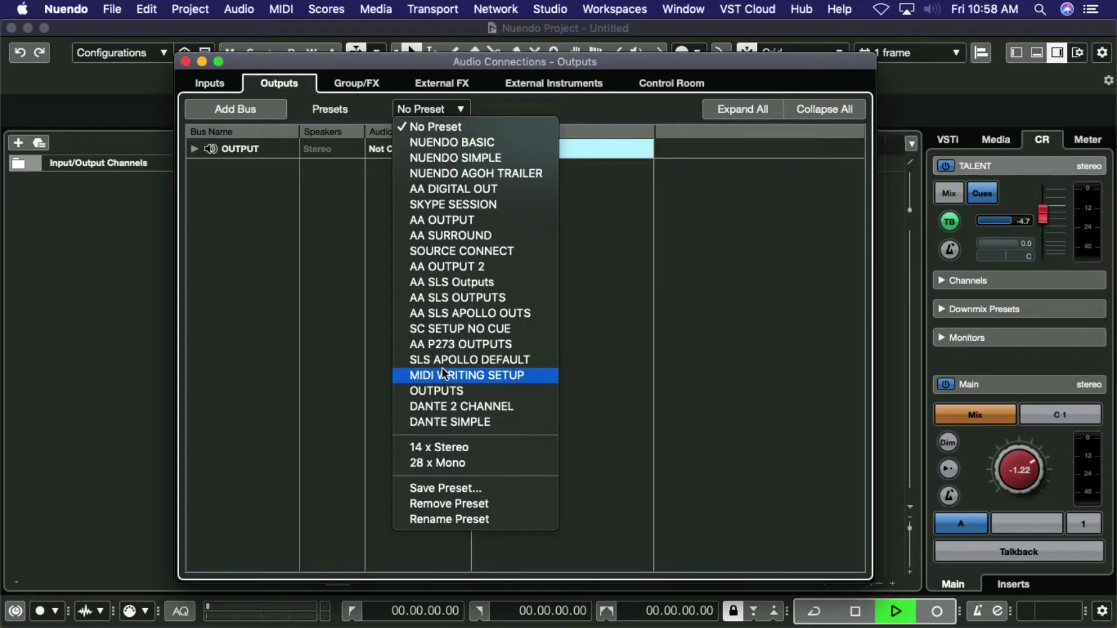
pyautogui.click(462, 489)
pyautogui.write('BASIC OUTPUT SET')
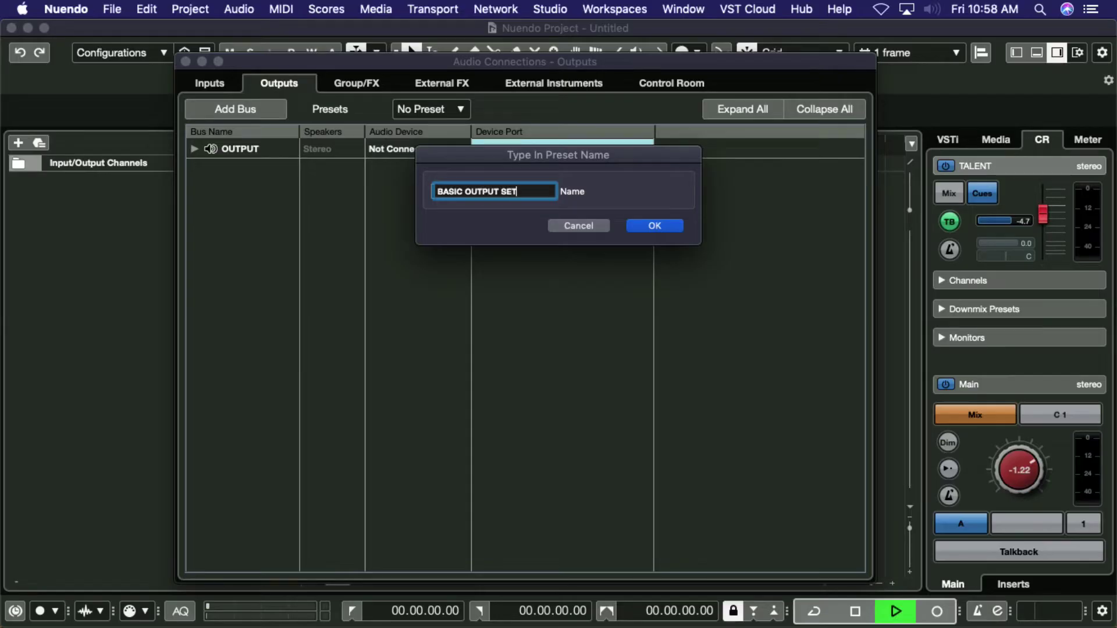
pyautogui.write('UP')
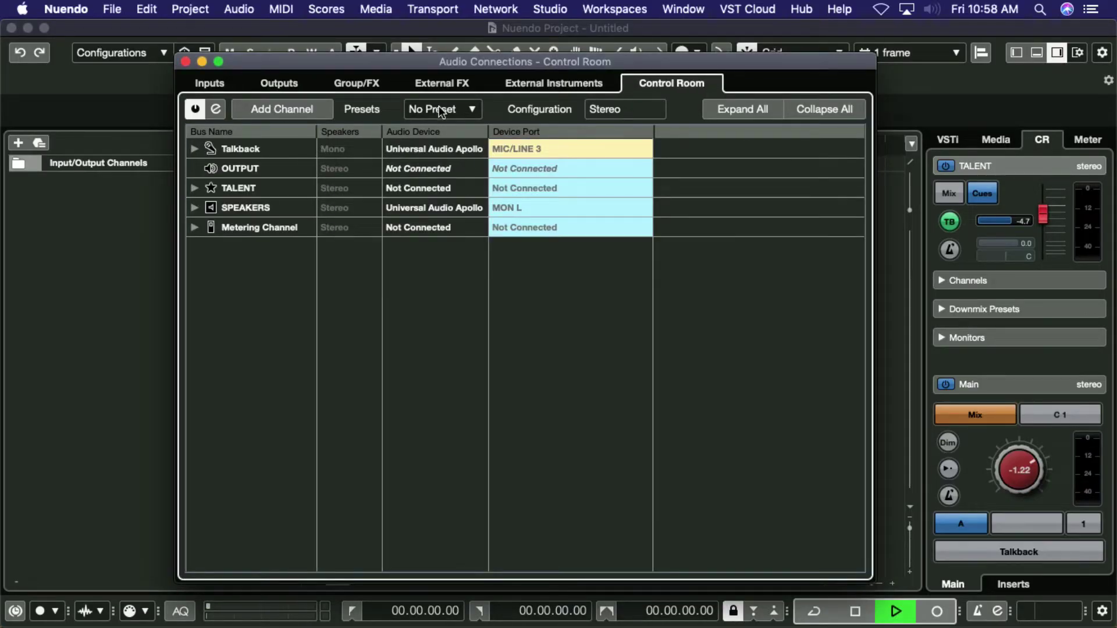
# - Save the Control Room connections as the preset BASIC CONTROL ROOM SETUP
pyautogui.click(442, 109)
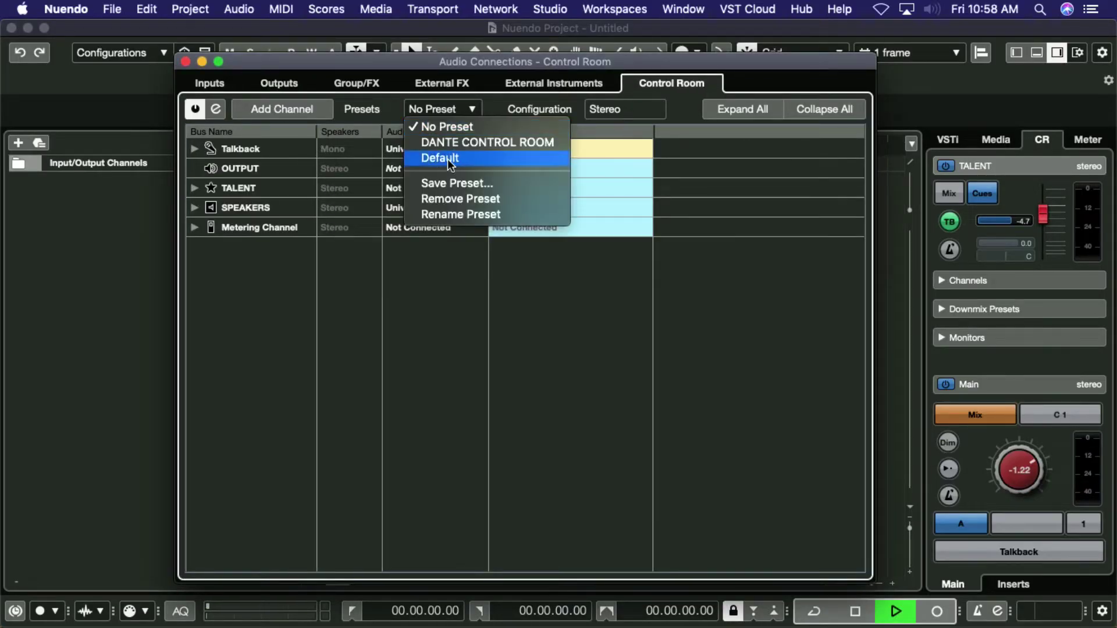
pyautogui.click(454, 183)
pyautogui.write('BASI')
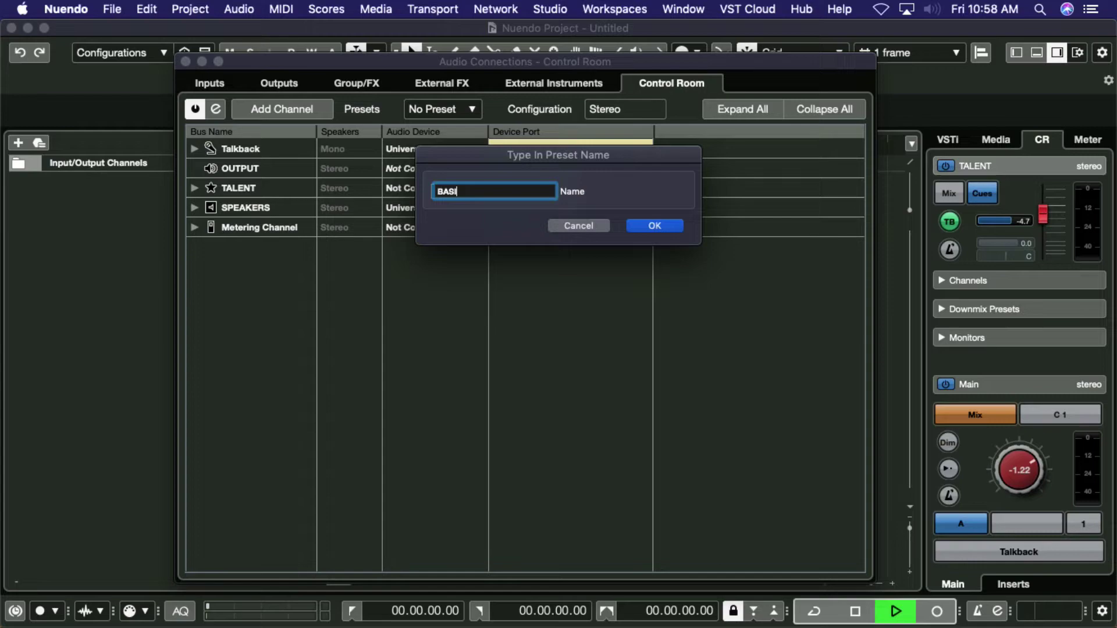
pyautogui.write('C CONTROL ROOM SETUP')
pyautogui.press('Return')
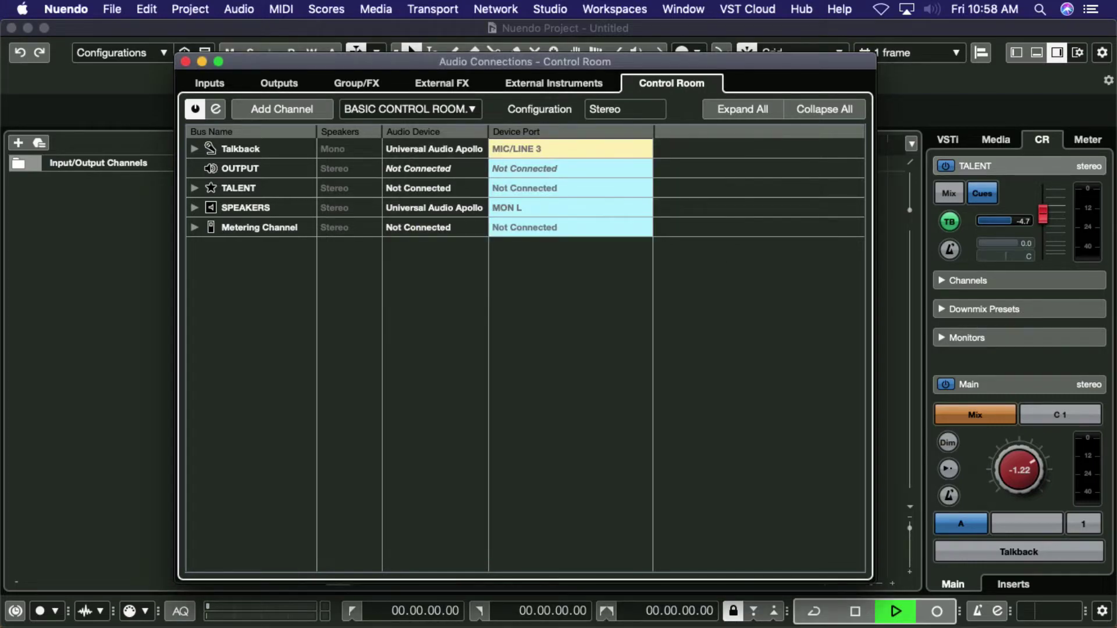
# - Load the DANTE SIMPLE input preset, then switch back to BASIC INPUT SETUP
pyautogui.click(217, 87)
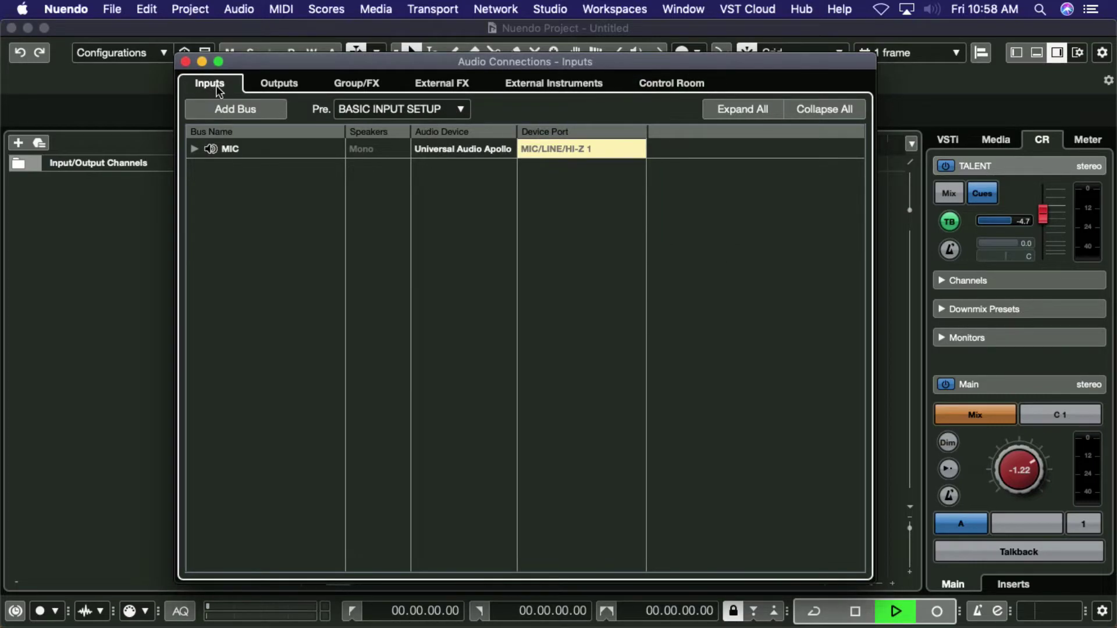
pyautogui.click(461, 108)
pyautogui.click(461, 111)
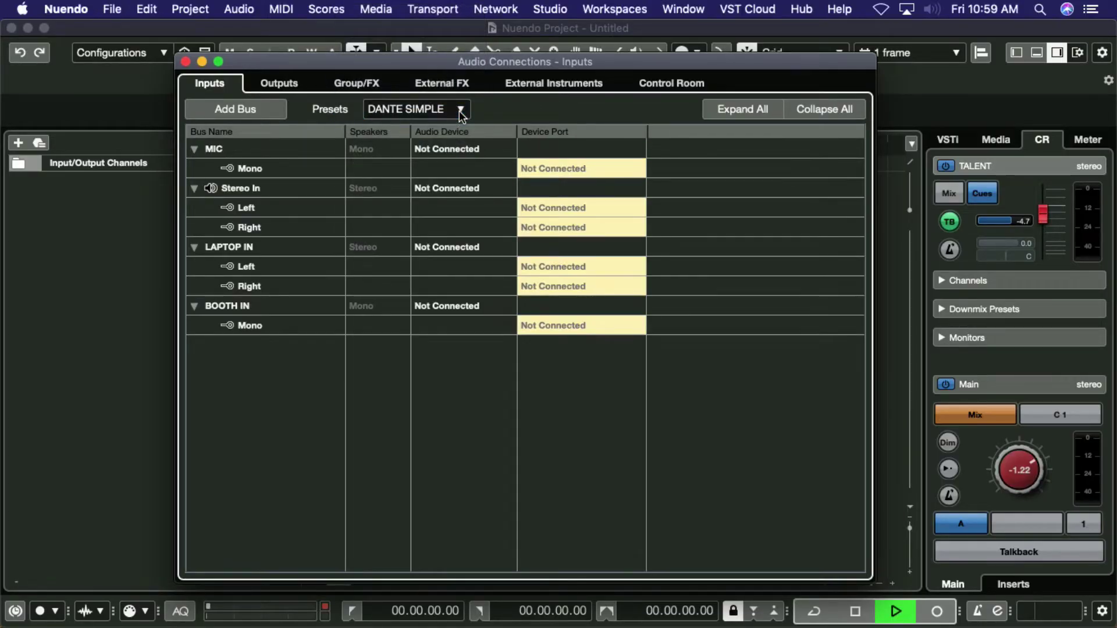
pyautogui.click(461, 111)
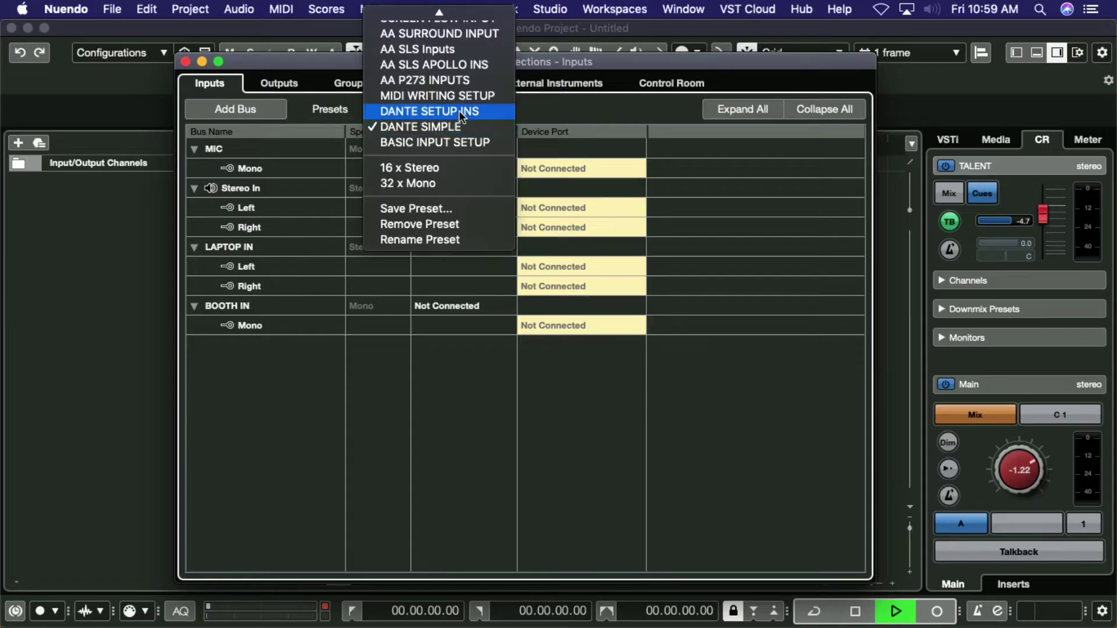
pyautogui.click(463, 142)
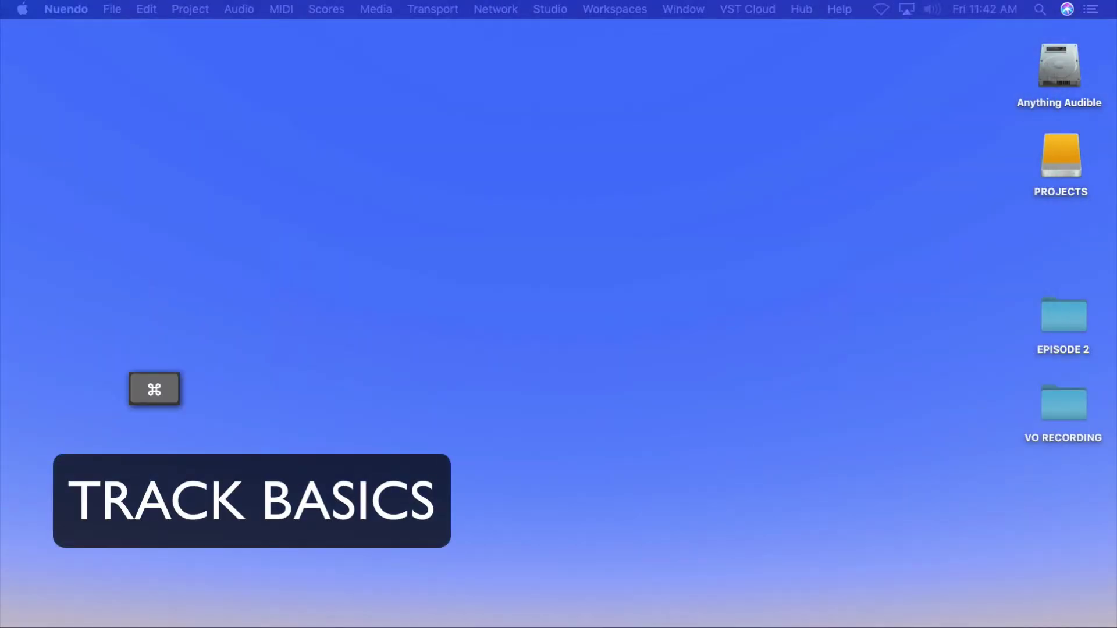
# - Create a new empty project in the VO RECORDING folder
pyautogui.press('super+n')
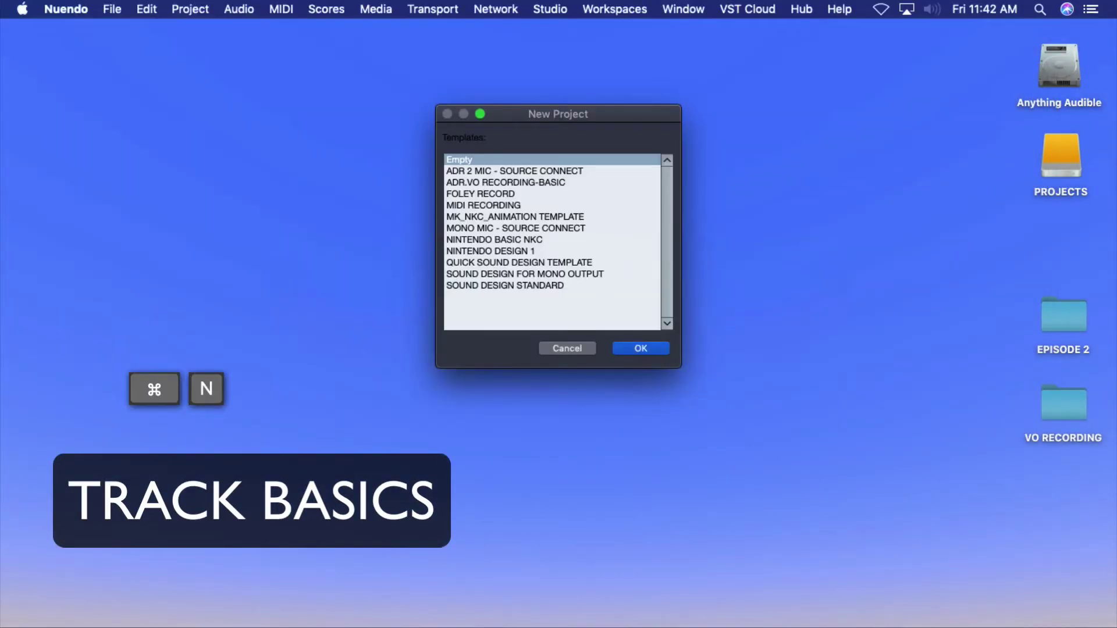
pyautogui.press('Return')
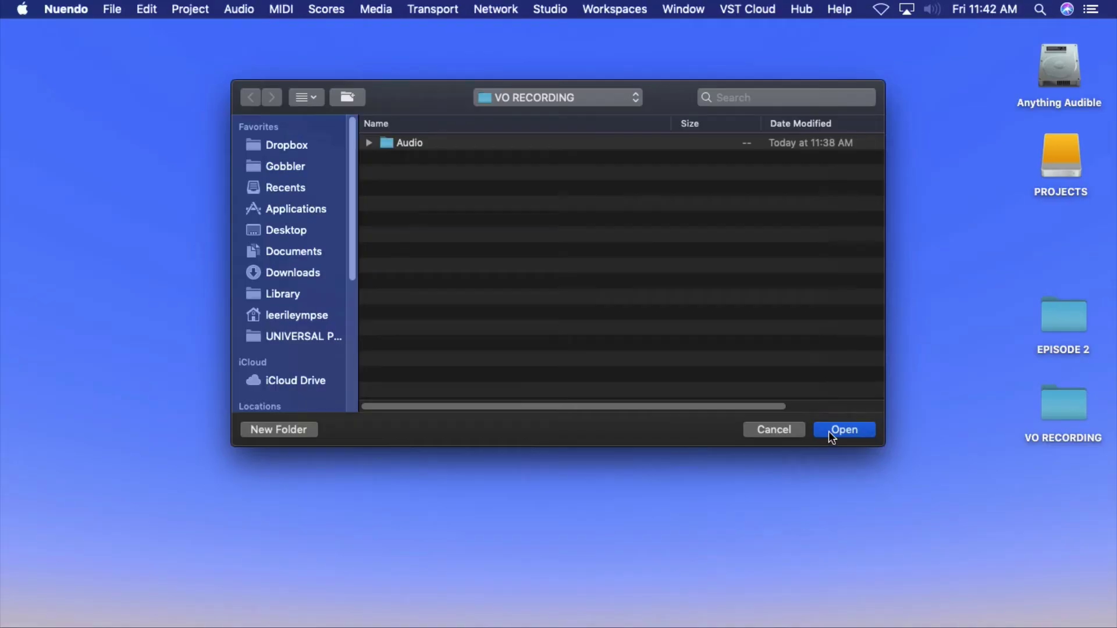
pyautogui.click(829, 430)
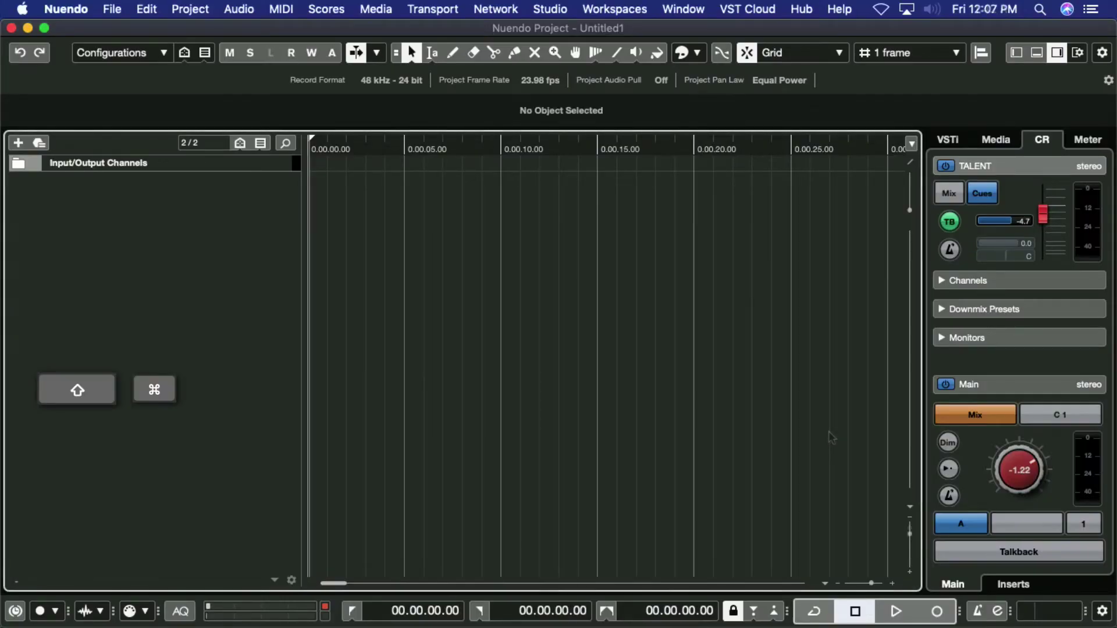
# - Add a mono audio track named VO with MIC as its input
pyautogui.press('super+shift+n')
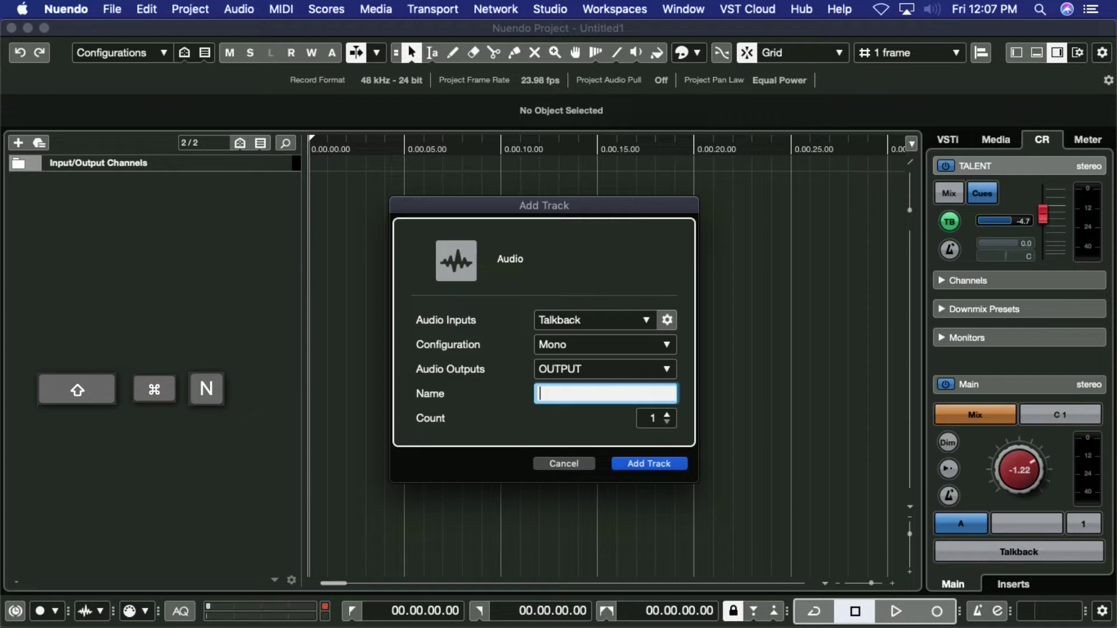
pyautogui.click(558, 320)
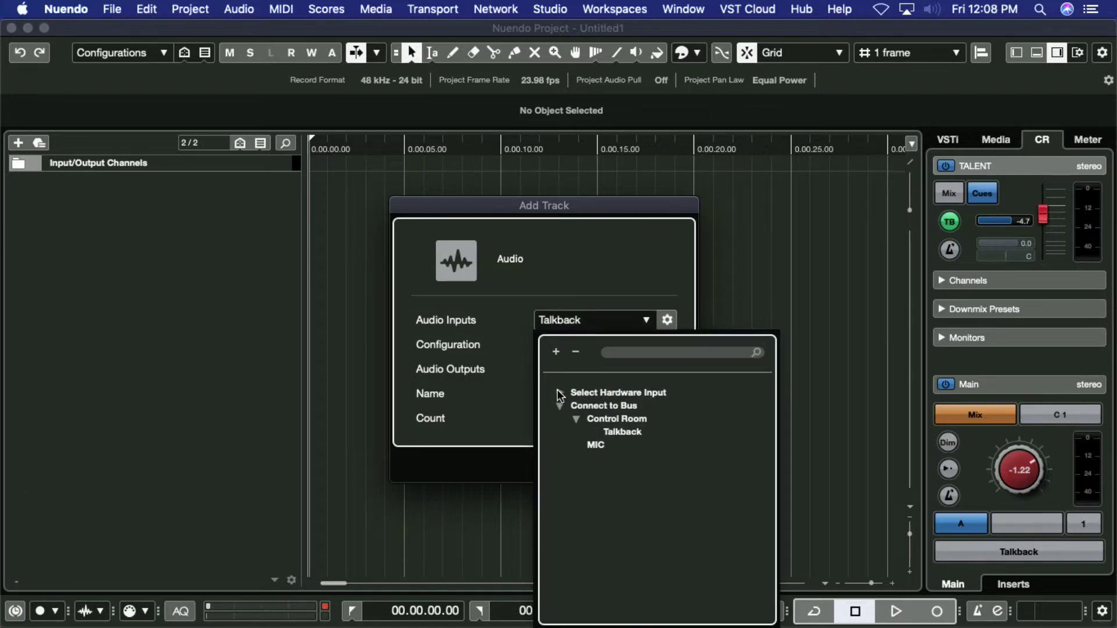
pyautogui.click(595, 446)
pyautogui.click(585, 395)
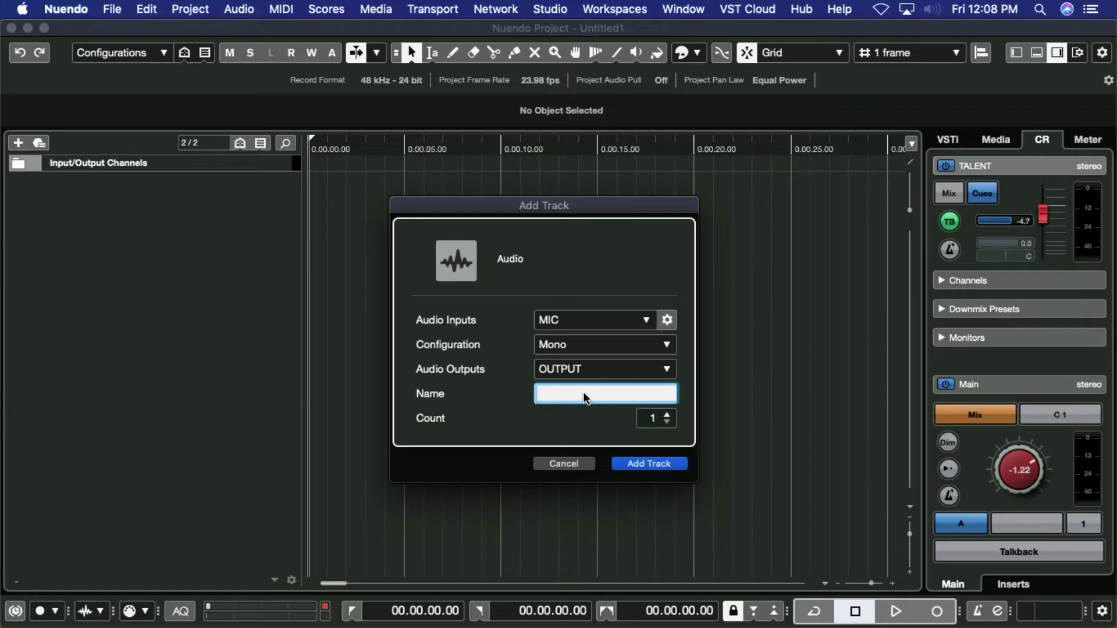
pyautogui.write('VO')
pyautogui.press('Return')
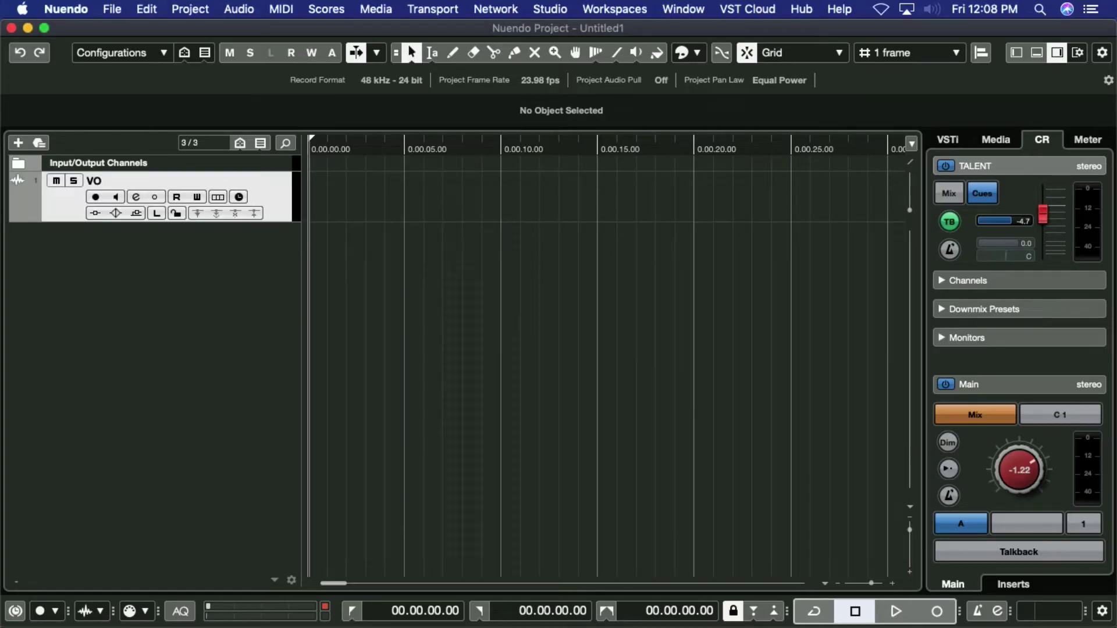
# - Enlarge the VO track with Ctrl+Up, colour it green, and show its Inspector
pyautogui.hotkey('ctrl', 'Up')
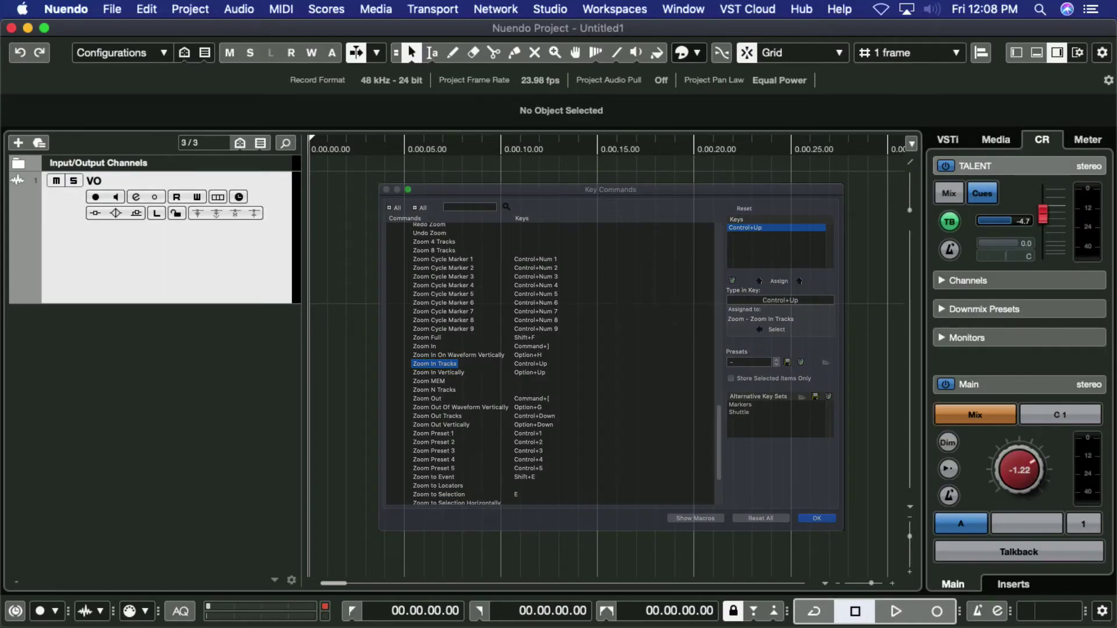
pyautogui.click(698, 53)
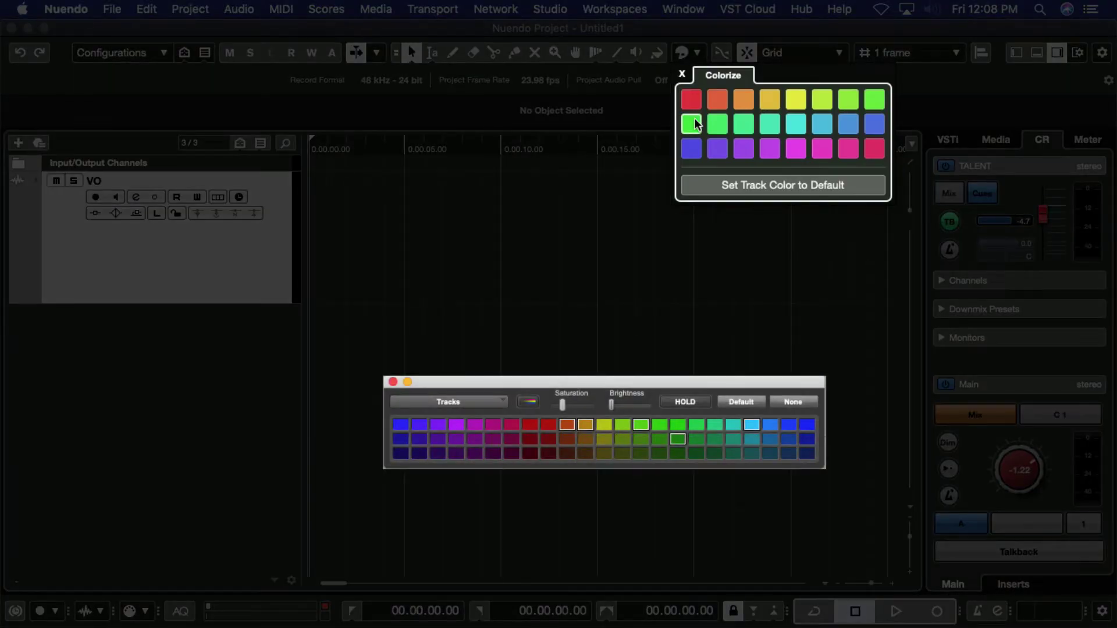
pyautogui.click(695, 118)
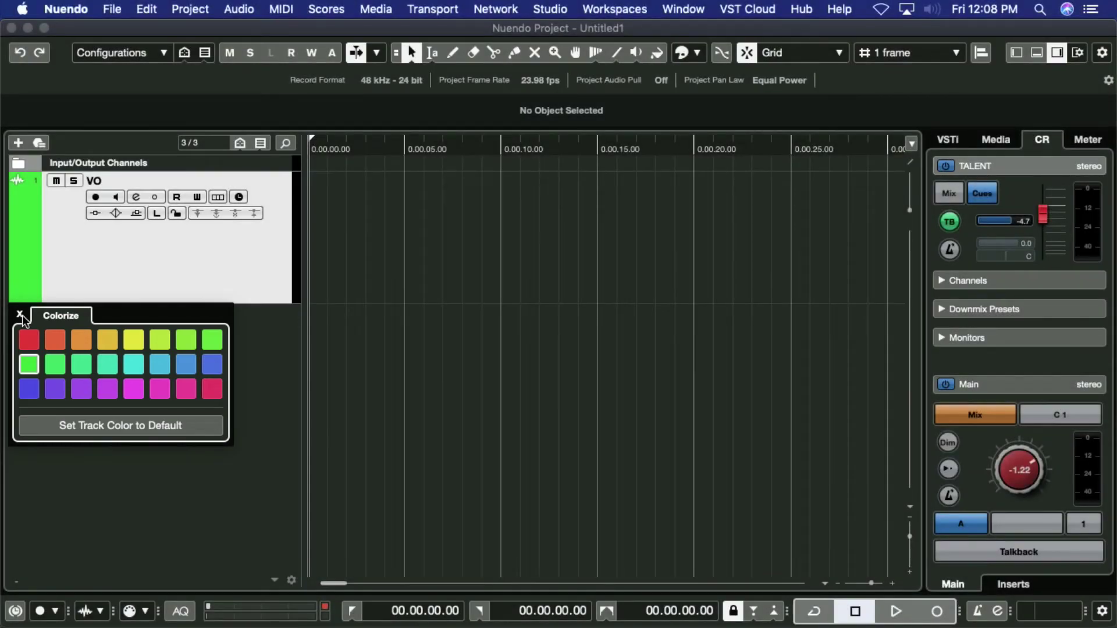
pyautogui.click(20, 315)
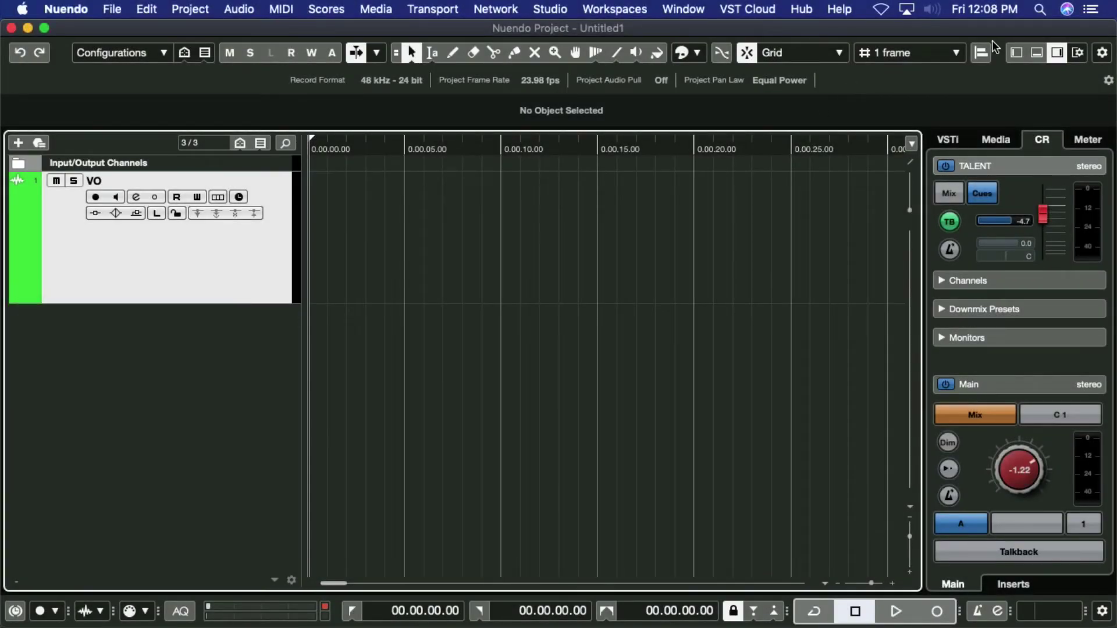
pyautogui.press('super+alt+l')
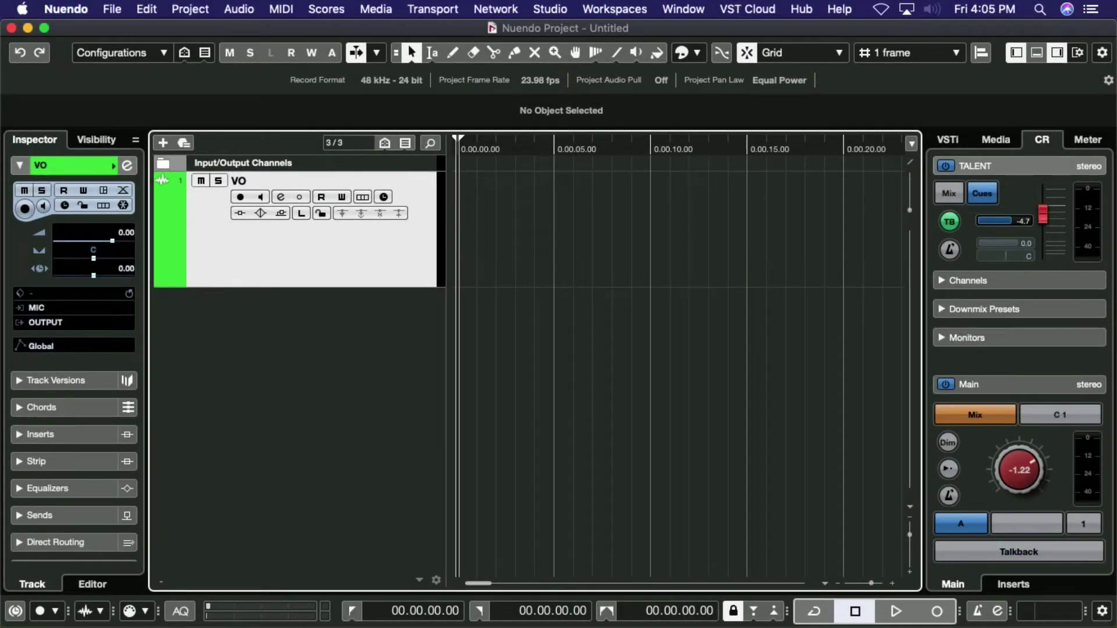
# - Open the MixConsole with F3 to show the MIC, VO and OUTPUT channel strips
pyautogui.press('F3')
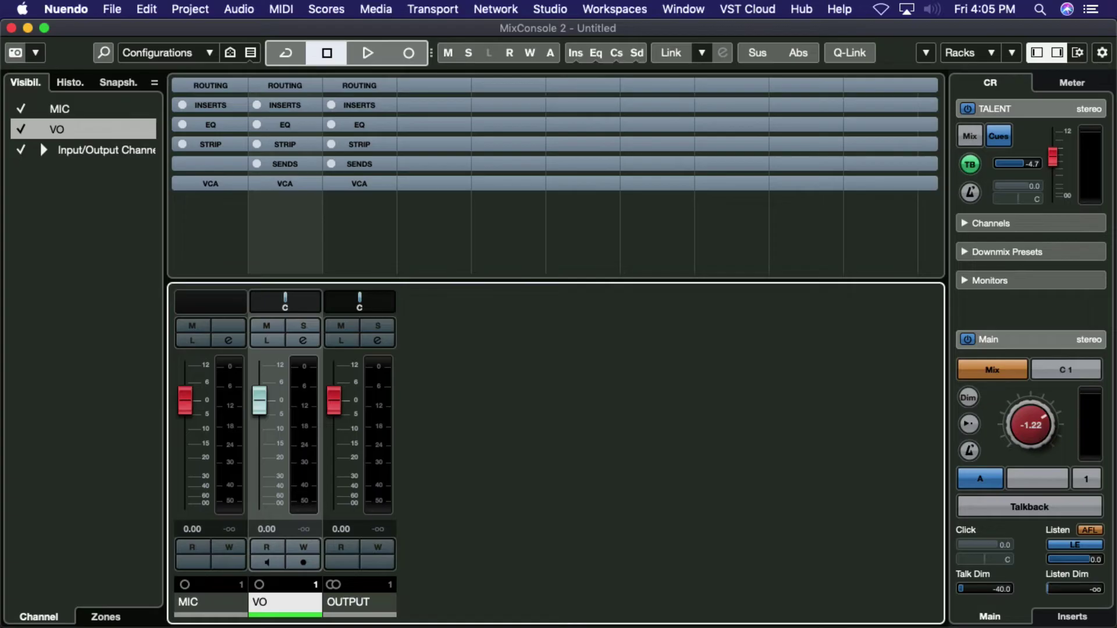
# - Add the Cue Sends rack to the mixer and enable VO's TALENT cue send at 0.00
pyautogui.click(964, 57)
pyautogui.click(962, 244)
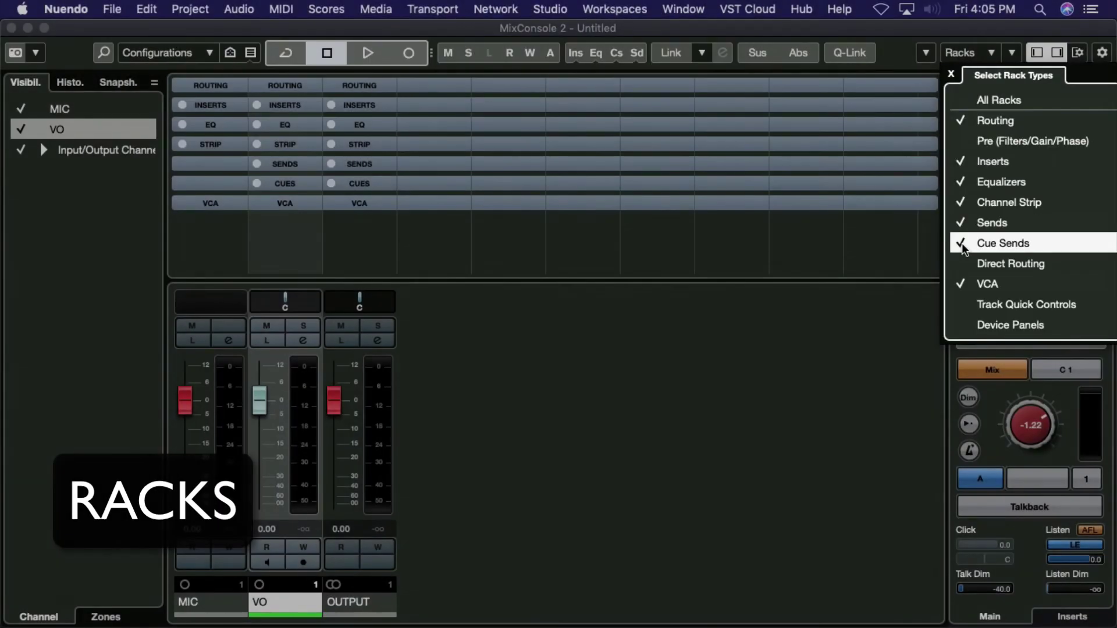
pyautogui.click(292, 183)
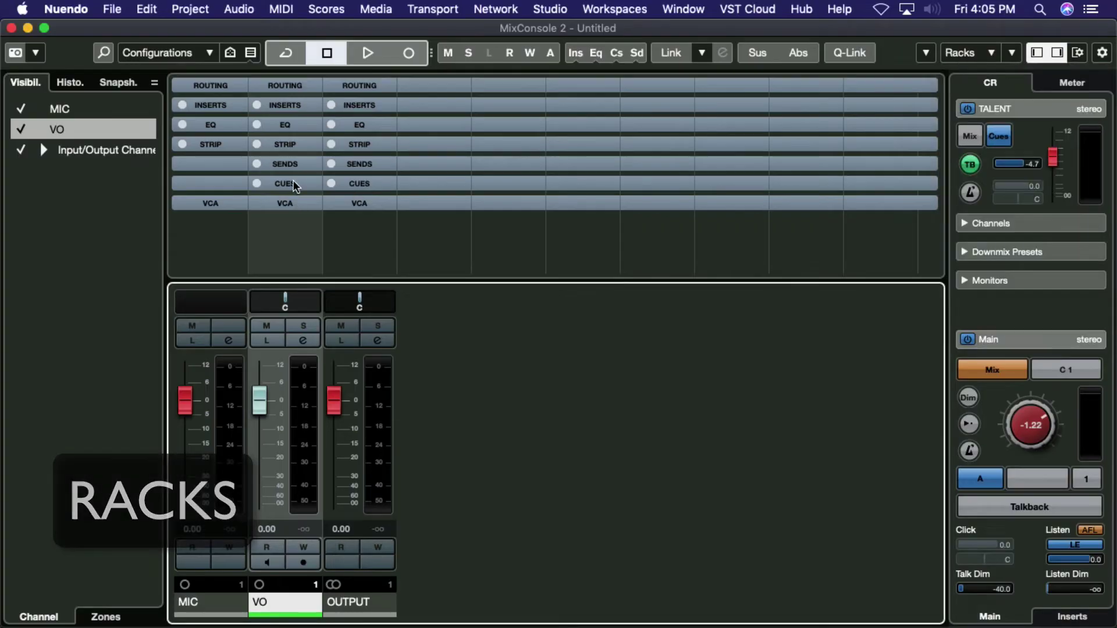
pyautogui.click(292, 184)
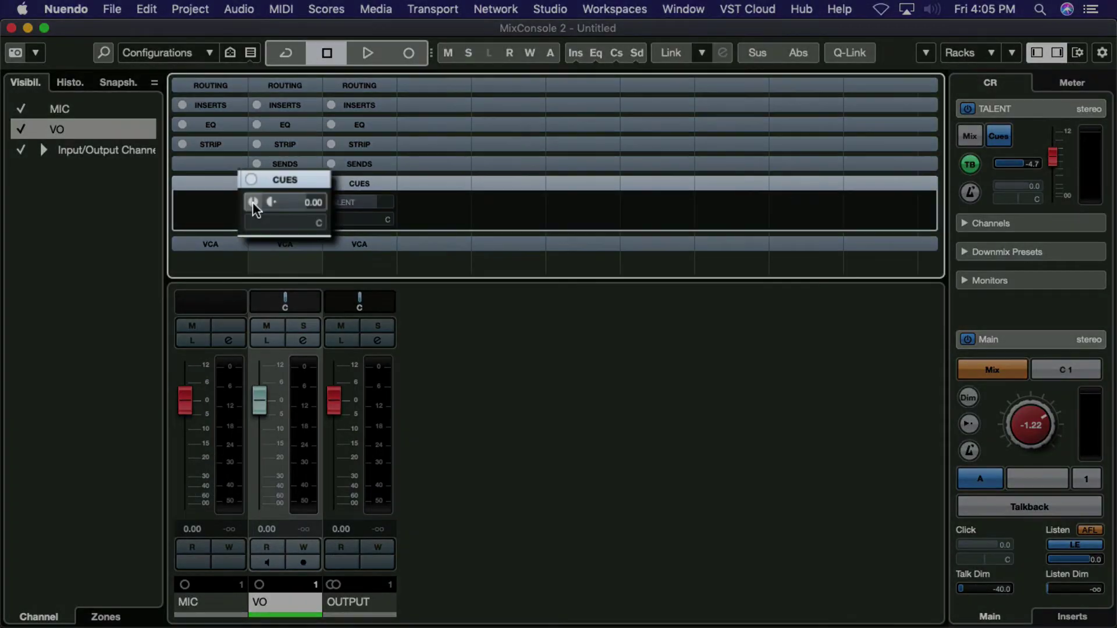
pyautogui.click(252, 202)
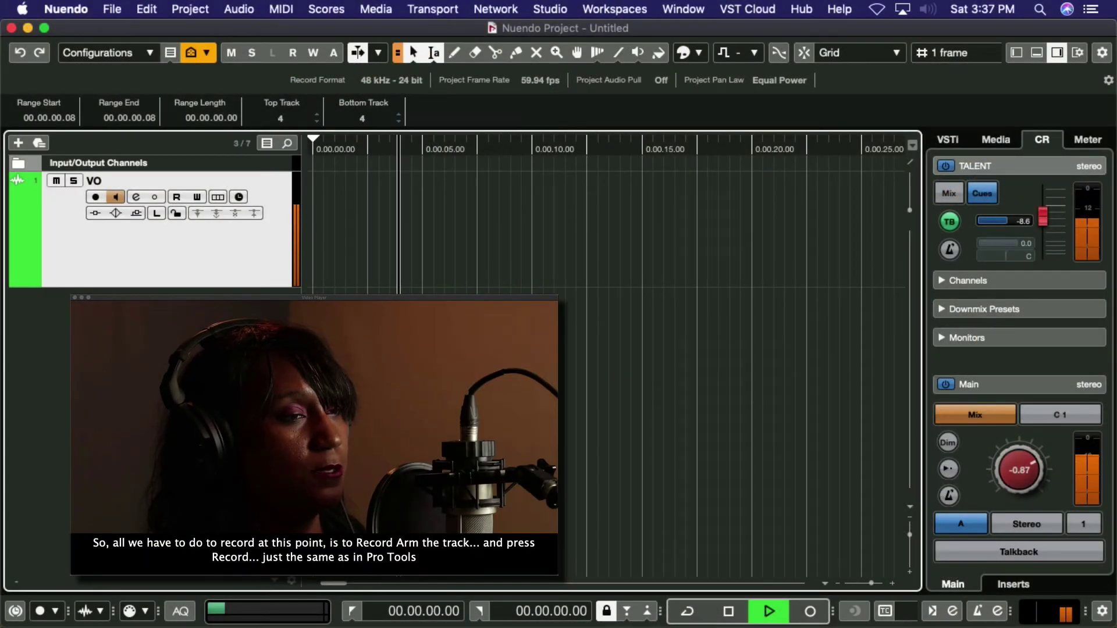
# - Arm the VO track, record a take, and turn on Talkback to speak to the talent
pyautogui.click(96, 197)
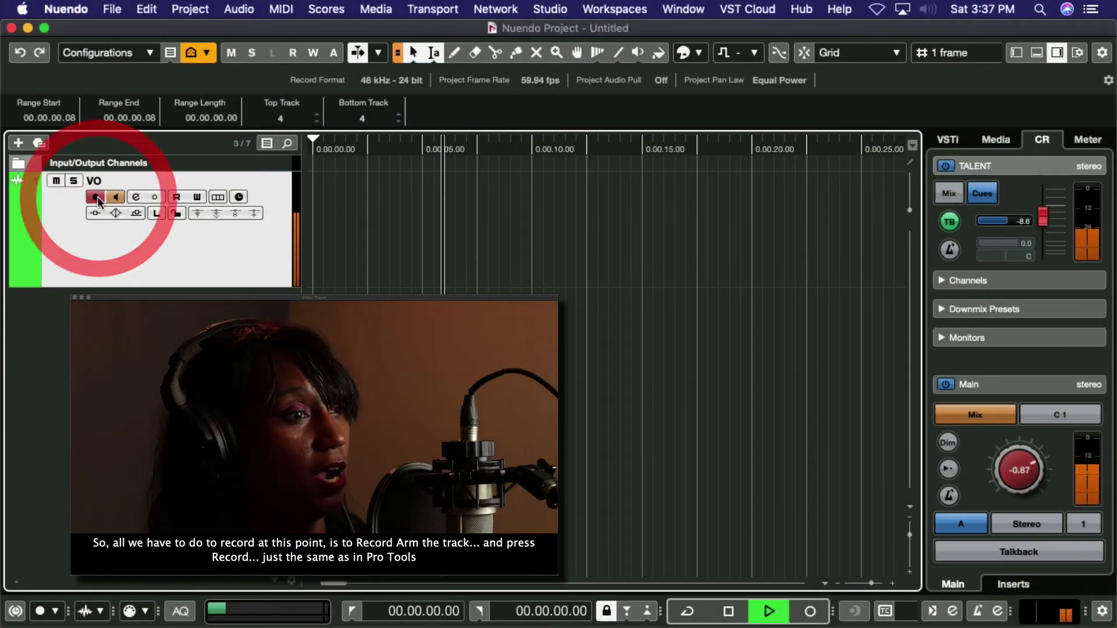
pyautogui.press('KP_Multiply')
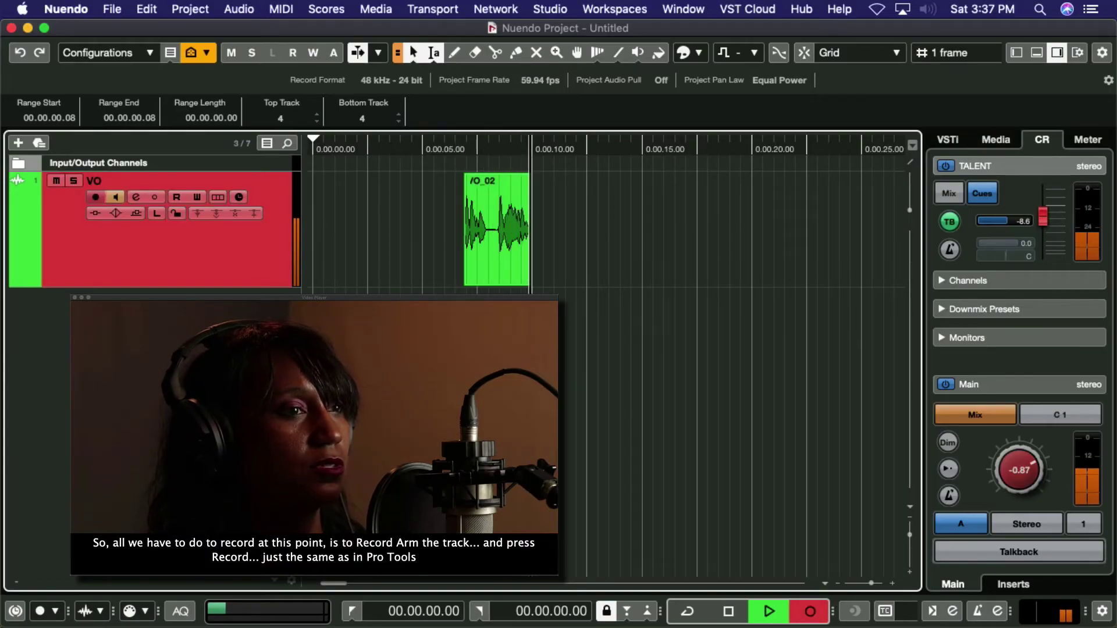
pyautogui.click(1018, 552)
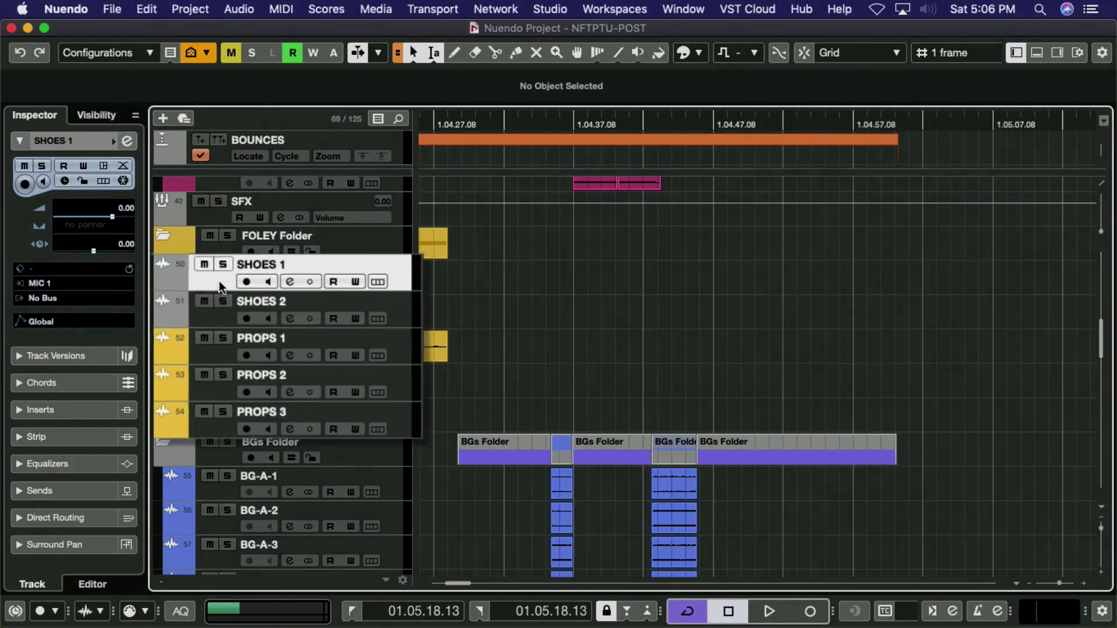
# - Select SHOES 1 through PROPS 3 and choose Add Track > Group Channel to Selected Channels
pyautogui.press('Down')
pyautogui.press('Down')
pyautogui.press('Down')
pyautogui.press('Up')
pyautogui.press('Up')
pyautogui.press('Up')
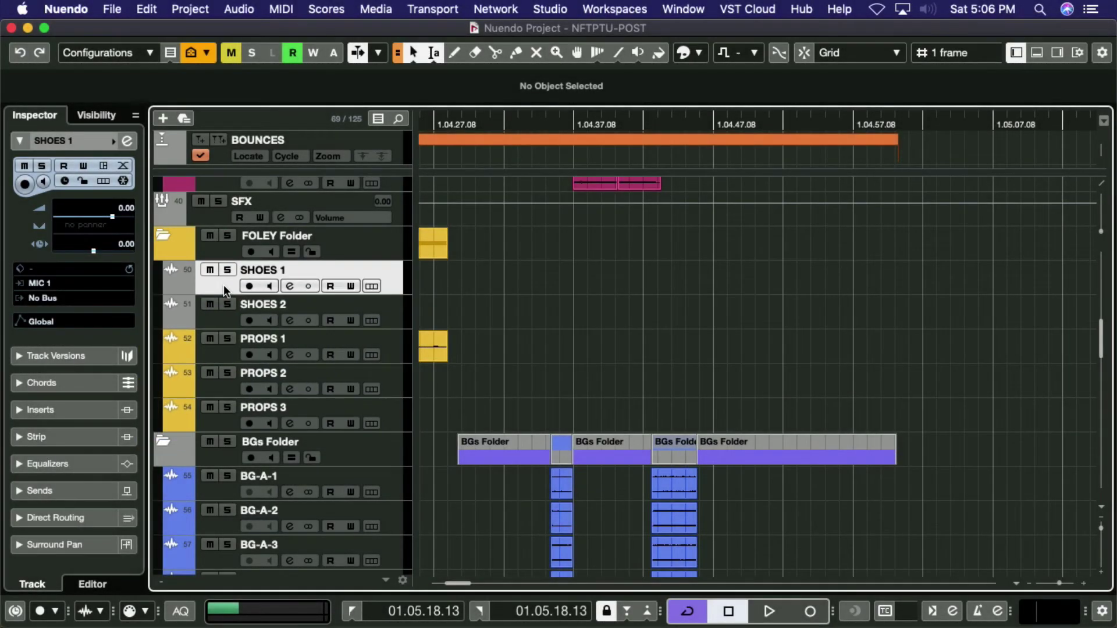
pyautogui.keyDown('shift'); pyautogui.click(225, 421); pyautogui.keyUp('shift')
pyautogui.rightClick(226, 421)
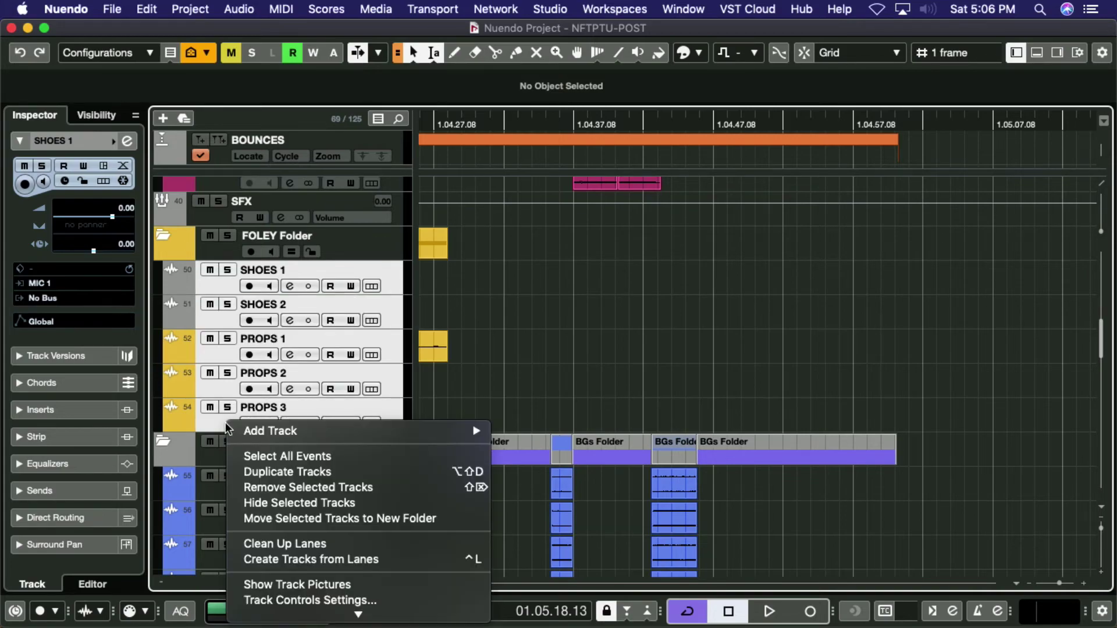
pyautogui.moveTo(224, 434)
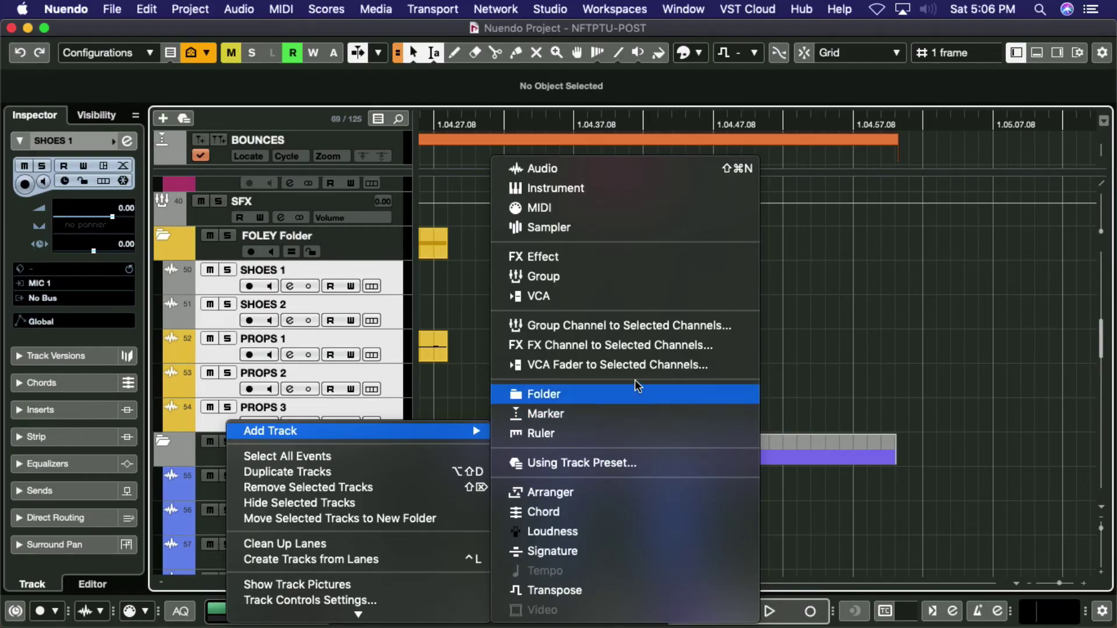
pyautogui.click(636, 326)
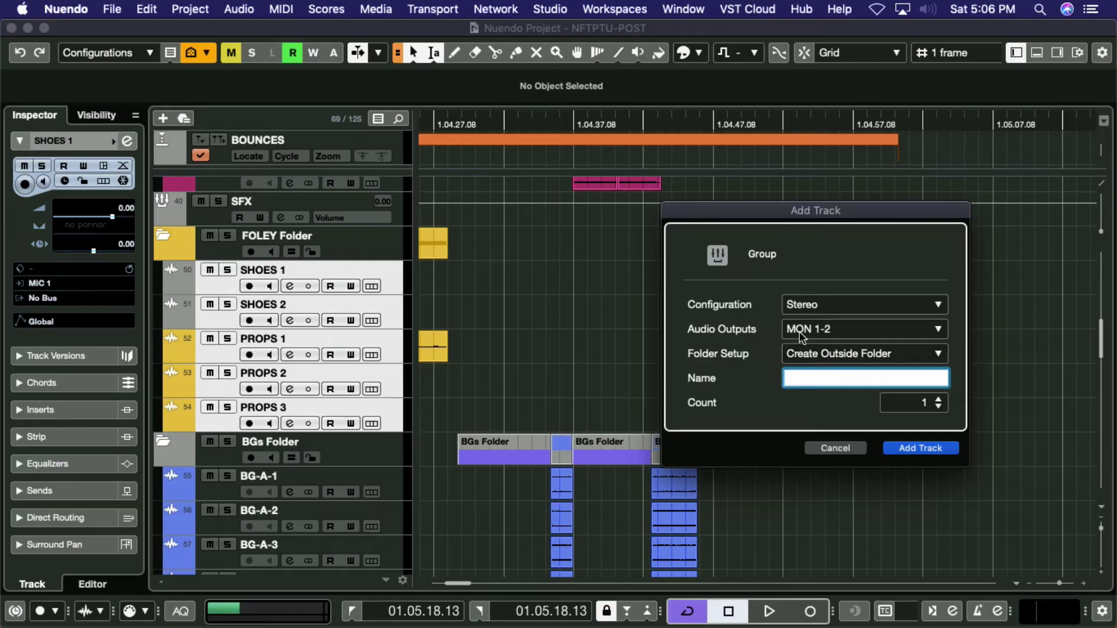
# - Create the stereo FOLEY SUB group outside the Foley folder, output to MON 1-2
pyautogui.click(800, 304)
pyautogui.click(801, 304)
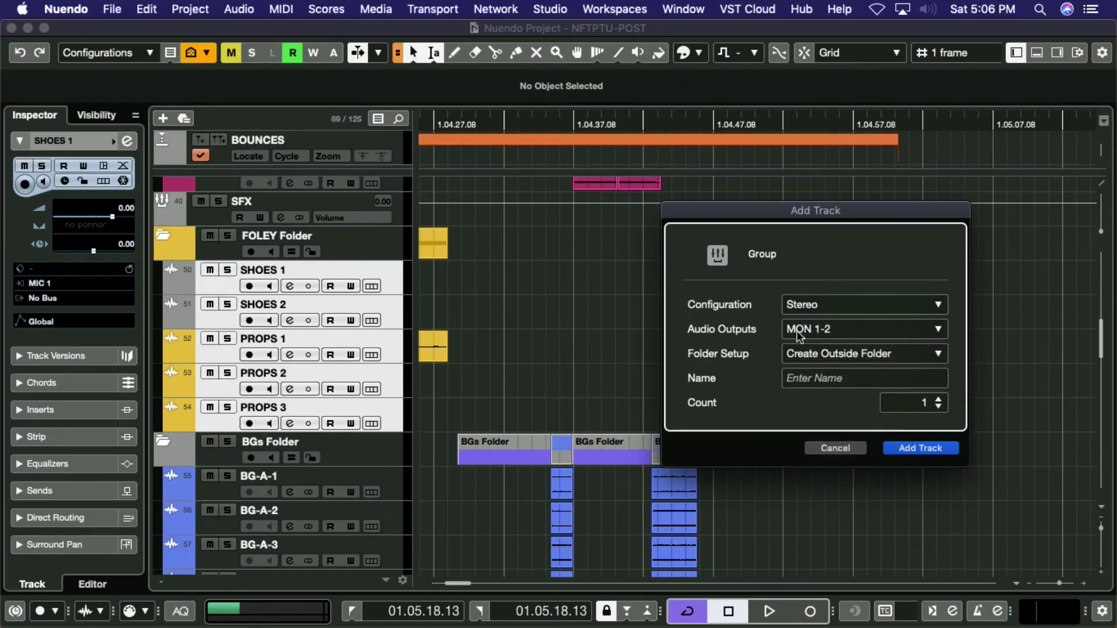
pyautogui.click(804, 353)
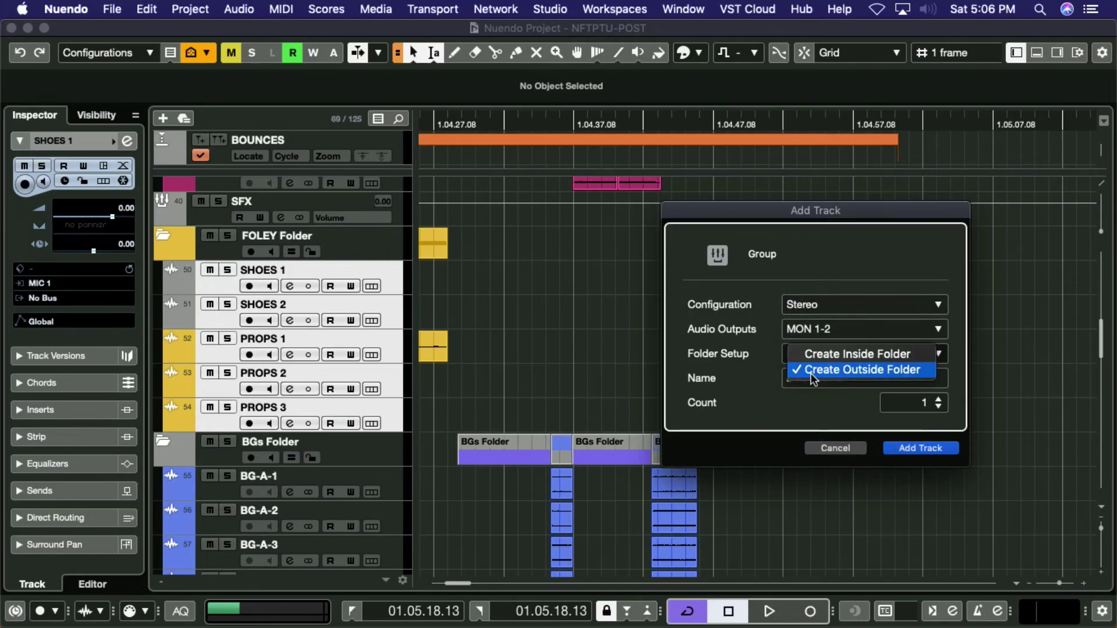
pyautogui.click(809, 369)
pyautogui.click(808, 378)
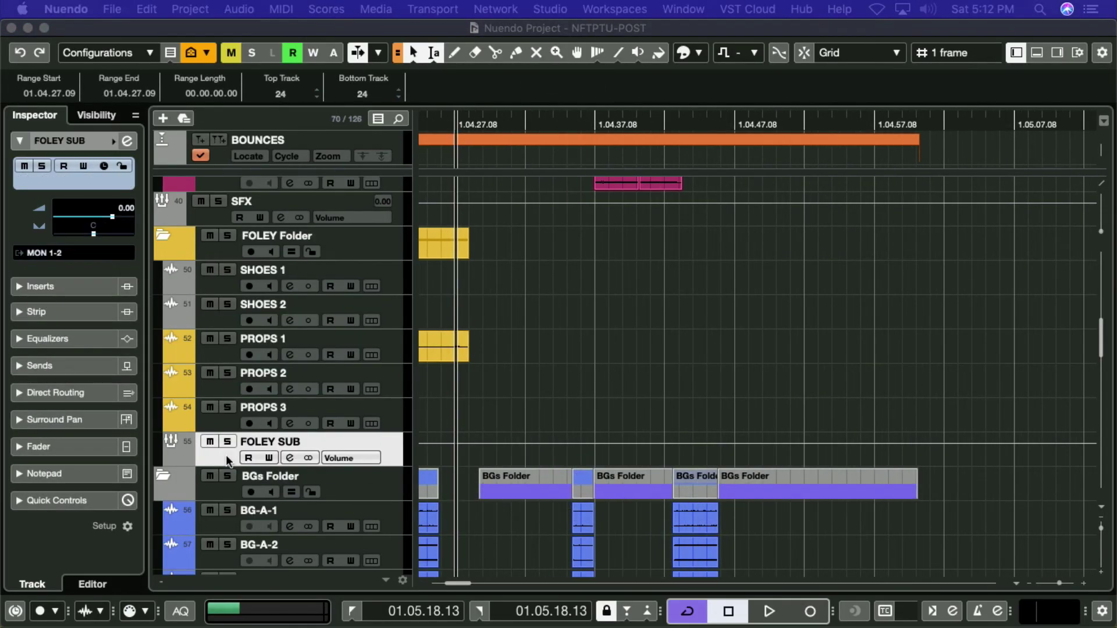
# - Adjust the FOLEY SUB channel level, then browse its insert plug-ins without adding one
pyautogui.click(115, 439)
pyautogui.moveTo(46, 365)
pyautogui.mouseDown()
pyautogui.moveTo(48, 440)
pyautogui.moveTo(51, 352)
pyautogui.mouseUp()
pyautogui.click(68, 236)
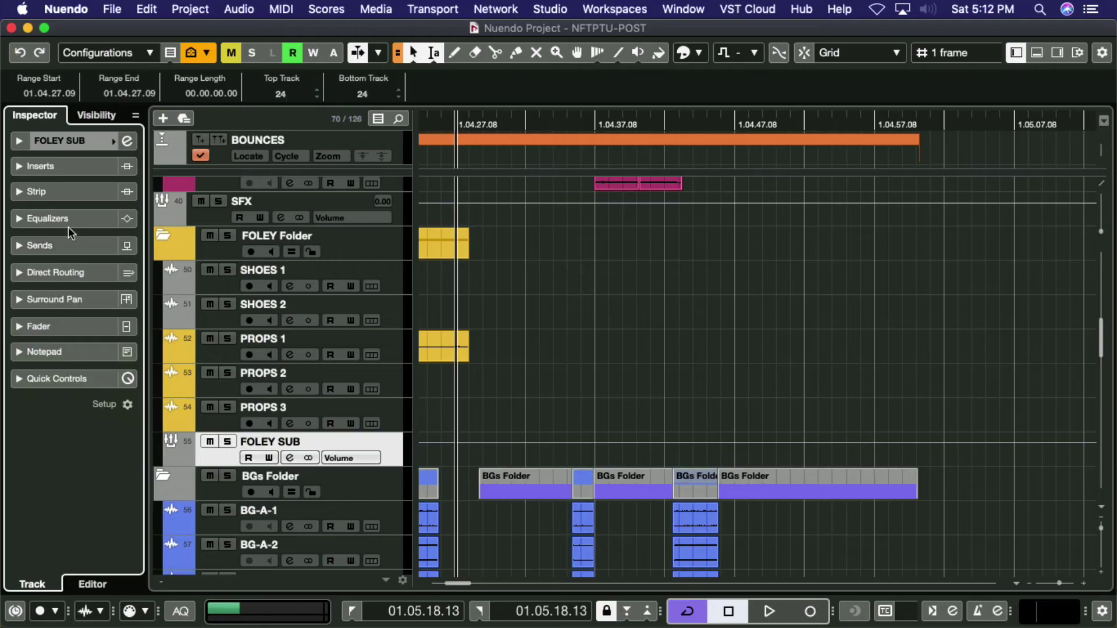
pyautogui.click(65, 166)
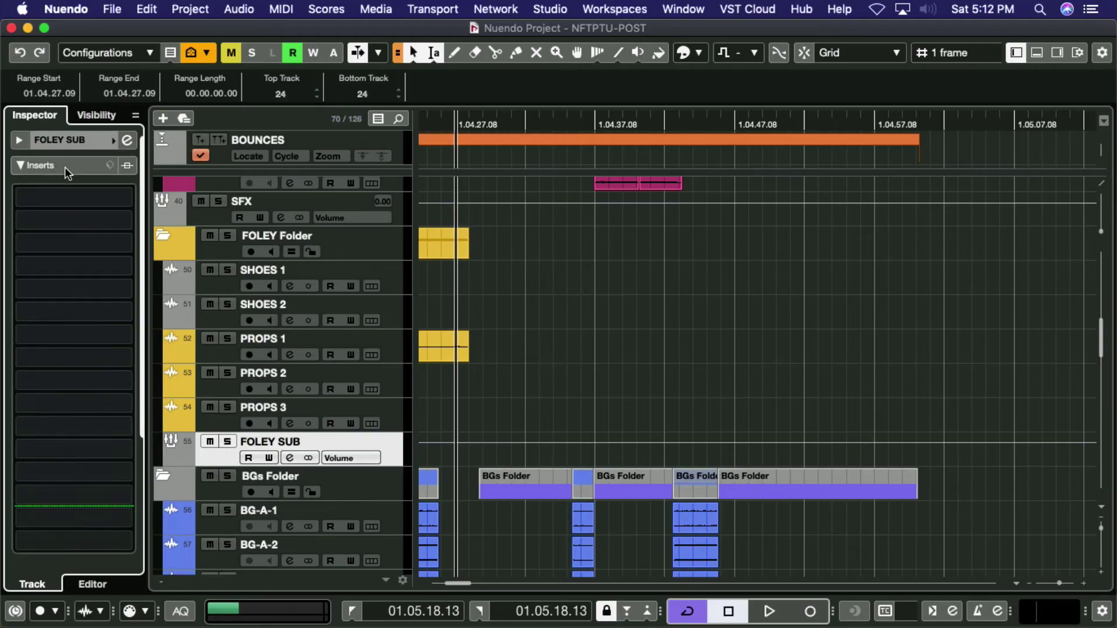
pyautogui.click(77, 207)
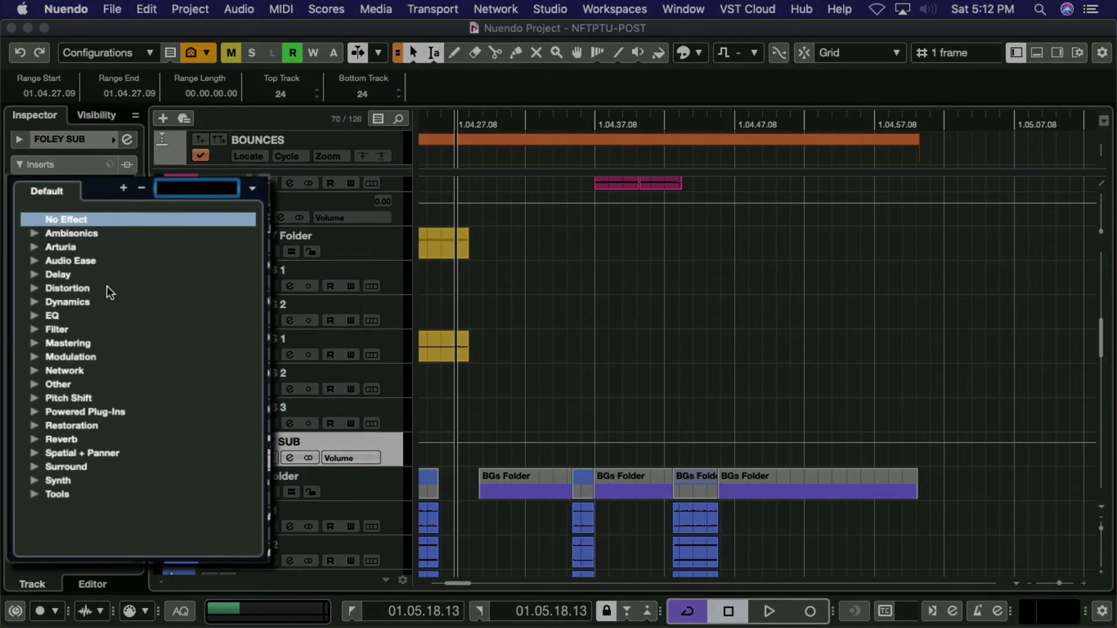
pyautogui.click(94, 166)
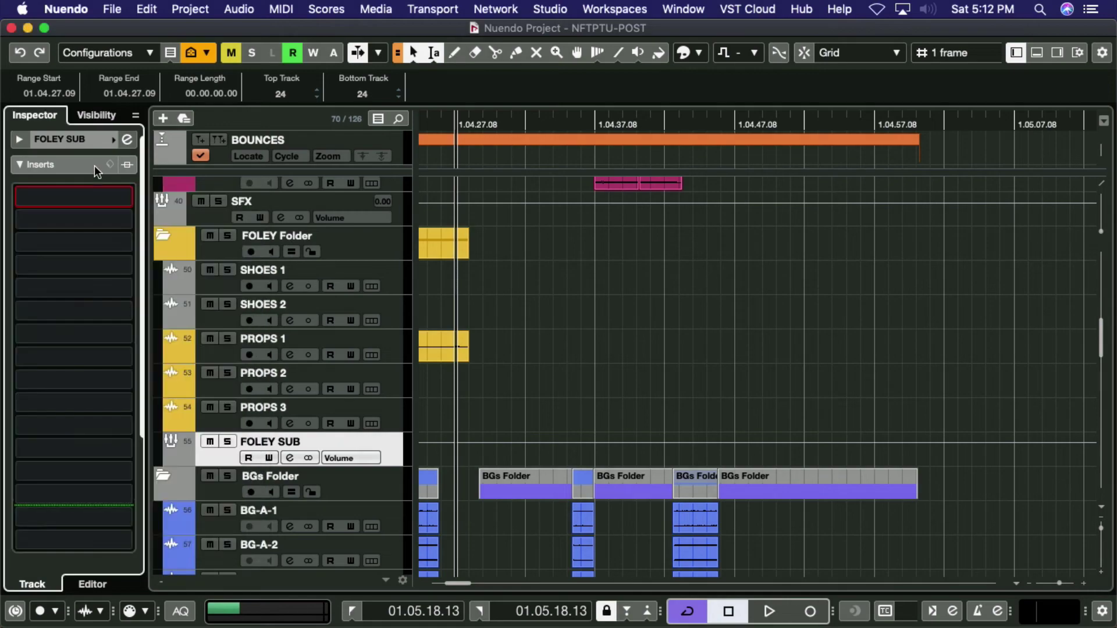
# - Add a stereo effect track 'FOLEY VERB' with REVerence on MON 1-2, then close the plug-in window
pyautogui.click(91, 143)
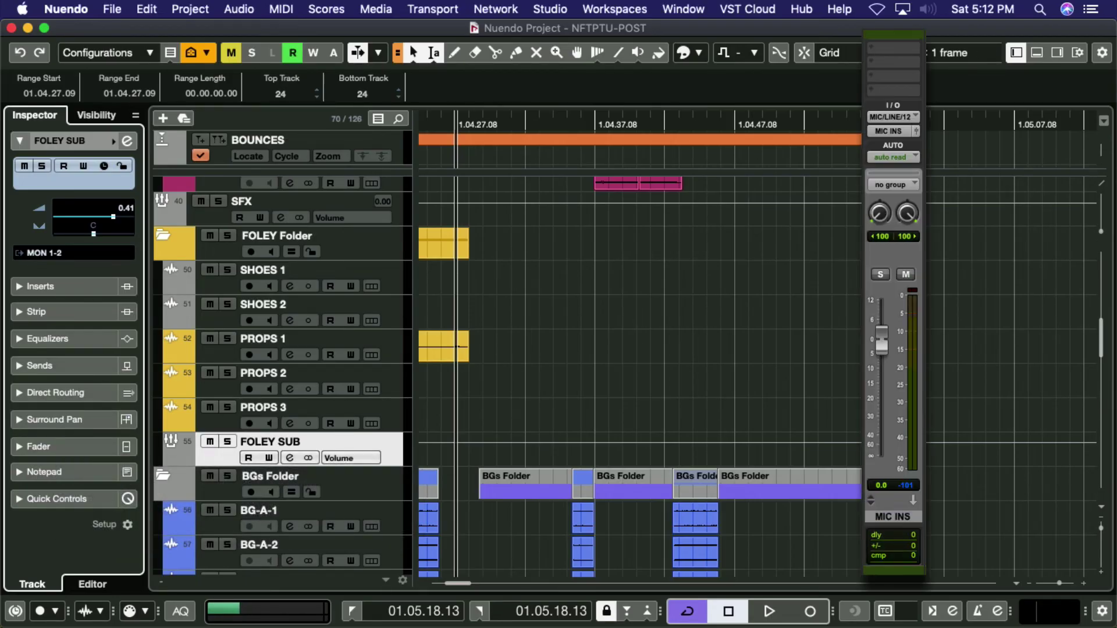
pyautogui.click(163, 118)
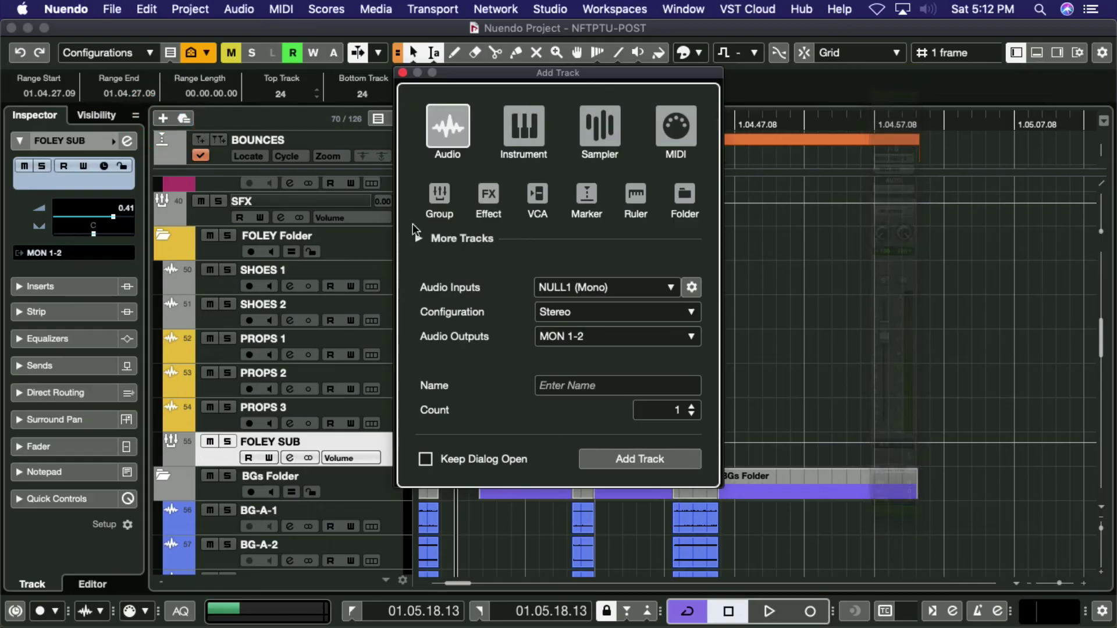
pyautogui.click(490, 195)
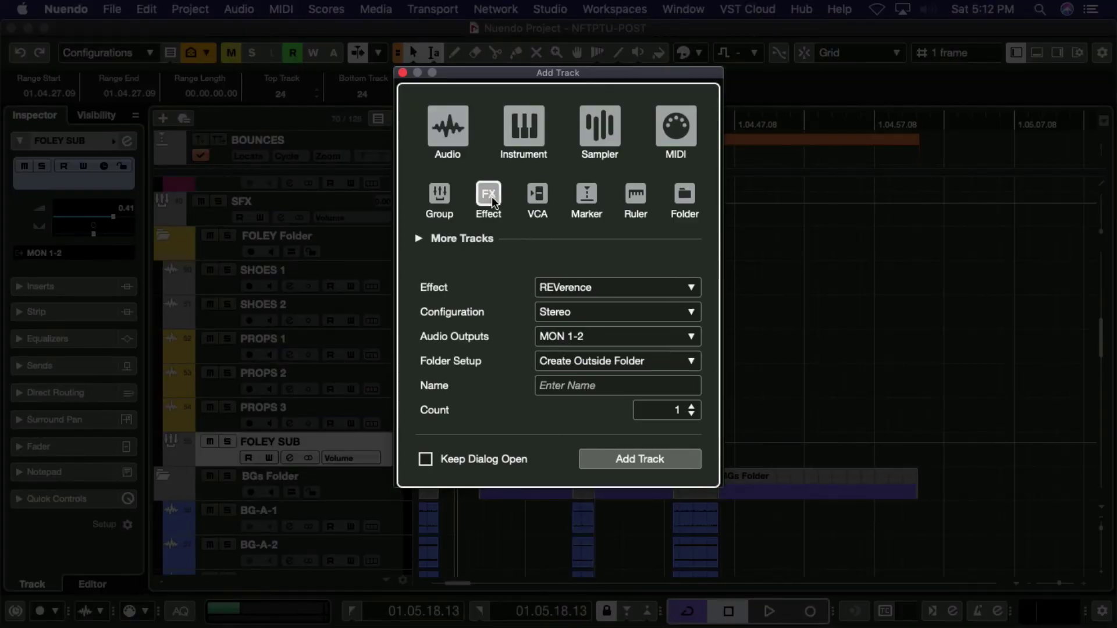
pyautogui.click(570, 287)
pyautogui.click(570, 290)
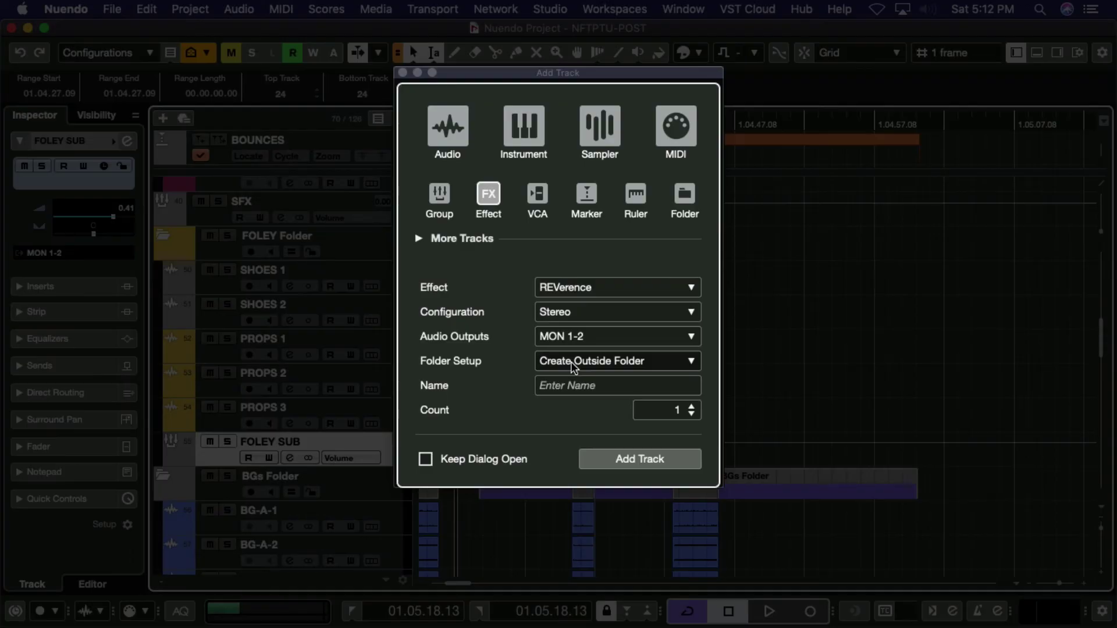
pyautogui.click(572, 386)
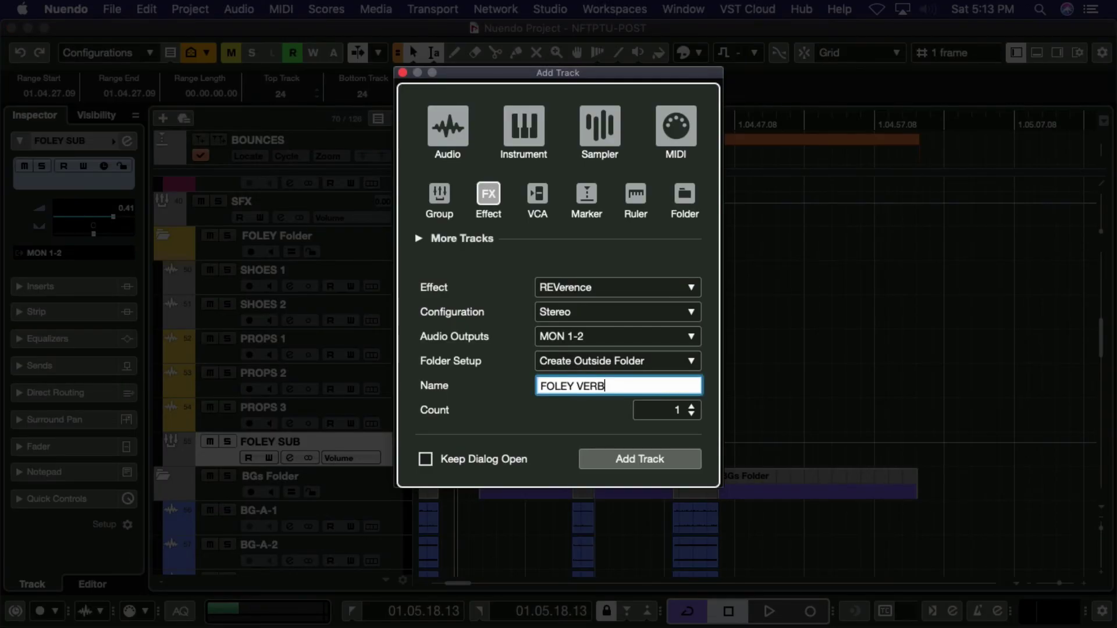
pyautogui.write('FOLEY VERB')
pyautogui.press('Return')
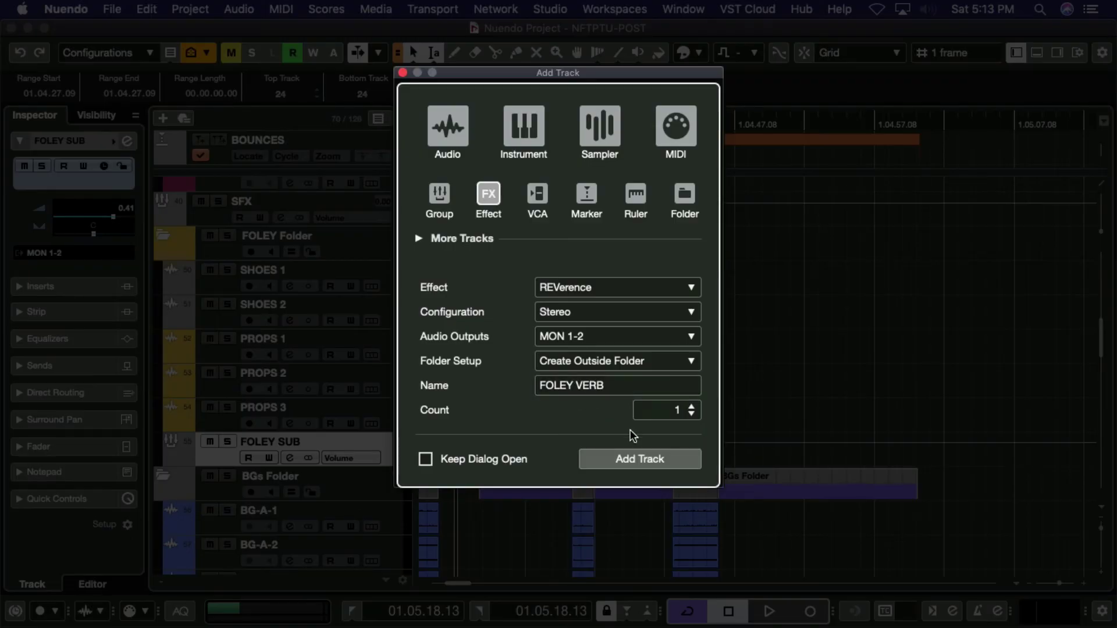
pyautogui.click(639, 459)
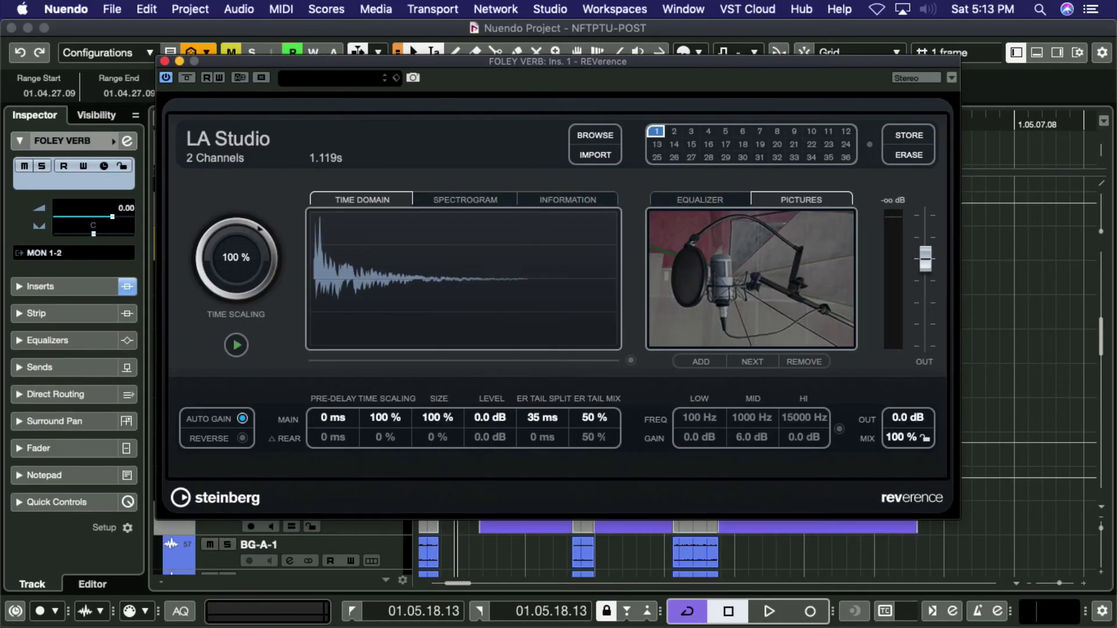
pyautogui.click(164, 61)
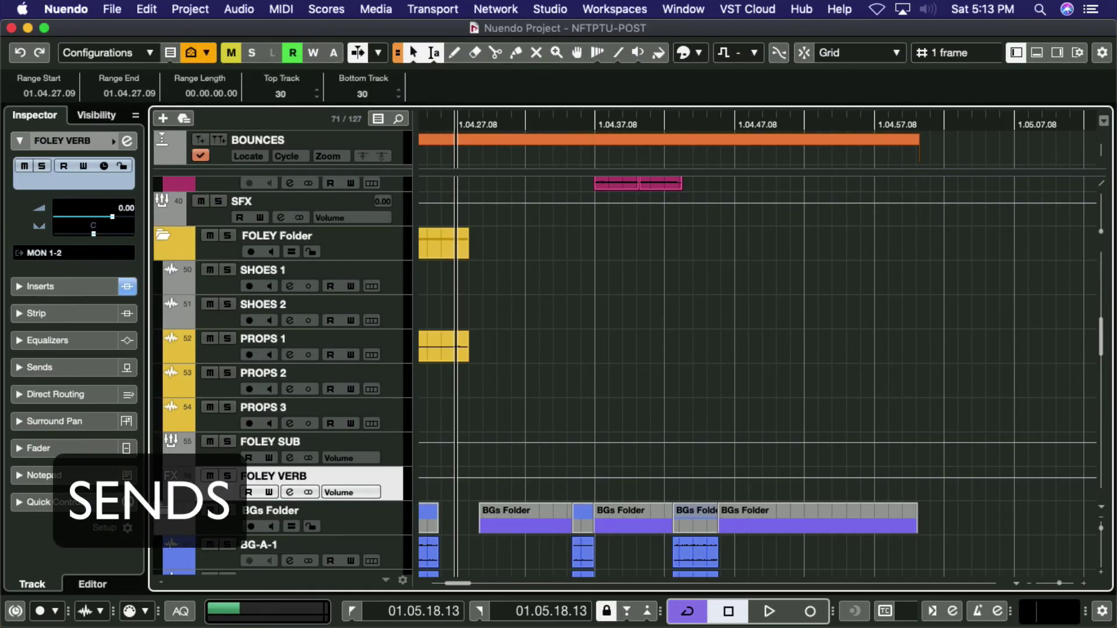
# - Select SHOES 1 and view its send destinations, leaving them unassigned
pyautogui.click(326, 273)
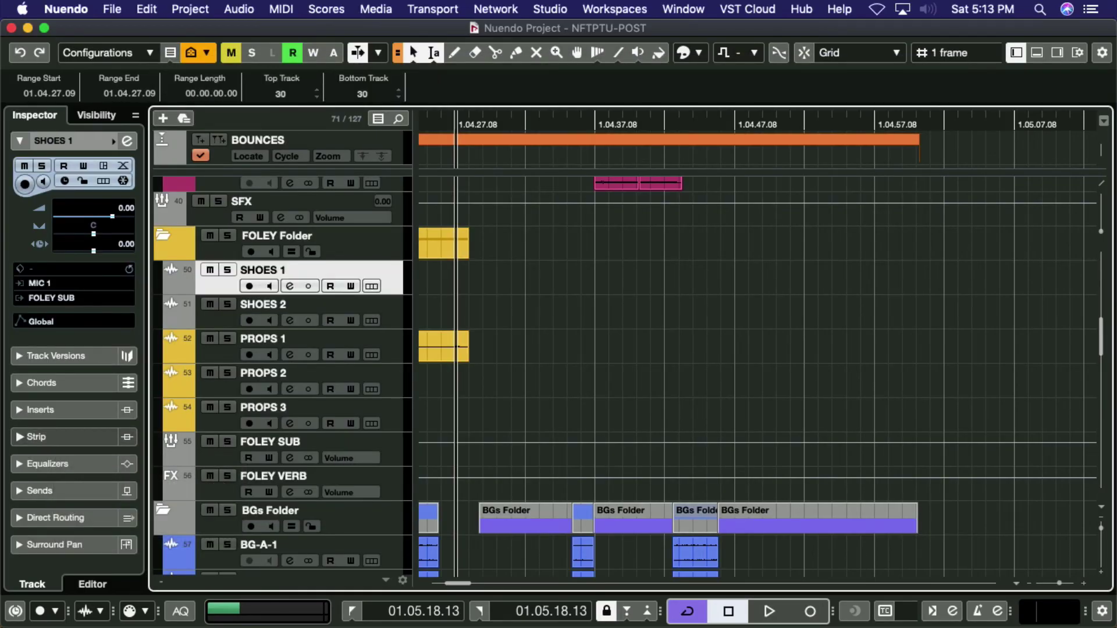
pyautogui.click(94, 494)
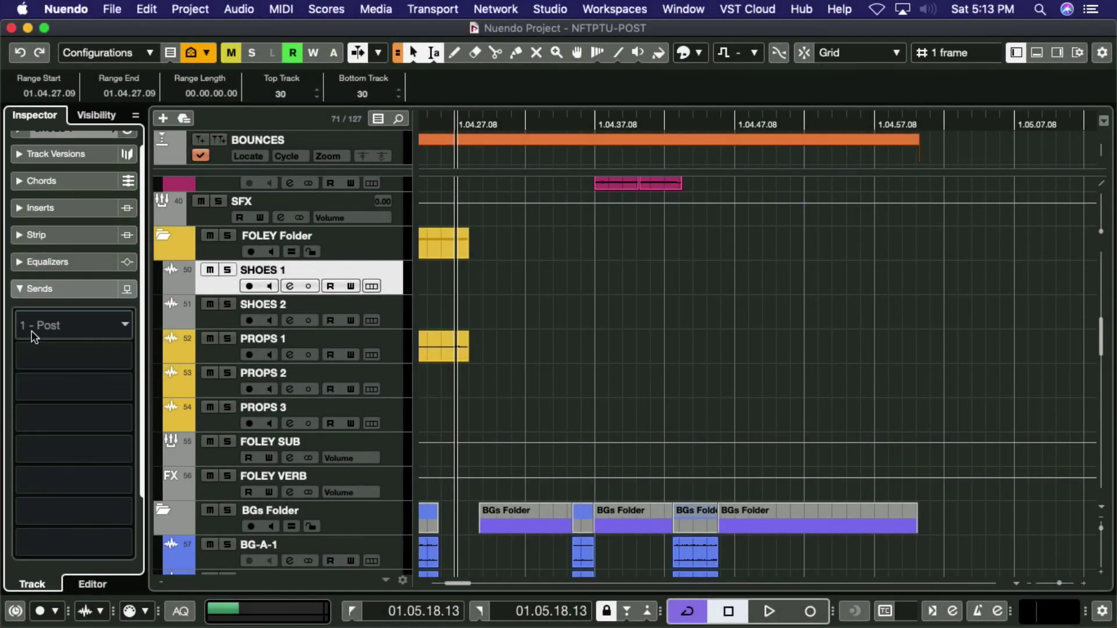
pyautogui.click(66, 324)
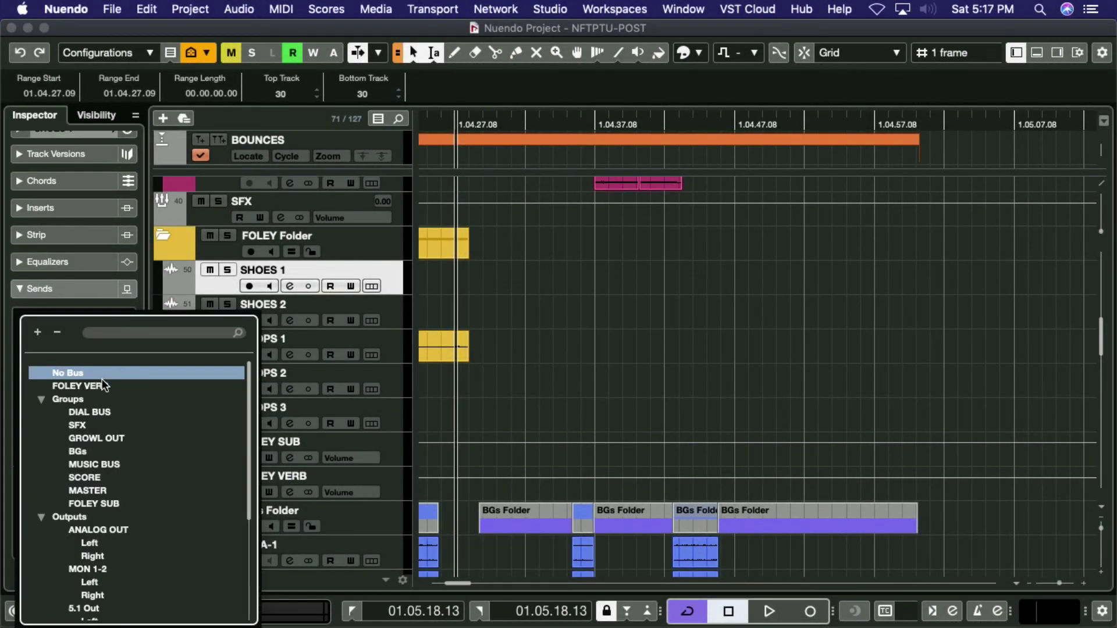
pyautogui.press('Escape')
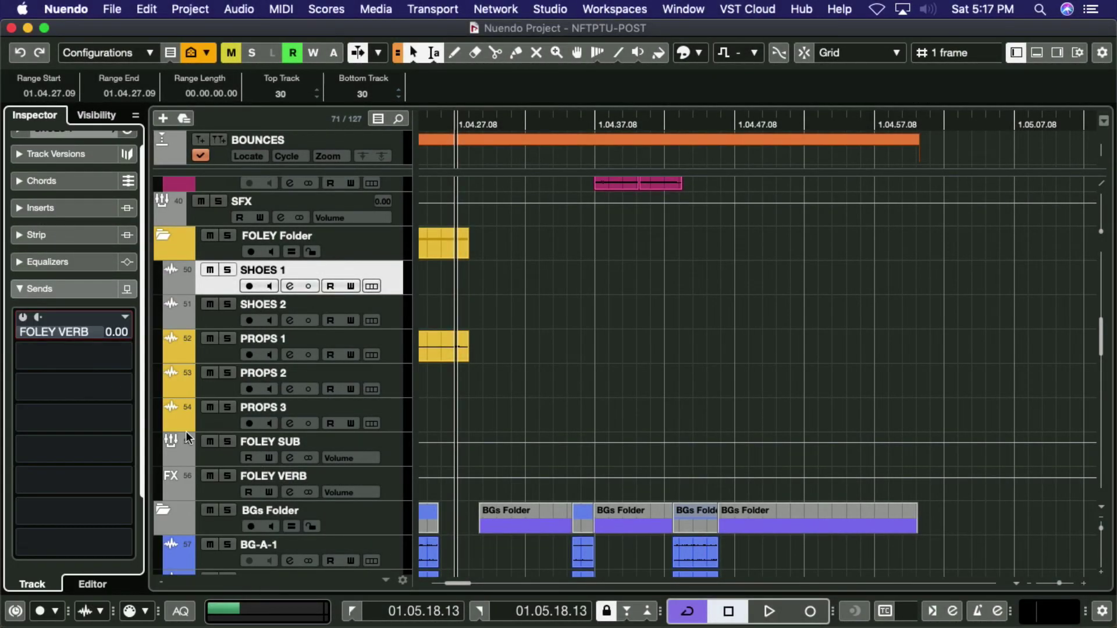
# - On FOLEY SUB, route send 1 to FOLEY VERB, enable it, and set its level to -0.76
pyautogui.click(214, 463)
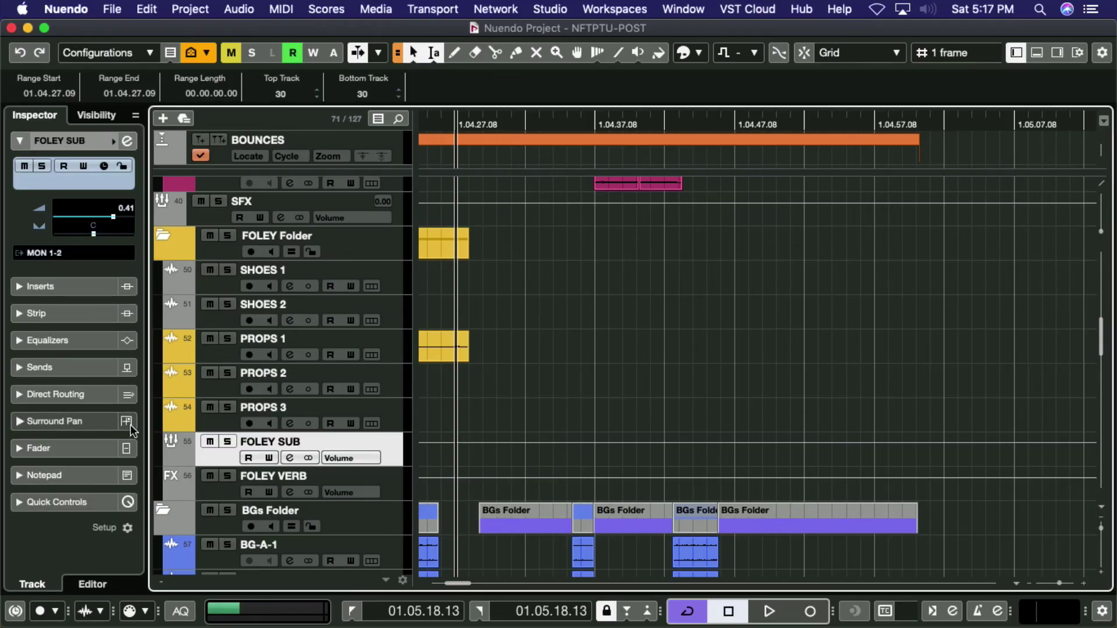
pyautogui.click(100, 368)
pyautogui.click(124, 281)
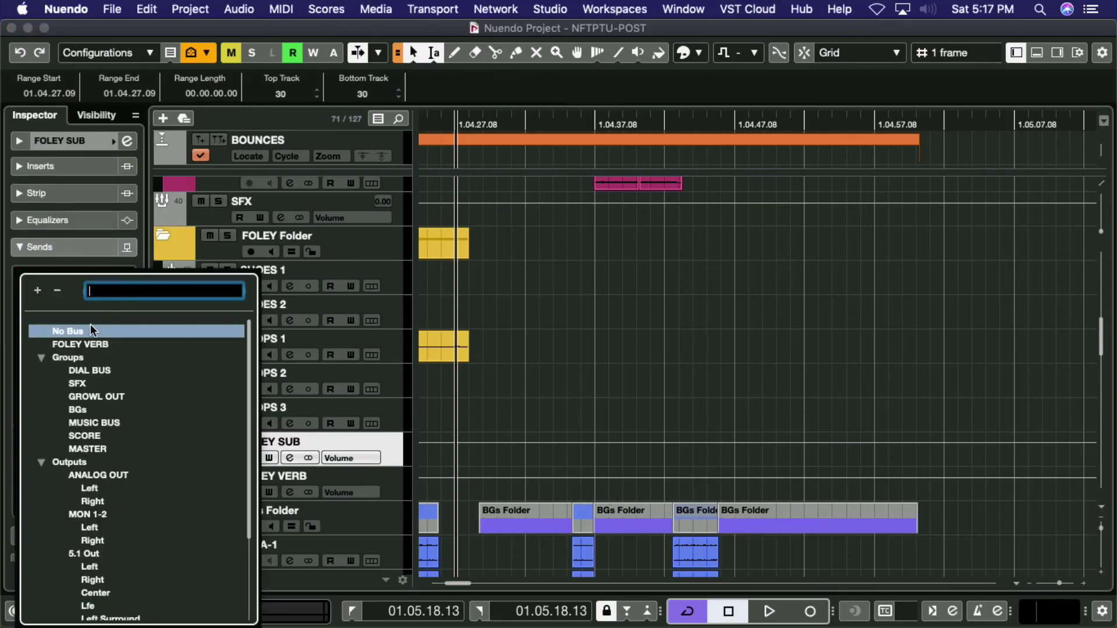
pyautogui.click(82, 342)
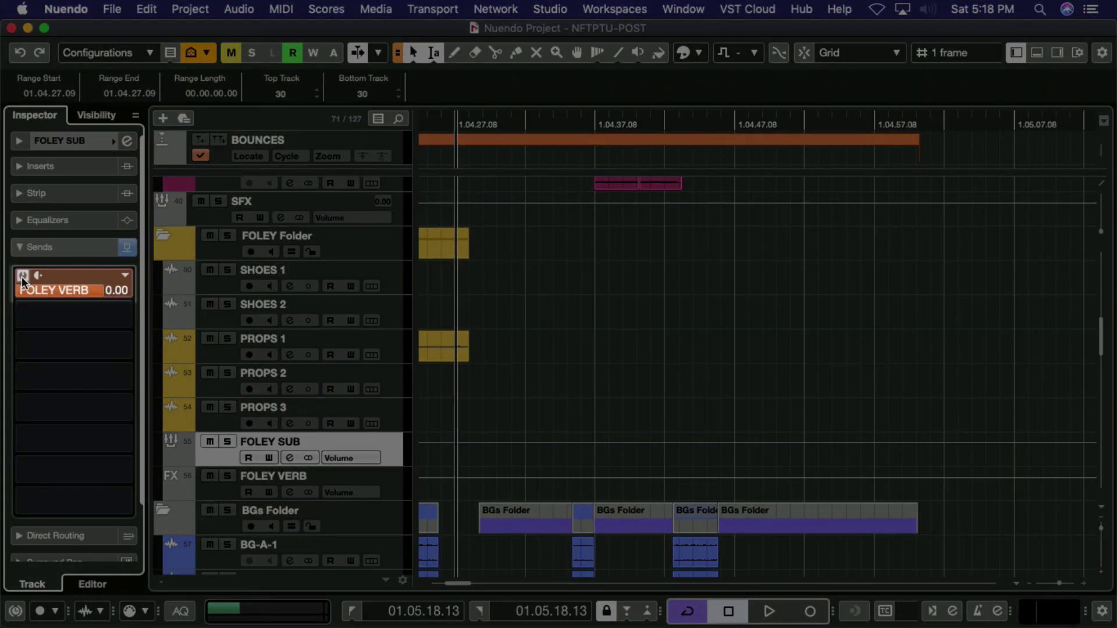
pyautogui.click(22, 277)
pyautogui.click(22, 277)
pyautogui.moveTo(61, 291)
pyautogui.mouseDown()
pyautogui.moveTo(42, 295)
pyautogui.moveTo(75, 291)
pyautogui.moveTo(61, 291)
pyautogui.mouseUp()
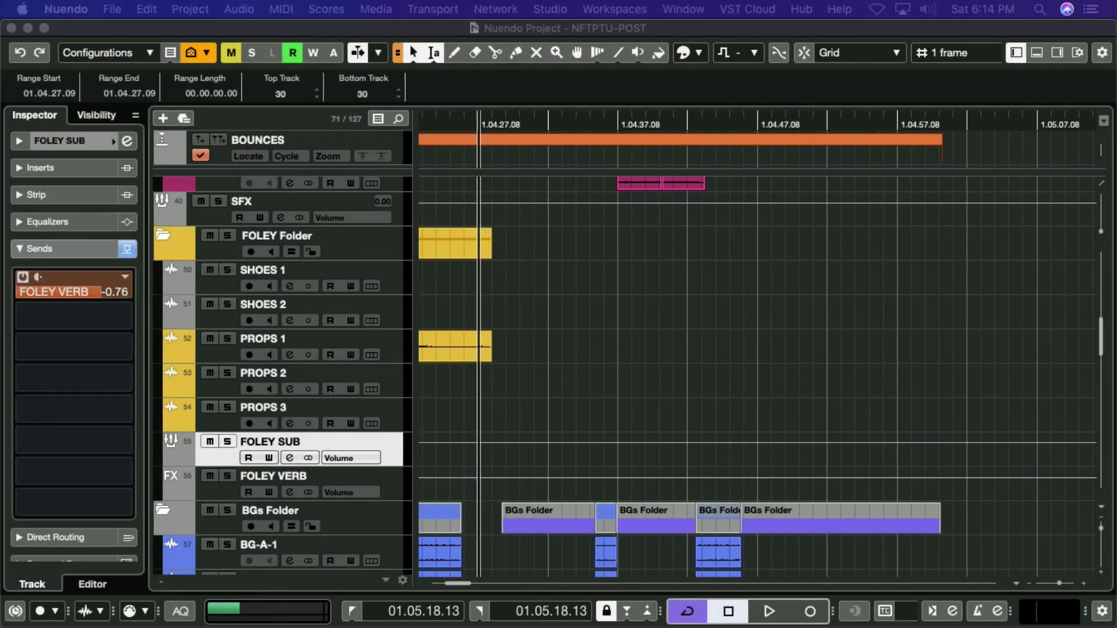
# - Select the FOLEY VERB track and use Save Track Preset to store it as 'FOLEY VERB'
pyautogui.rightClick(834, 173)
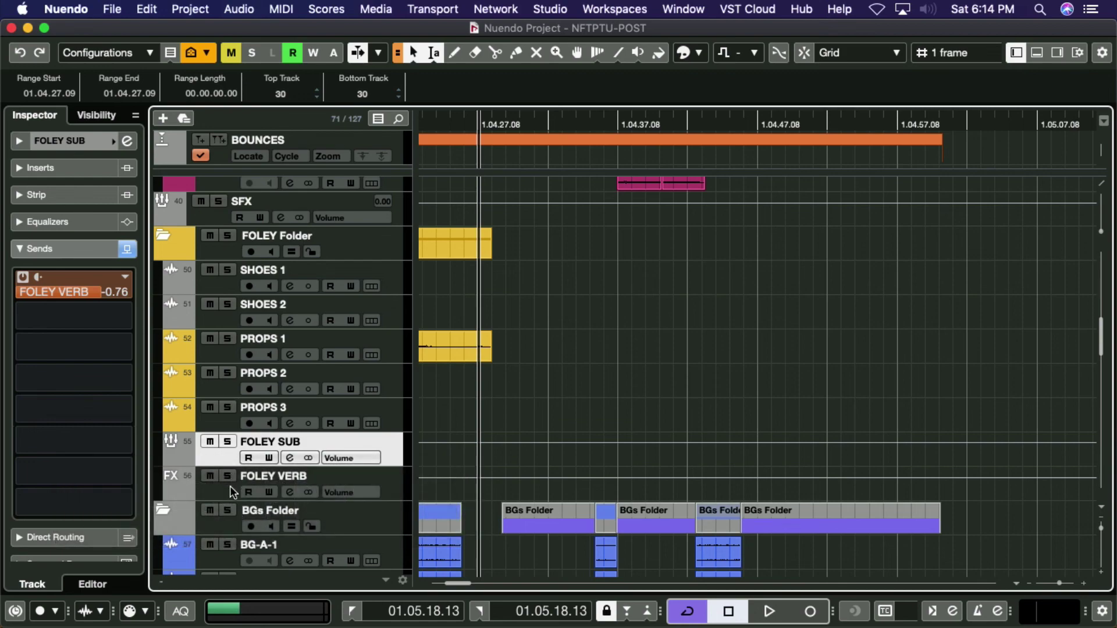
pyautogui.click(229, 495)
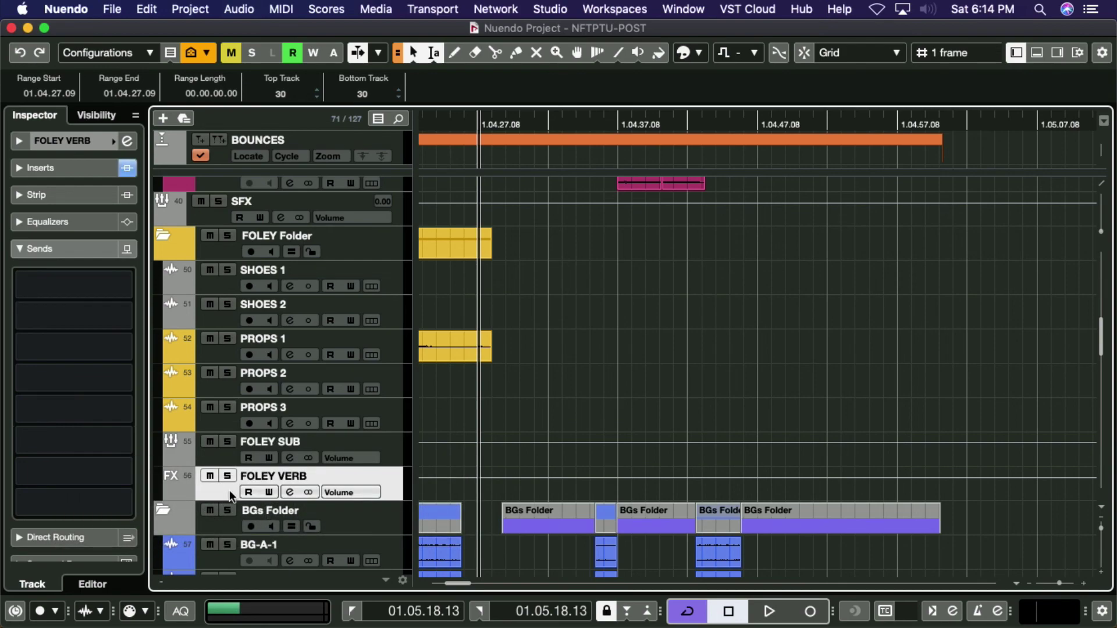
pyautogui.rightClick(229, 494)
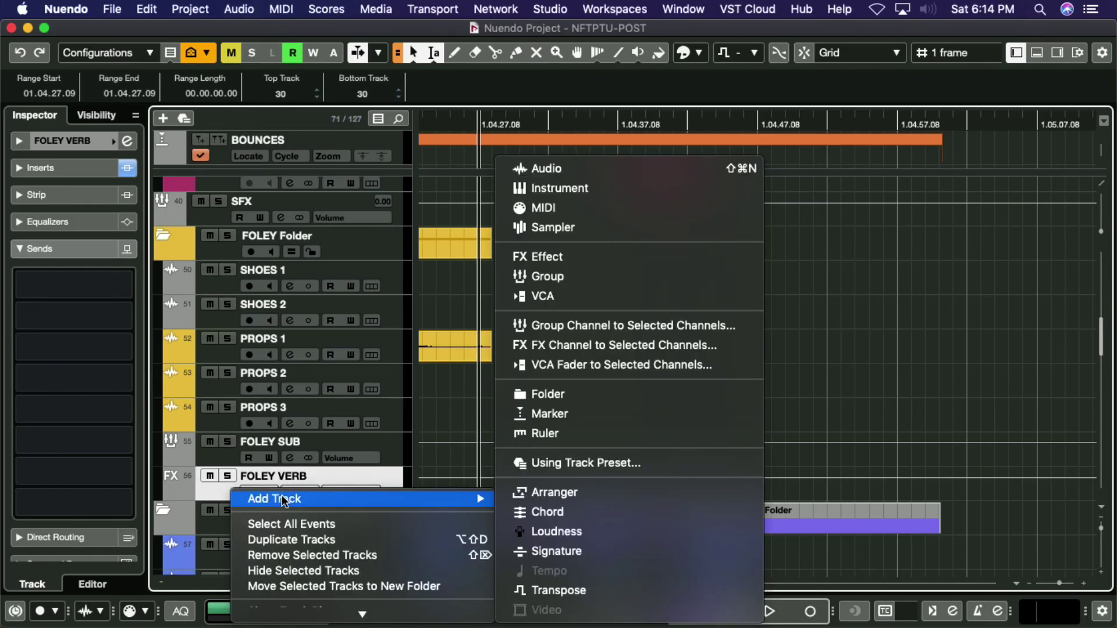
pyautogui.moveTo(285, 615)
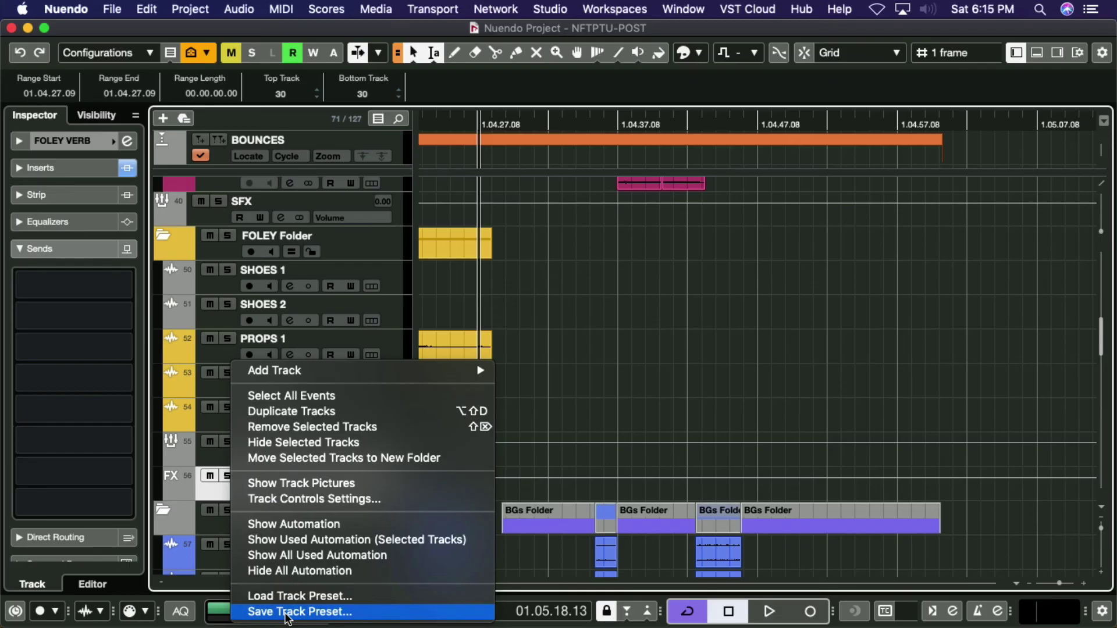
pyautogui.click(285, 611)
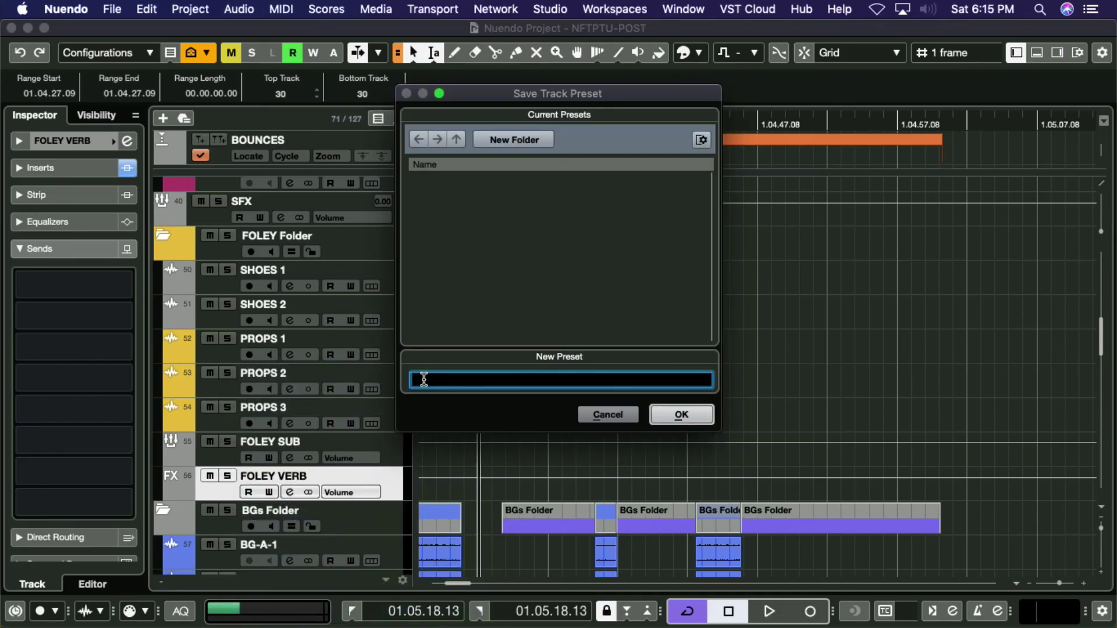
pyautogui.write('FOLEY VERB')
pyautogui.press('Return')
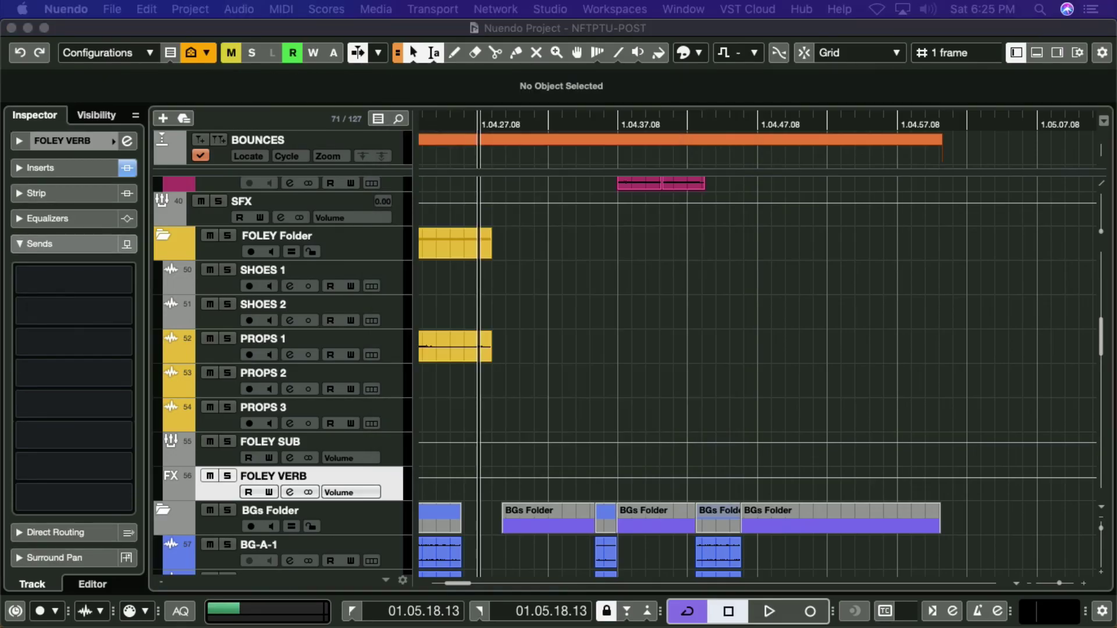
# - Expand FOLEY VERB's Inserts and choose From Track Preset, ready to search the TrackPreset Audio list
pyautogui.rightClick(834, 174)
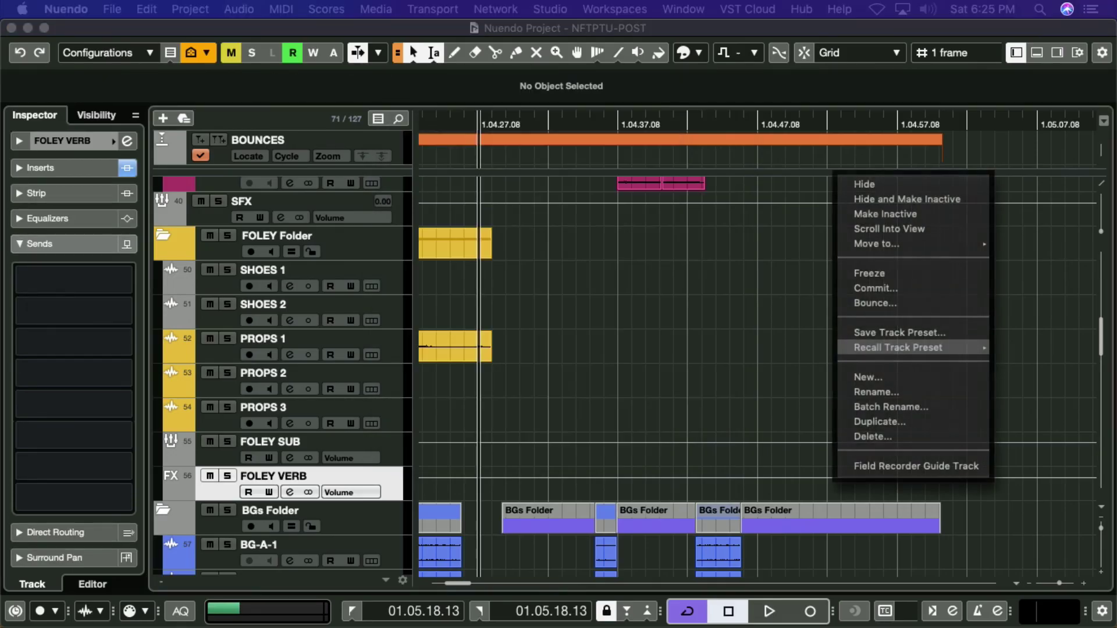
pyautogui.click(105, 169)
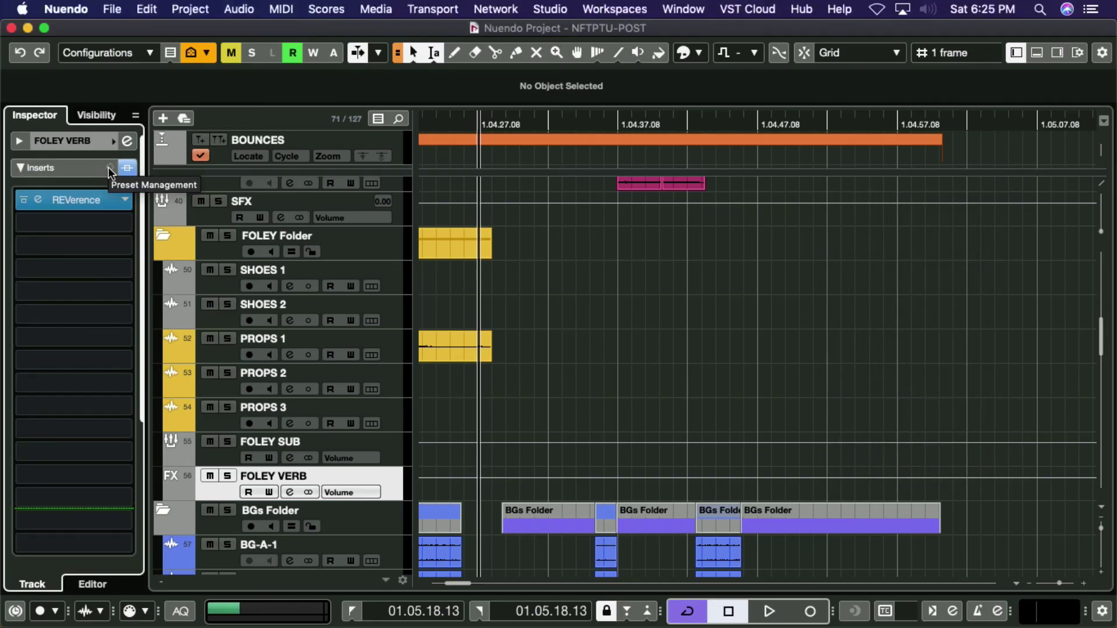
pyautogui.click(110, 168)
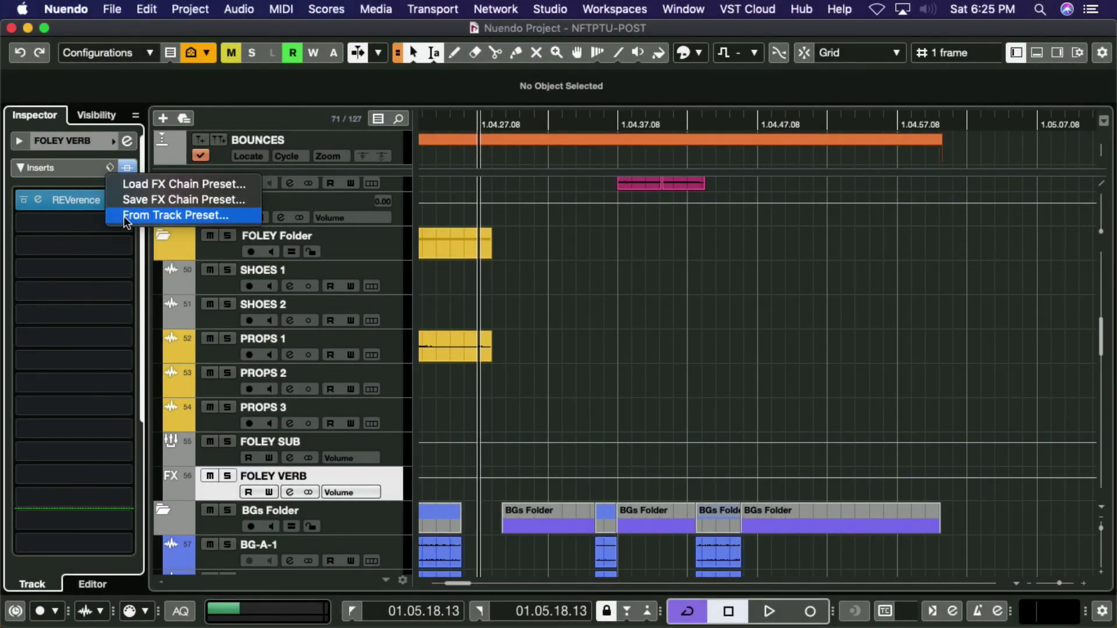
pyautogui.click(183, 120)
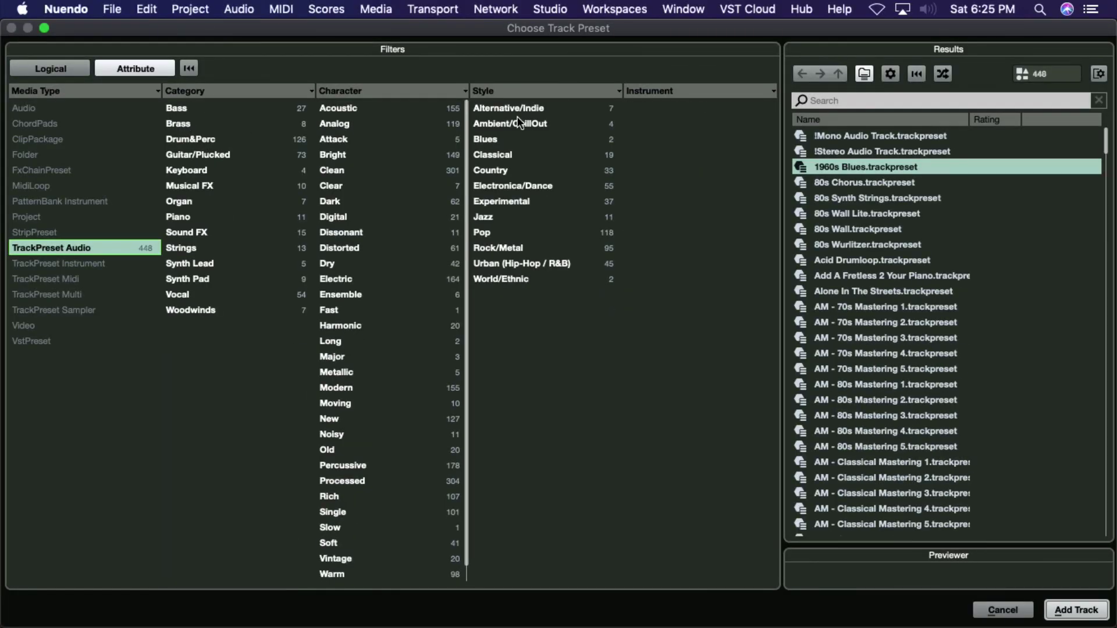
pyautogui.click(867, 97)
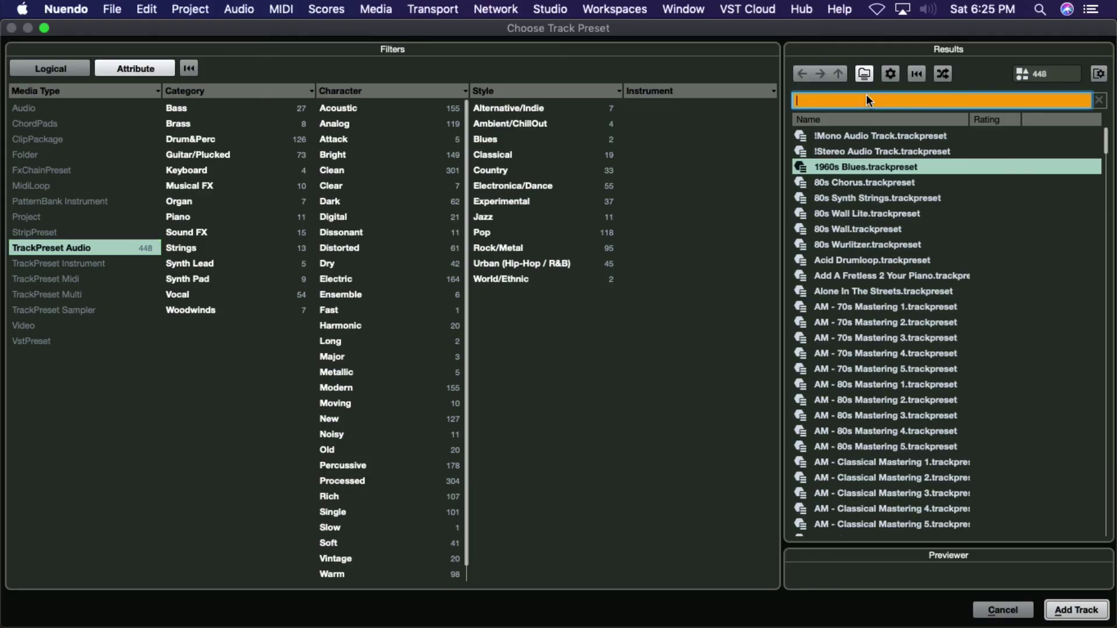